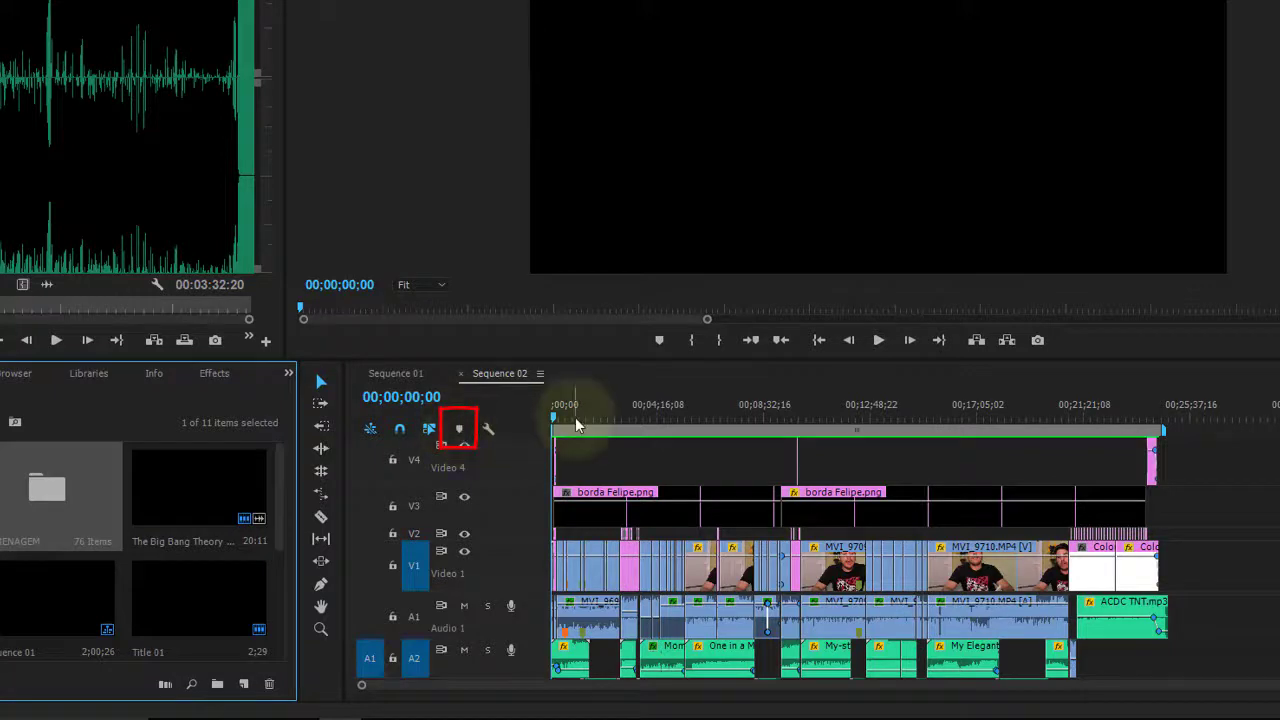
# Scrub through Sequence 02, then maximize the Program monitor's panel group to fill the window.
pyautogui.moveTo(563, 416); pyautogui.dragTo(541, 423)
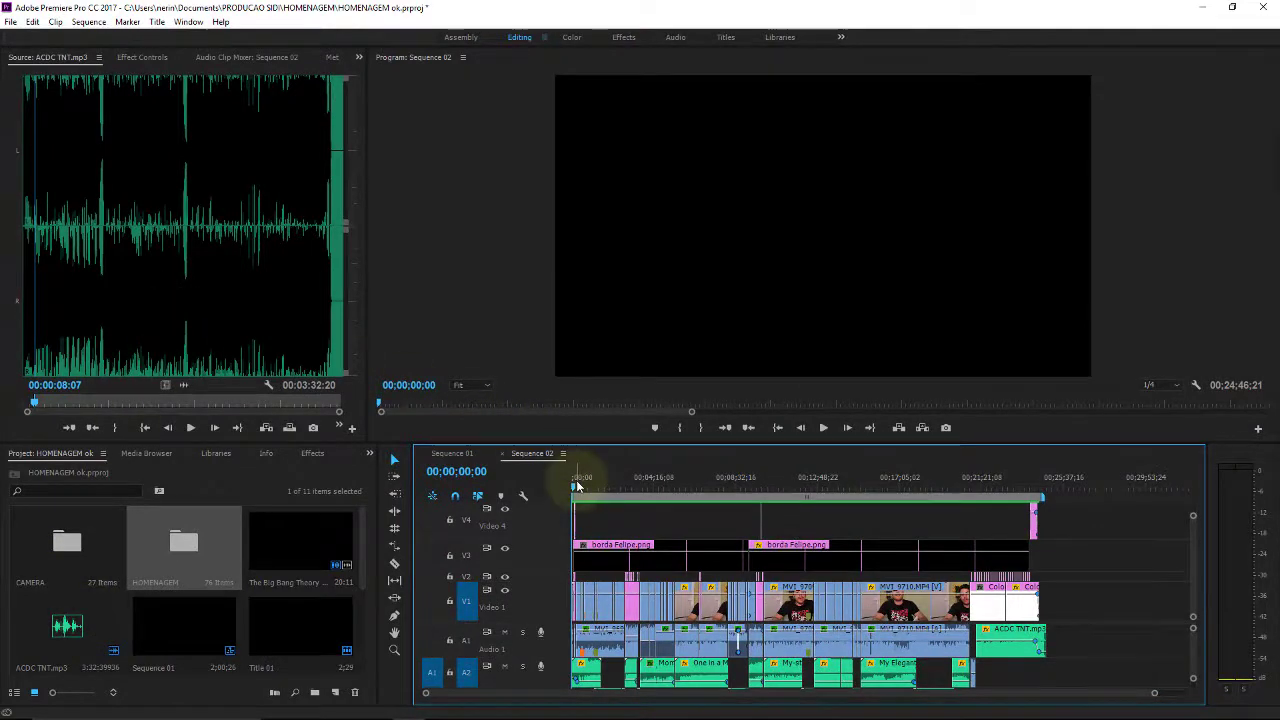
pyautogui.moveTo(577, 485); pyautogui.dragTo(566, 487)
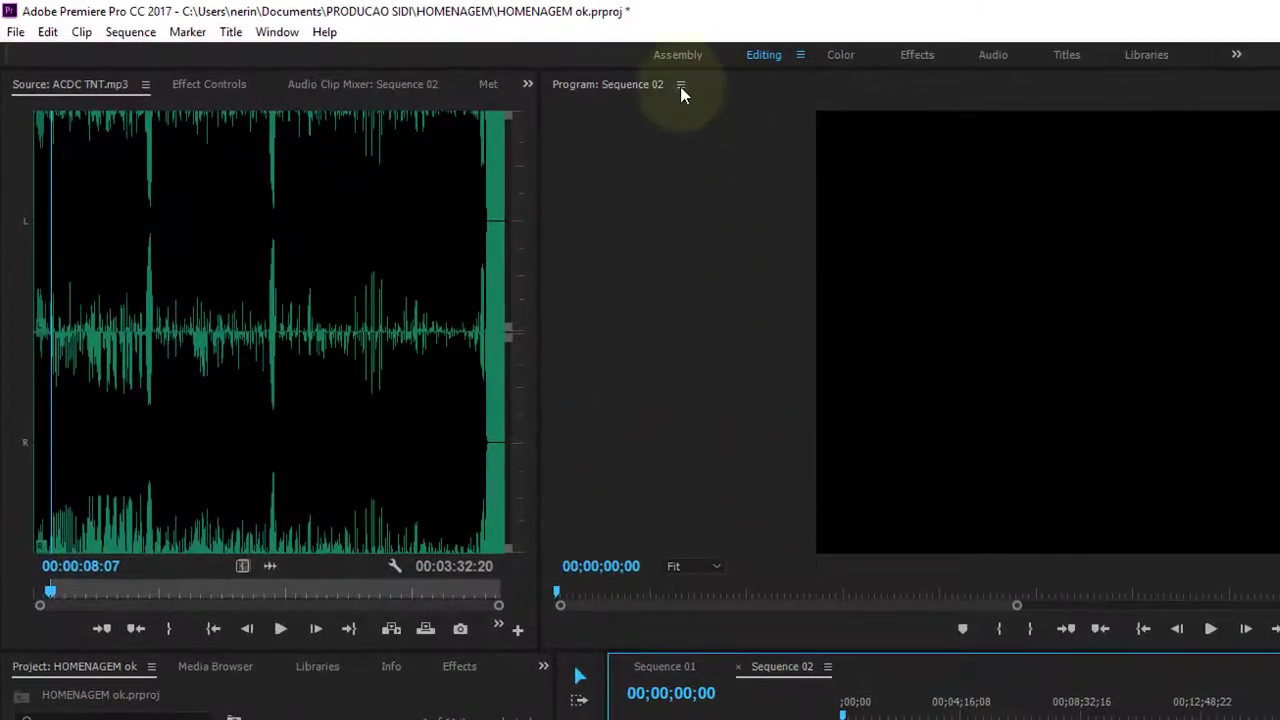
pyautogui.click(680, 86)
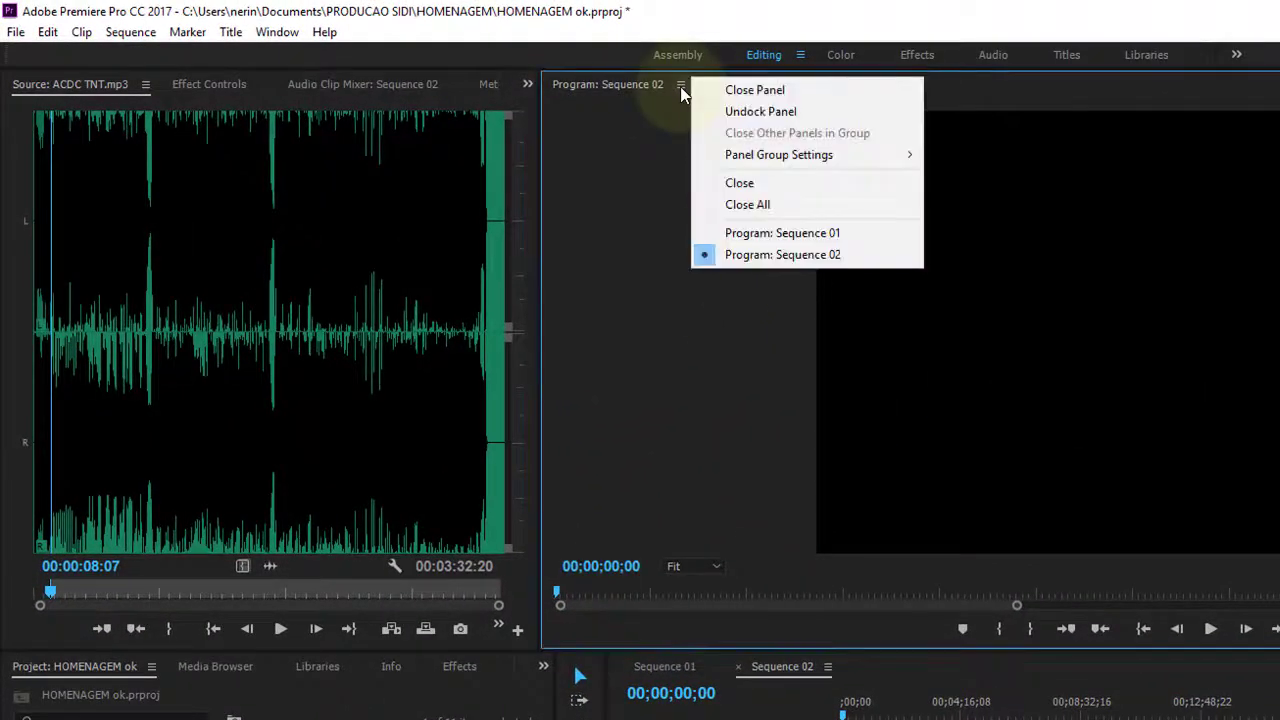
pyautogui.moveTo(758, 155)
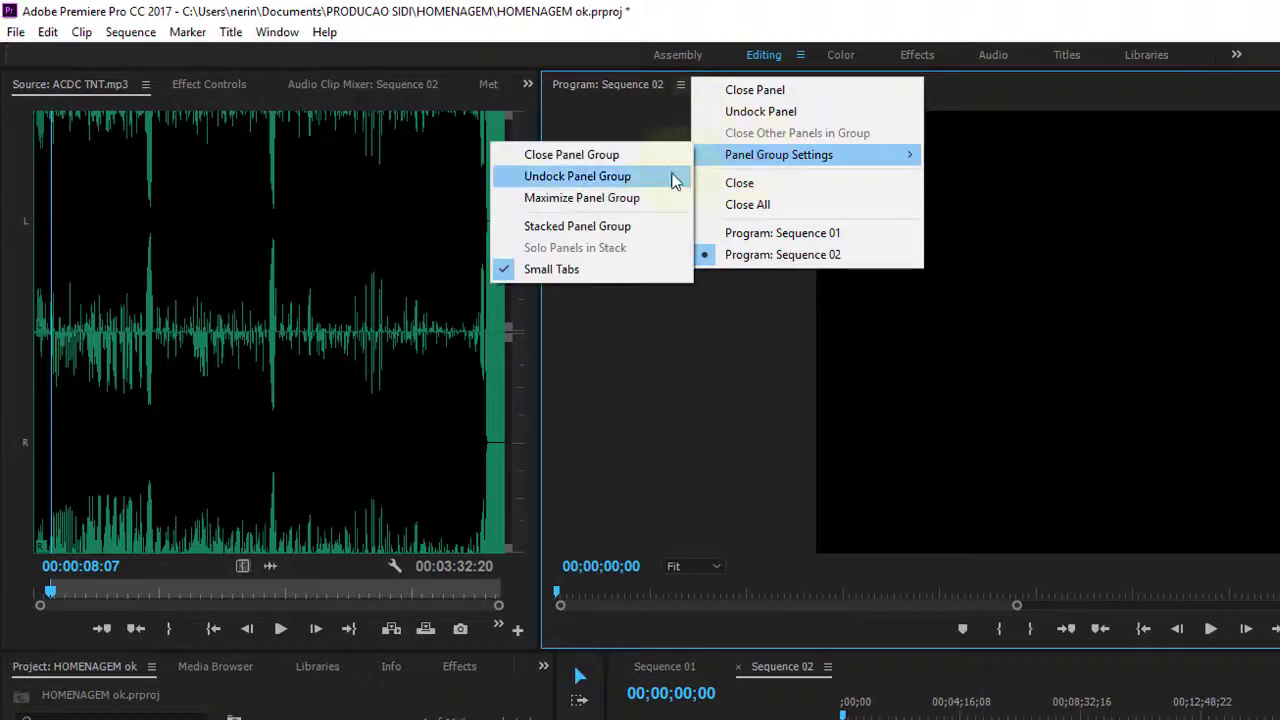
pyautogui.click(632, 197)
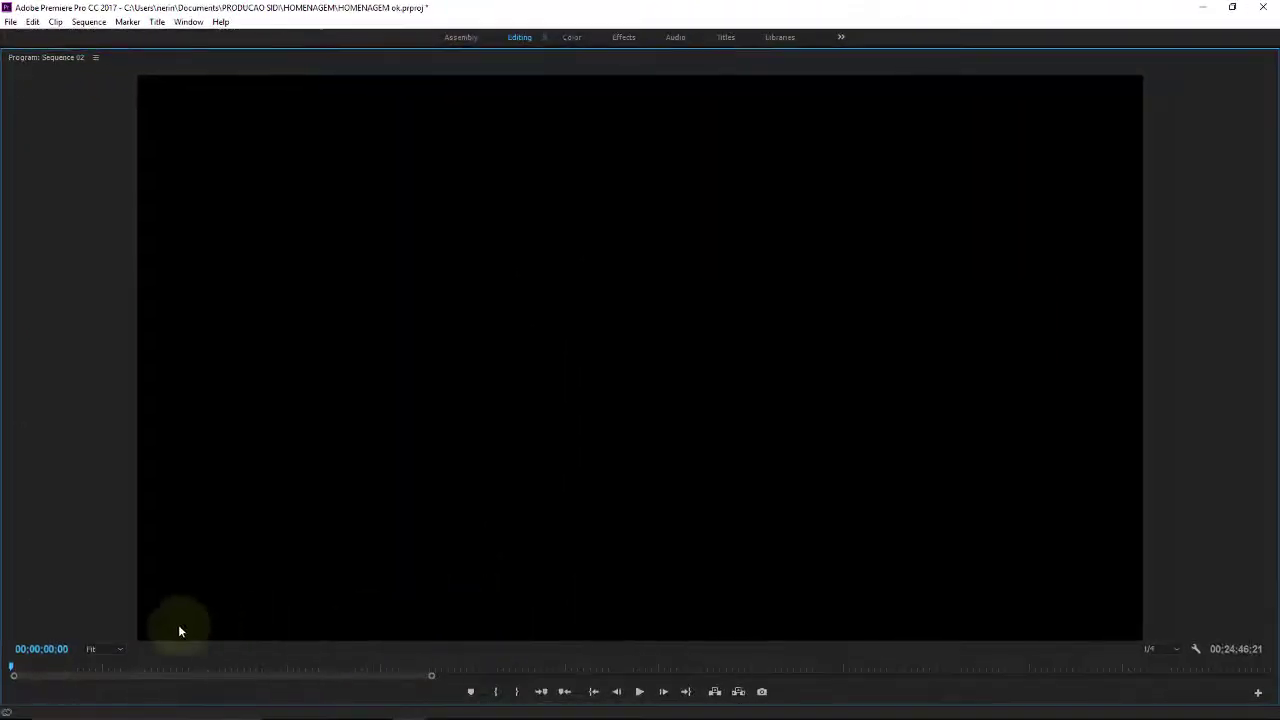
# Zoom the Program monitor's time ruler in, then back out with the zoom bar.
pyautogui.click(420, 672)
pyautogui.moveTo(433, 684); pyautogui.dragTo(332, 676)
pyautogui.moveTo(537, 680); pyautogui.dragTo(254, 680)
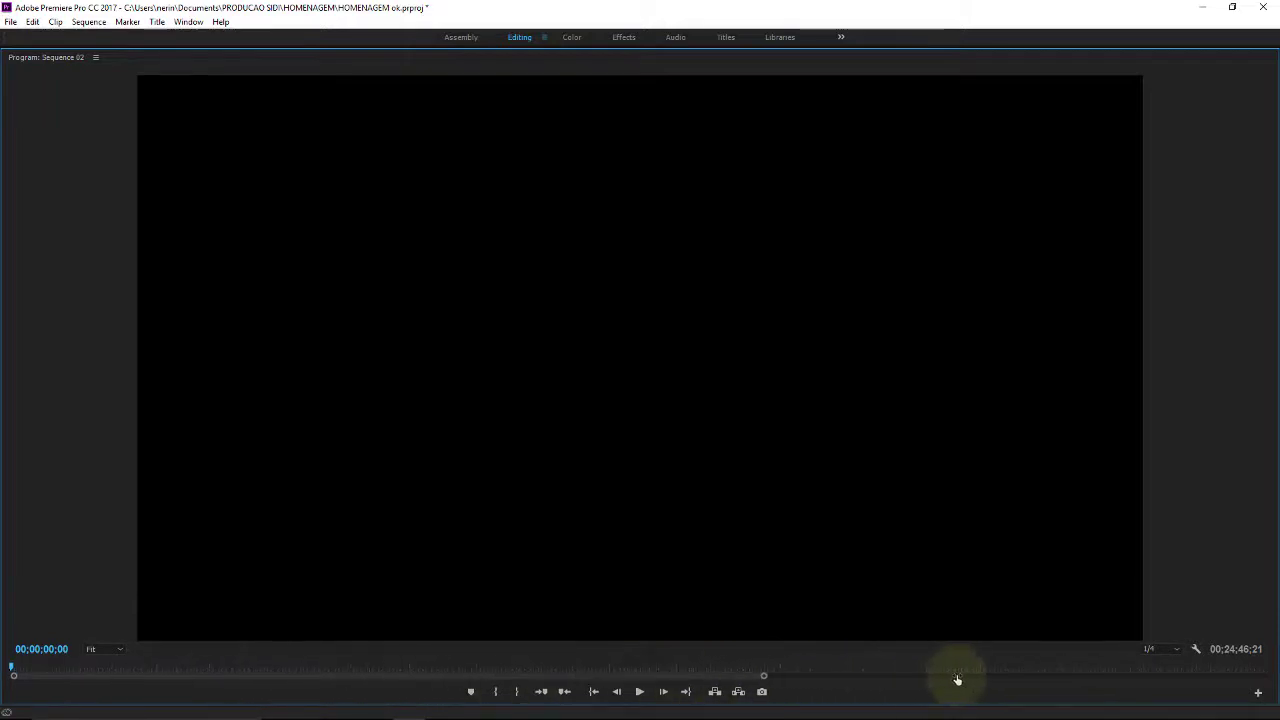
pyautogui.moveTo(254, 680); pyautogui.dragTo(680, 680)
# Play Sequence 02 and stop on the Data Nascimento photo at 00;00;11;26.
pyautogui.click(639, 692)
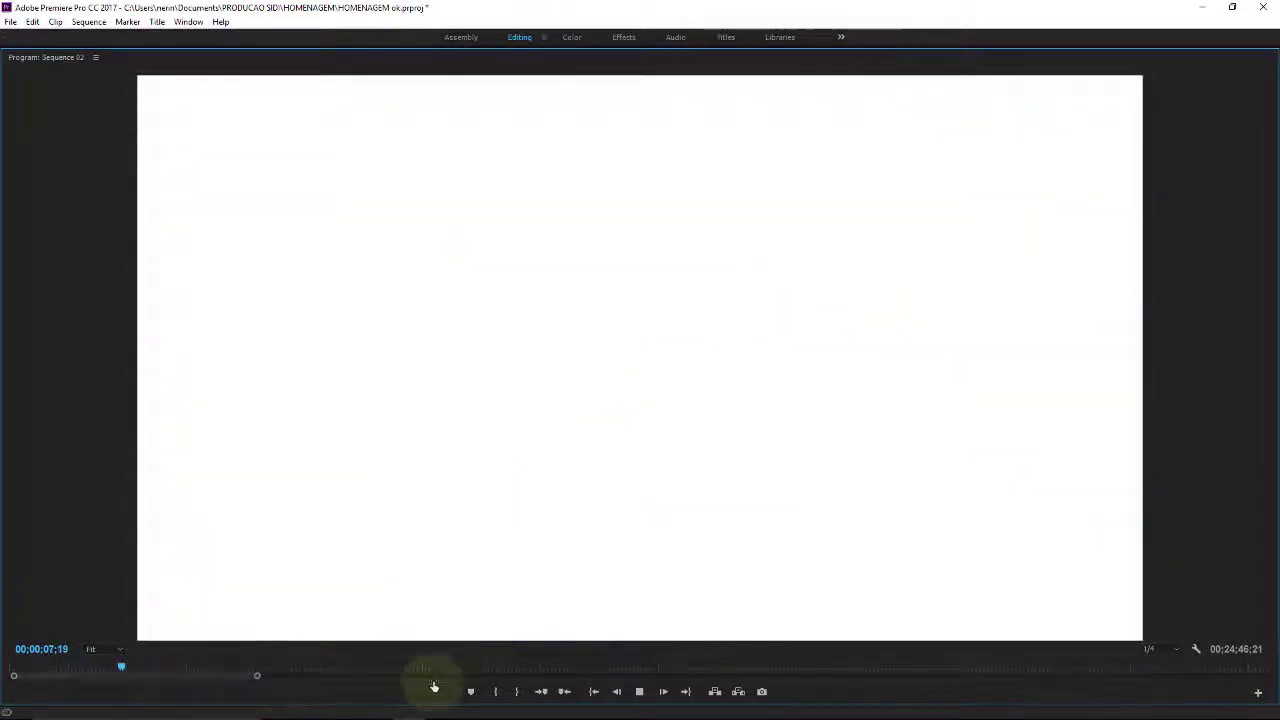
pyautogui.moveTo(434, 686); pyautogui.dragTo(1006, 686)
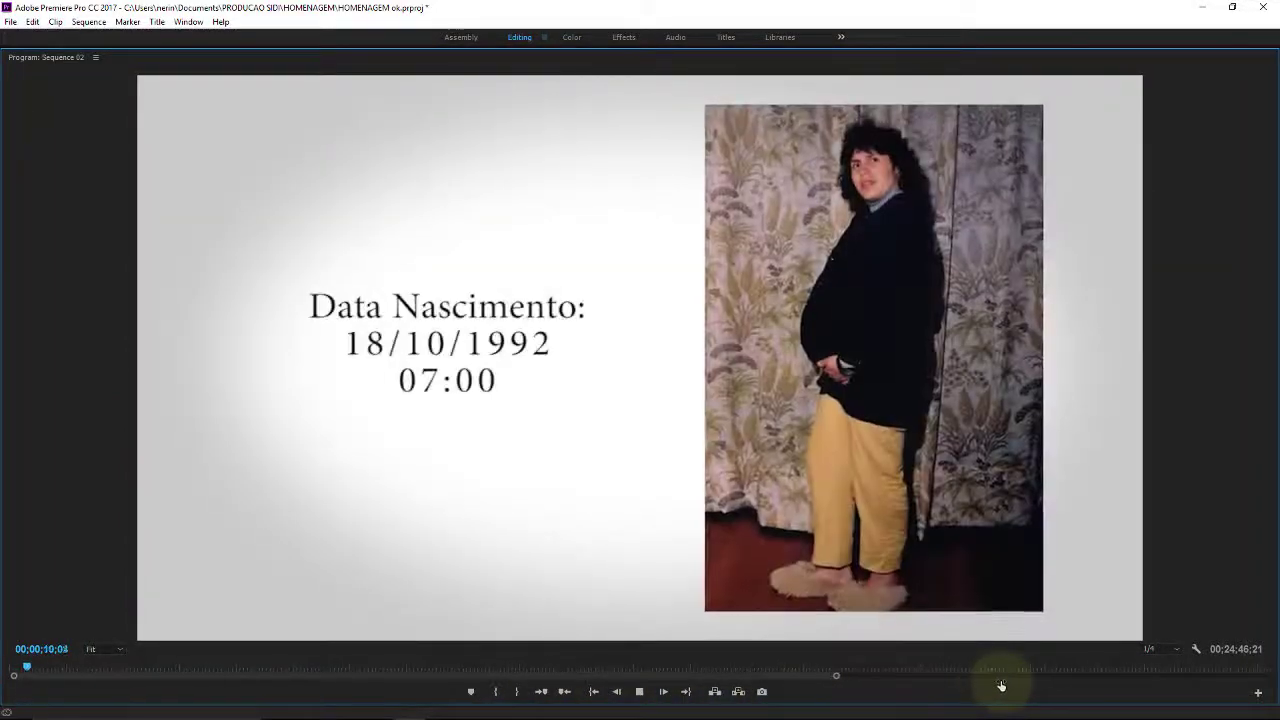
pyautogui.click(641, 692)
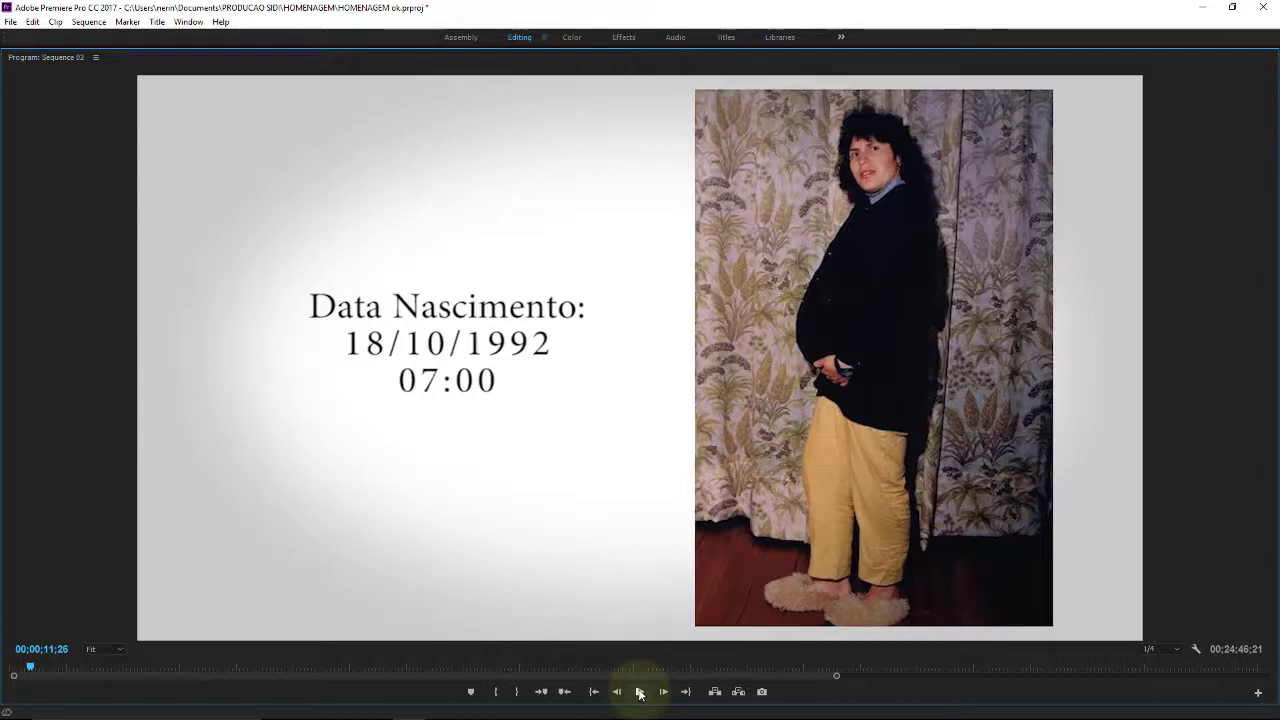
pyautogui.click(50, 650)
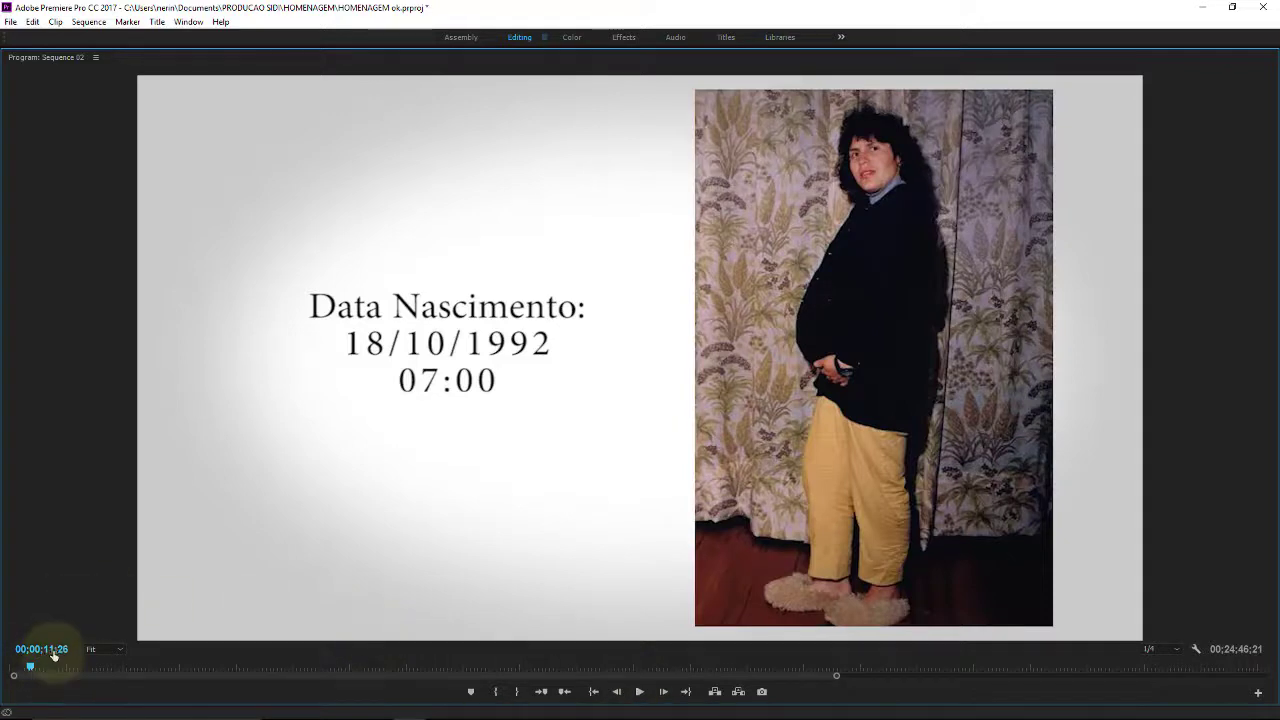
pyautogui.click(689, 439)
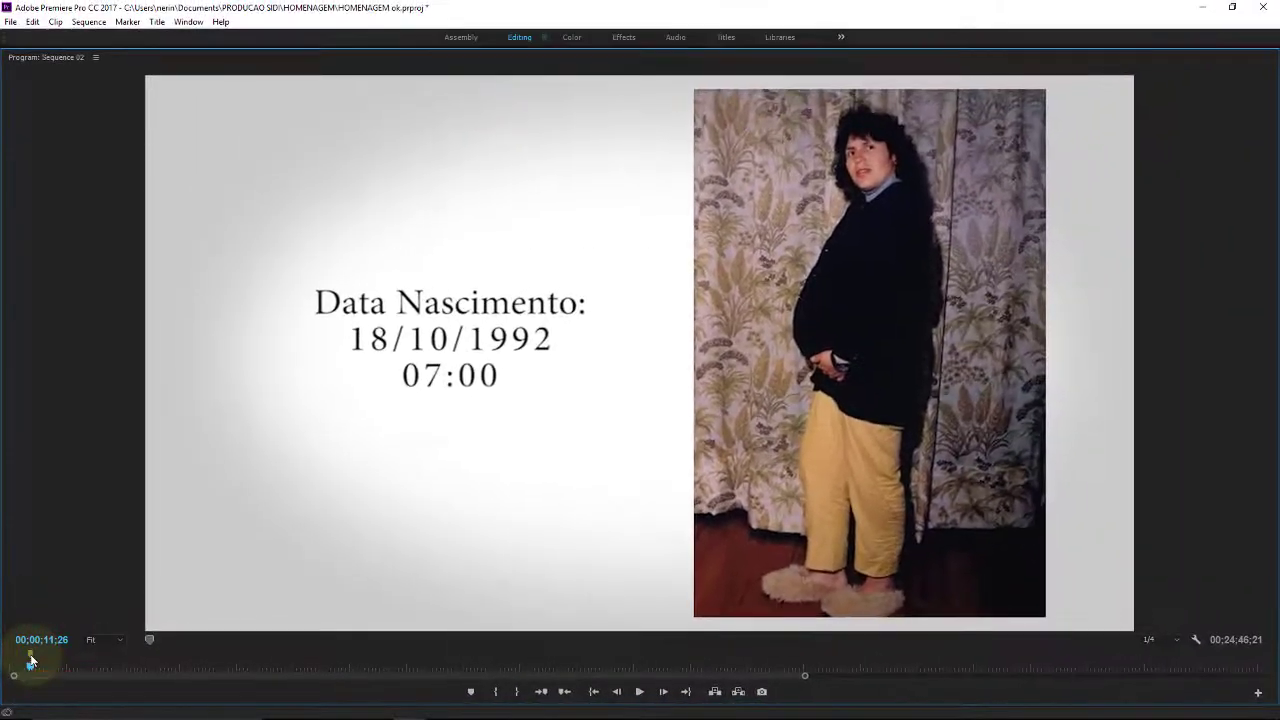
# Name the 00;00;11;26 marker 'Trocar foto', comment 'Trocar essa foto por outra só de barriga', color it red.
pyautogui.doubleClick(30, 660)
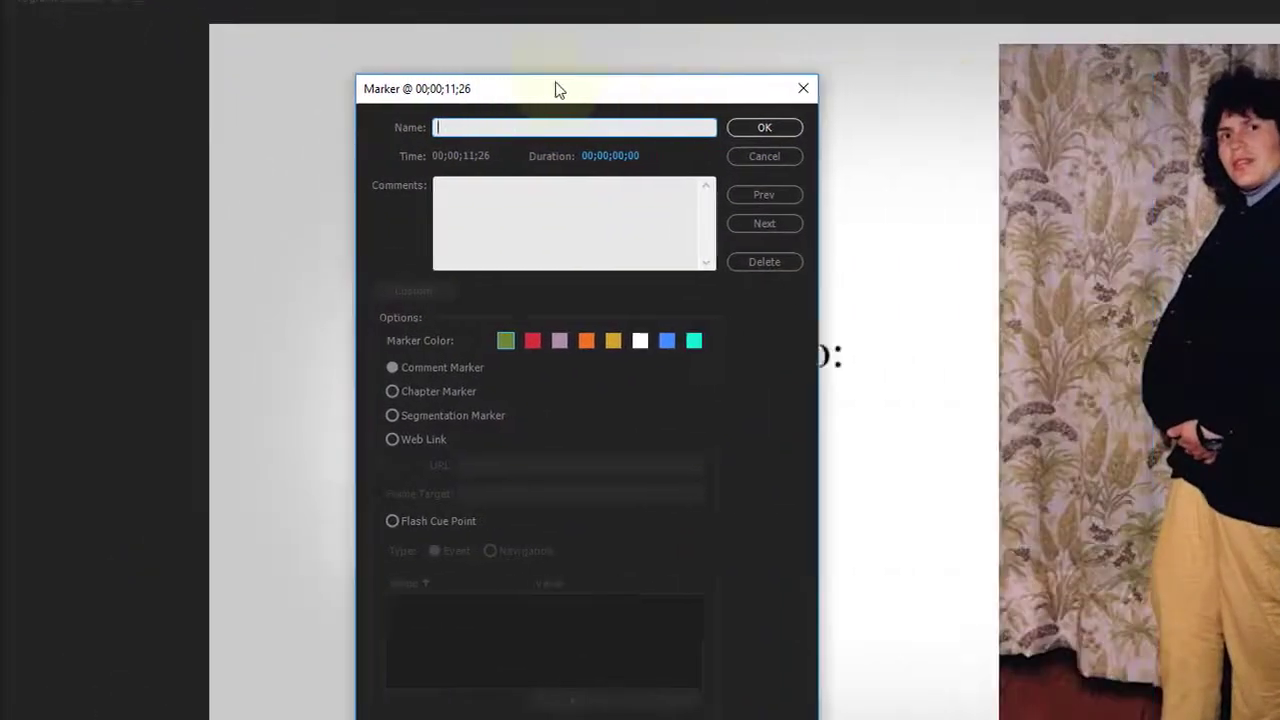
pyautogui.moveTo(558, 90)
pyautogui.mouseDown()
pyautogui.moveTo(323, 86)
pyautogui.moveTo(338, 43)
pyautogui.moveTo(312, 47)
pyautogui.mouseUp()
pyautogui.write('Trocar foto')
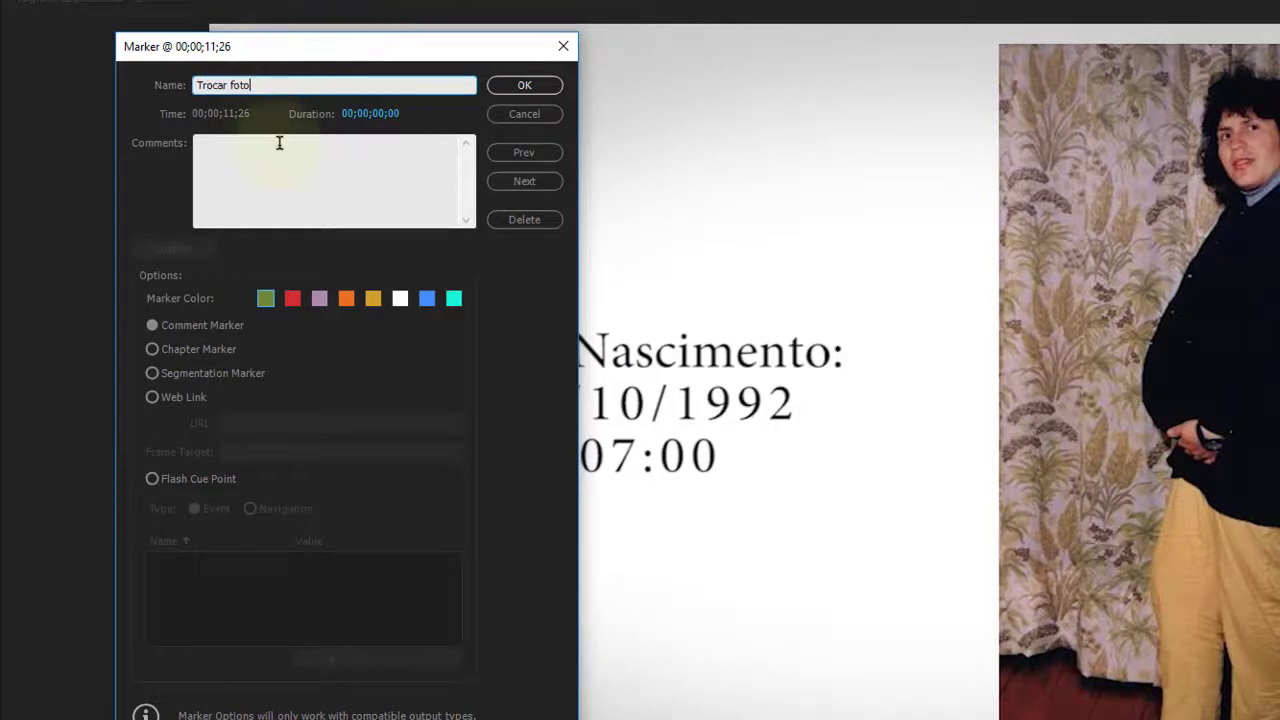
pyautogui.click(281, 142)
pyautogui.write('Trocar essa foto por out')
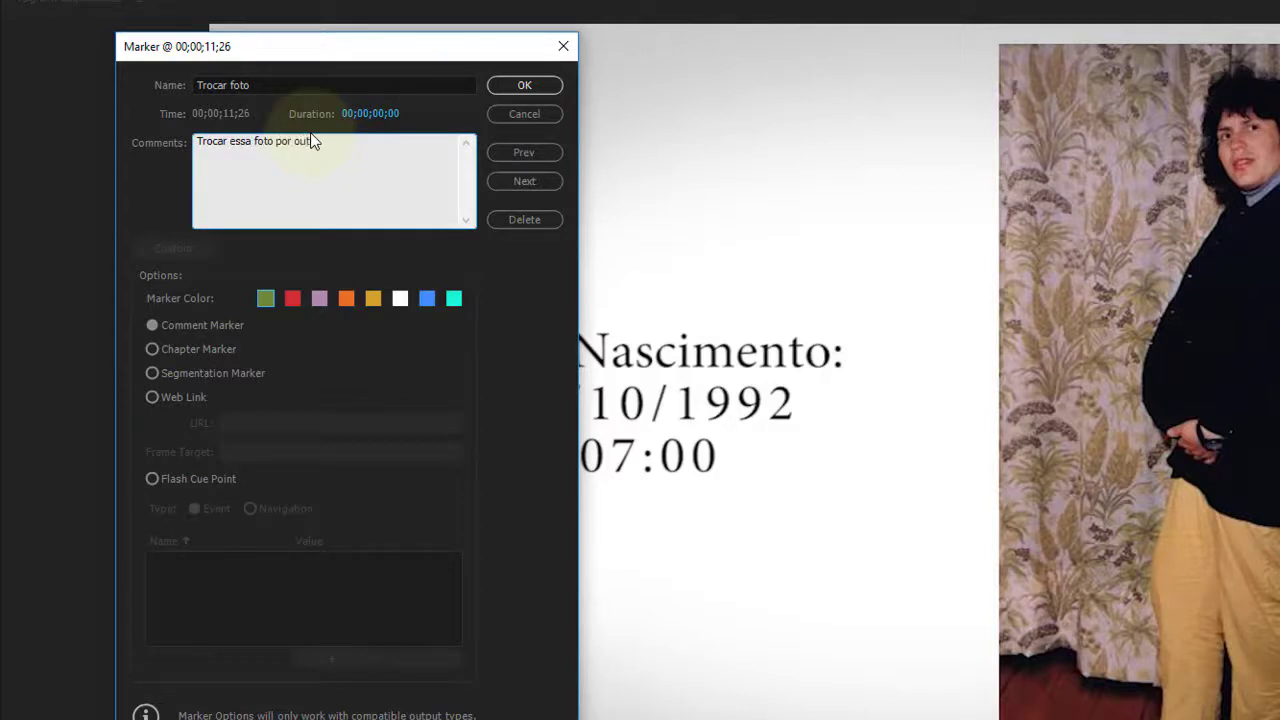
pyautogui.write('de')
pyautogui.press('BackSpace')
pyautogui.press('BackSpace')
pyautogui.press('BackSpace')
pyautogui.write('ó de barriga')
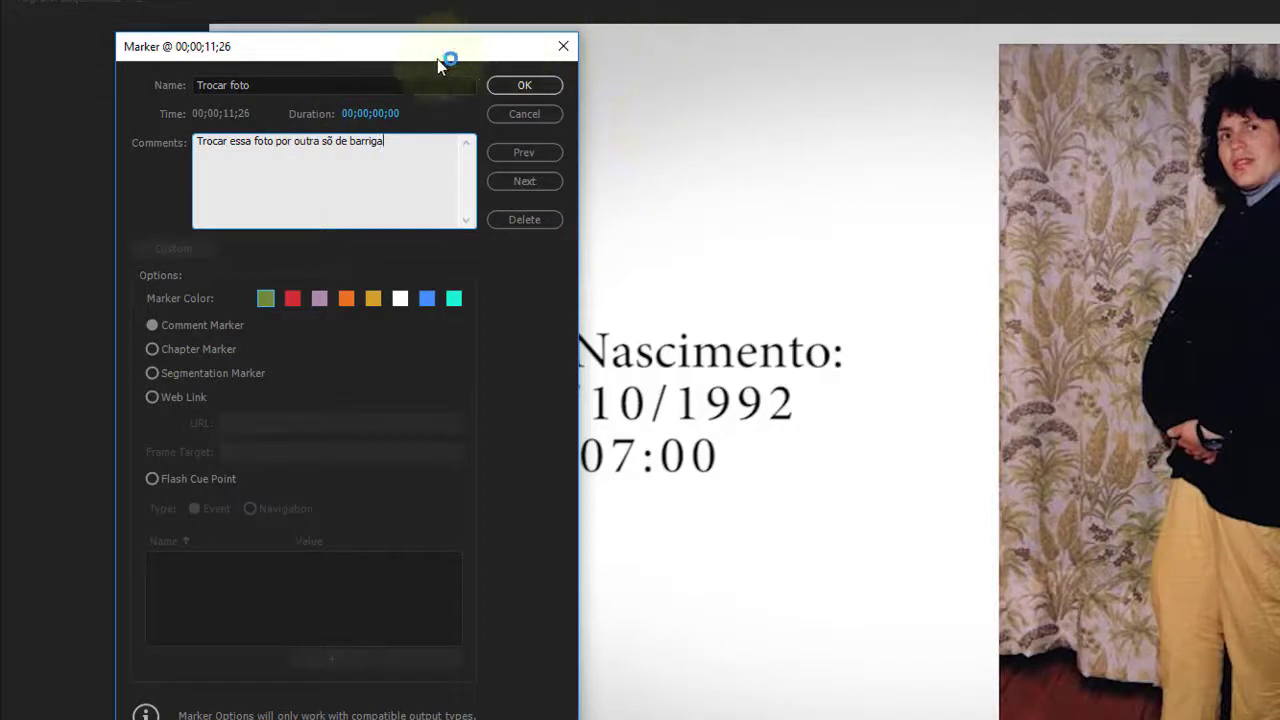
pyautogui.moveTo(529, 51); pyautogui.dragTo(895, 56)
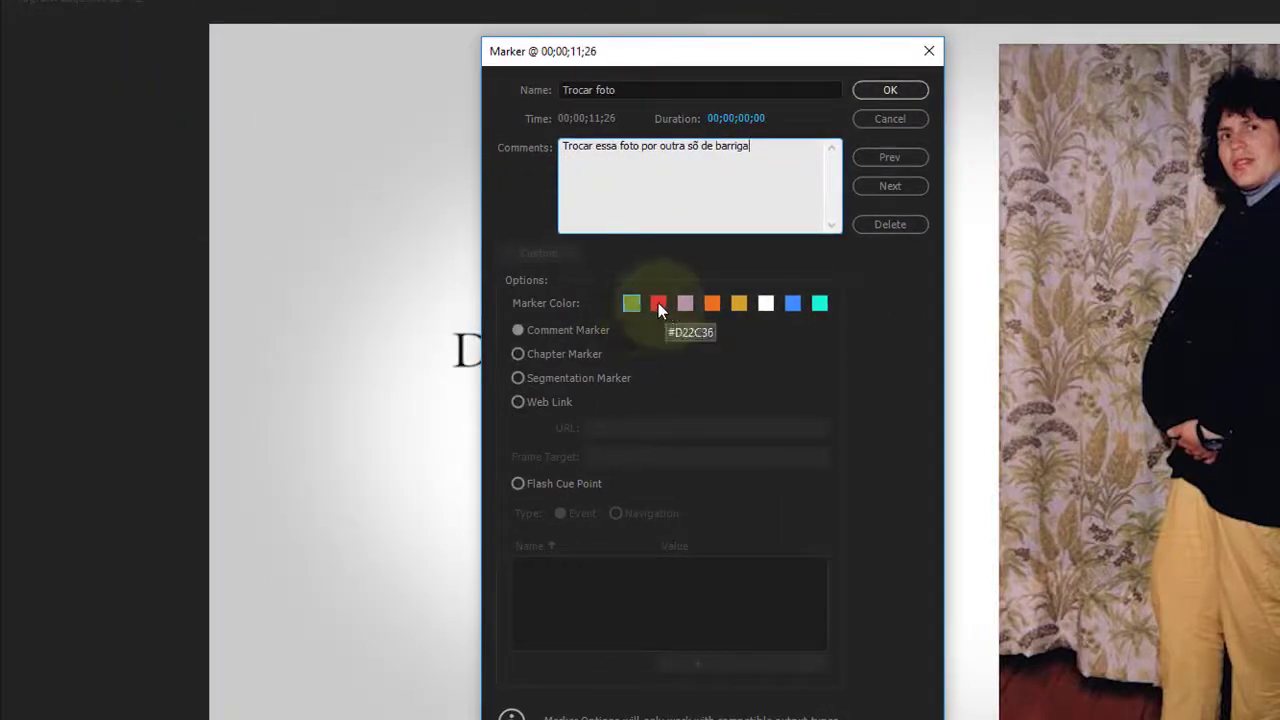
pyautogui.click(658, 304)
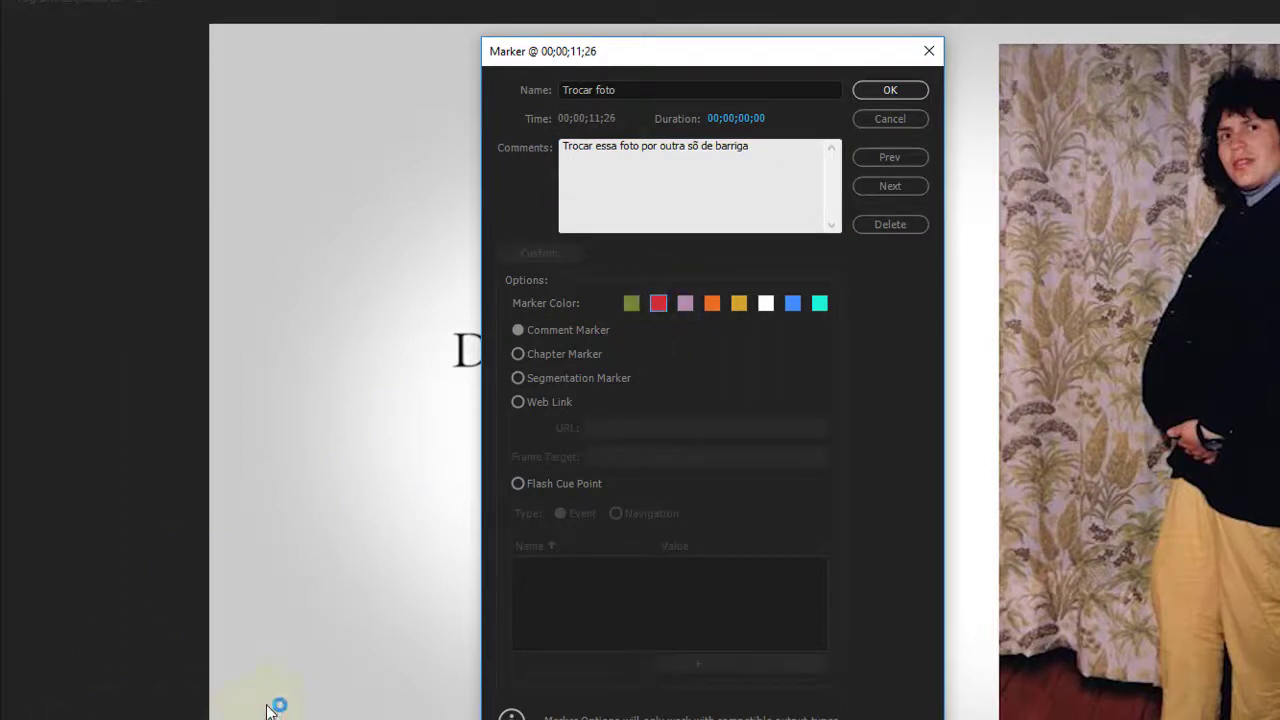
pyautogui.click(727, 145)
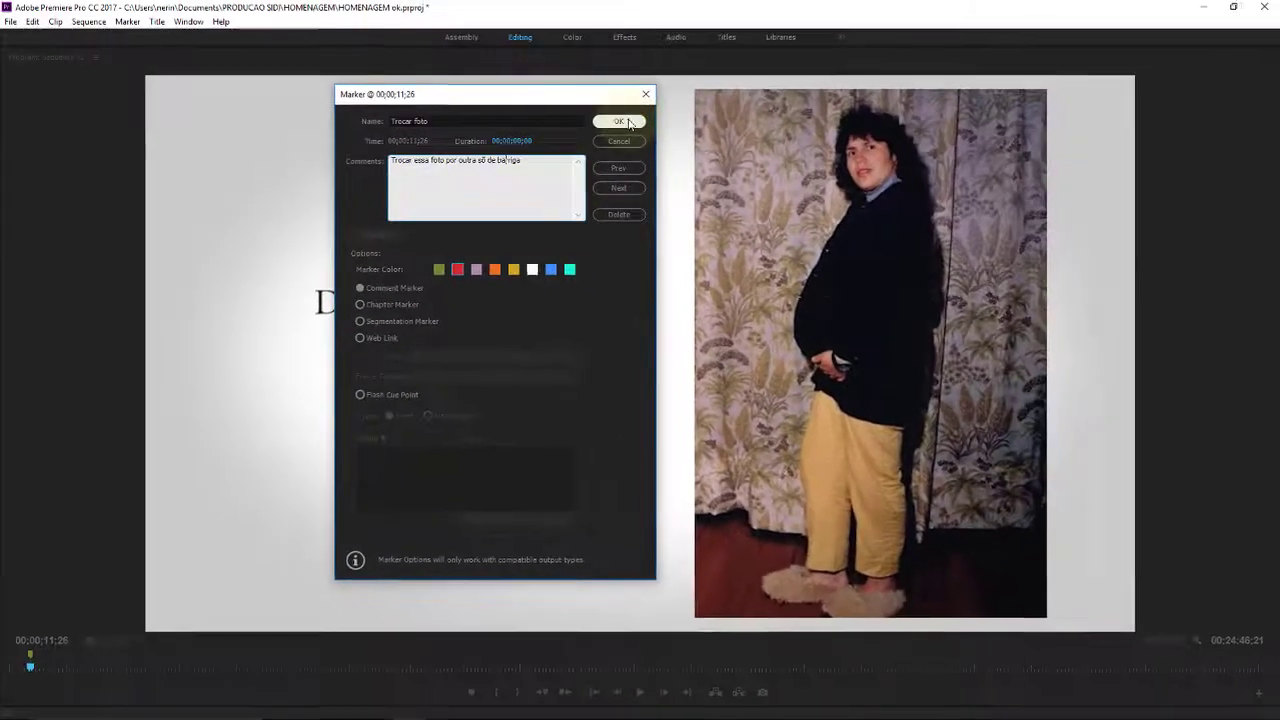
pyautogui.click(620, 122)
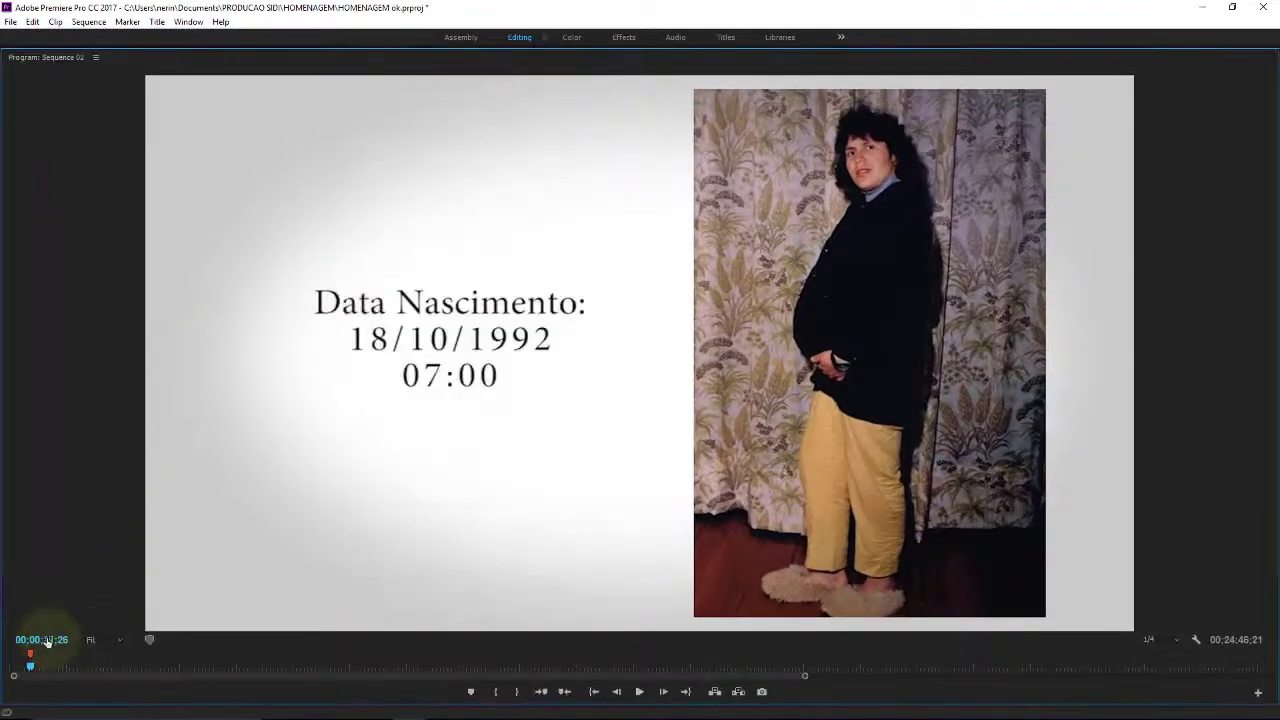
# Play on from the marker, scrub into the interview, and stop at 00;02;41;29.
pyautogui.moveTo(32, 662)
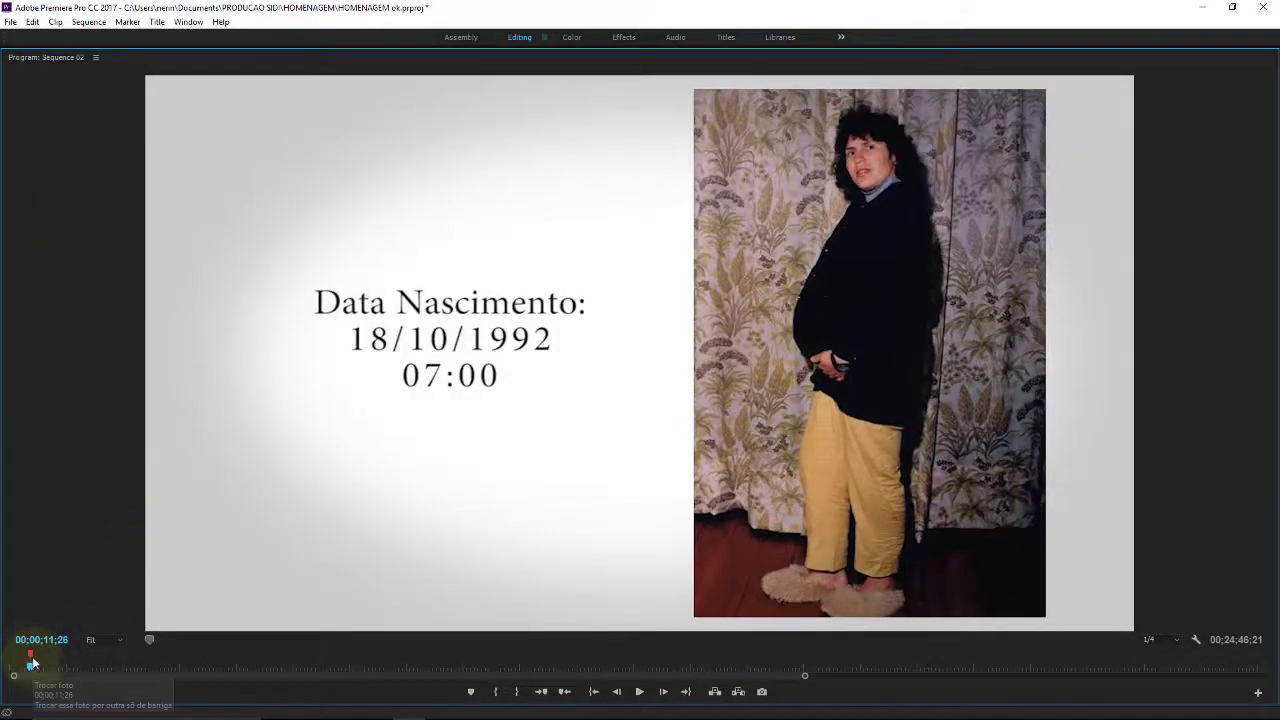
pyautogui.click(640, 694)
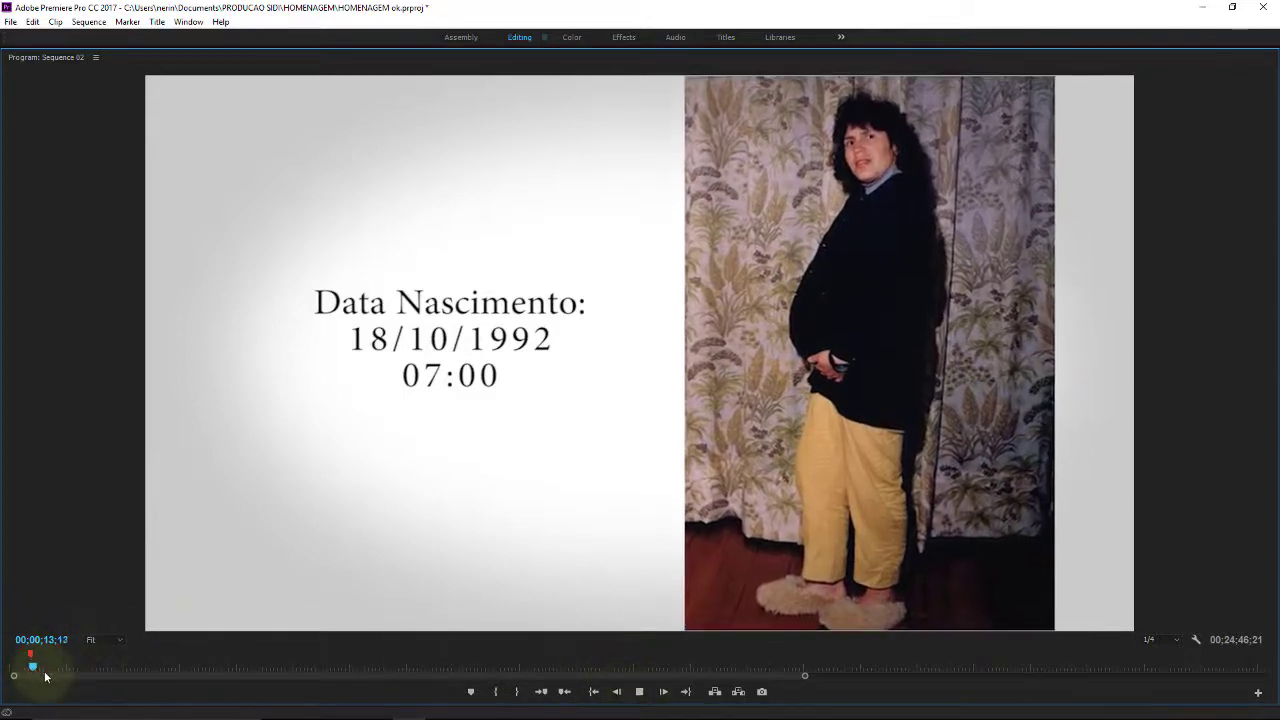
pyautogui.moveTo(34, 672); pyautogui.dragTo(73, 673)
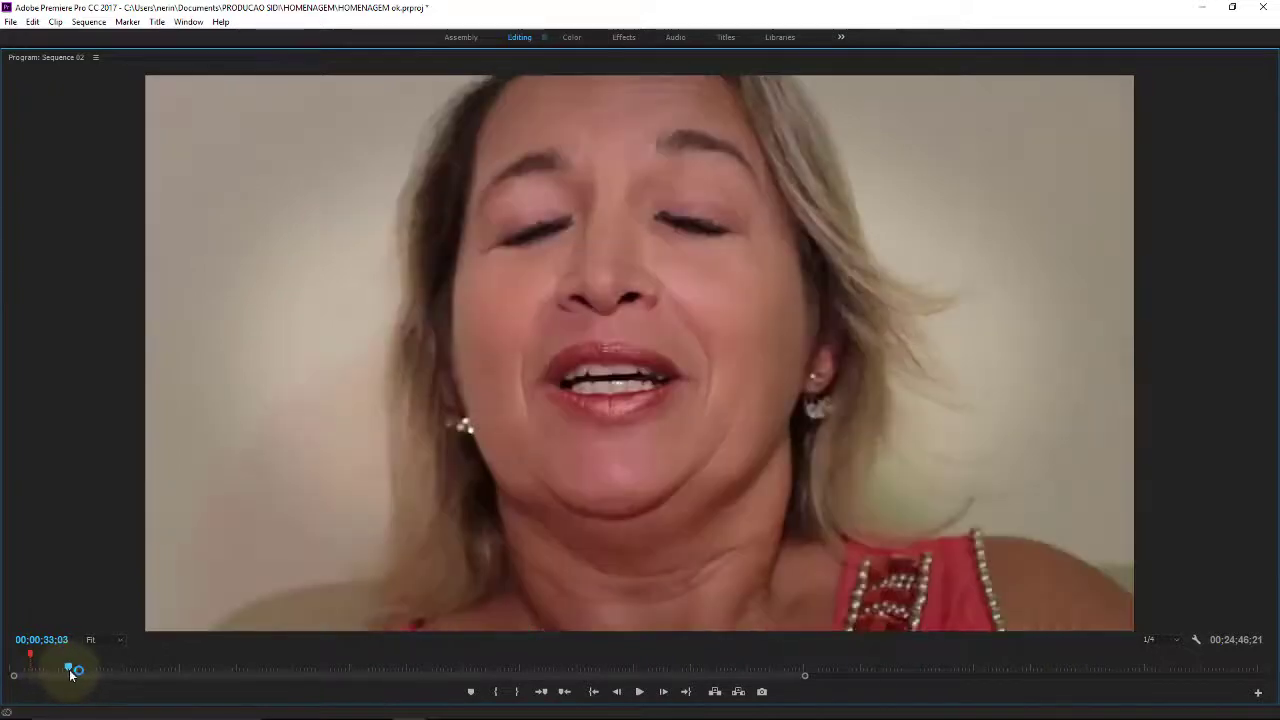
pyautogui.moveTo(73, 673); pyautogui.dragTo(298, 669)
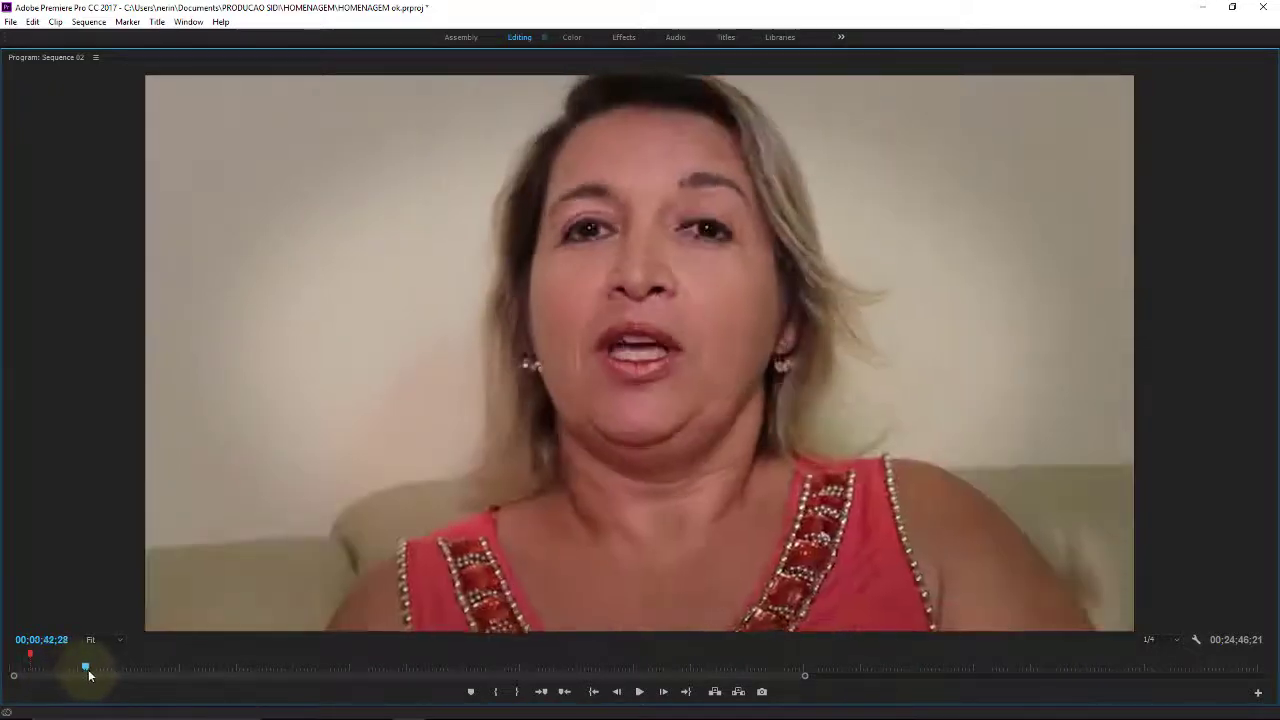
pyautogui.press('space')
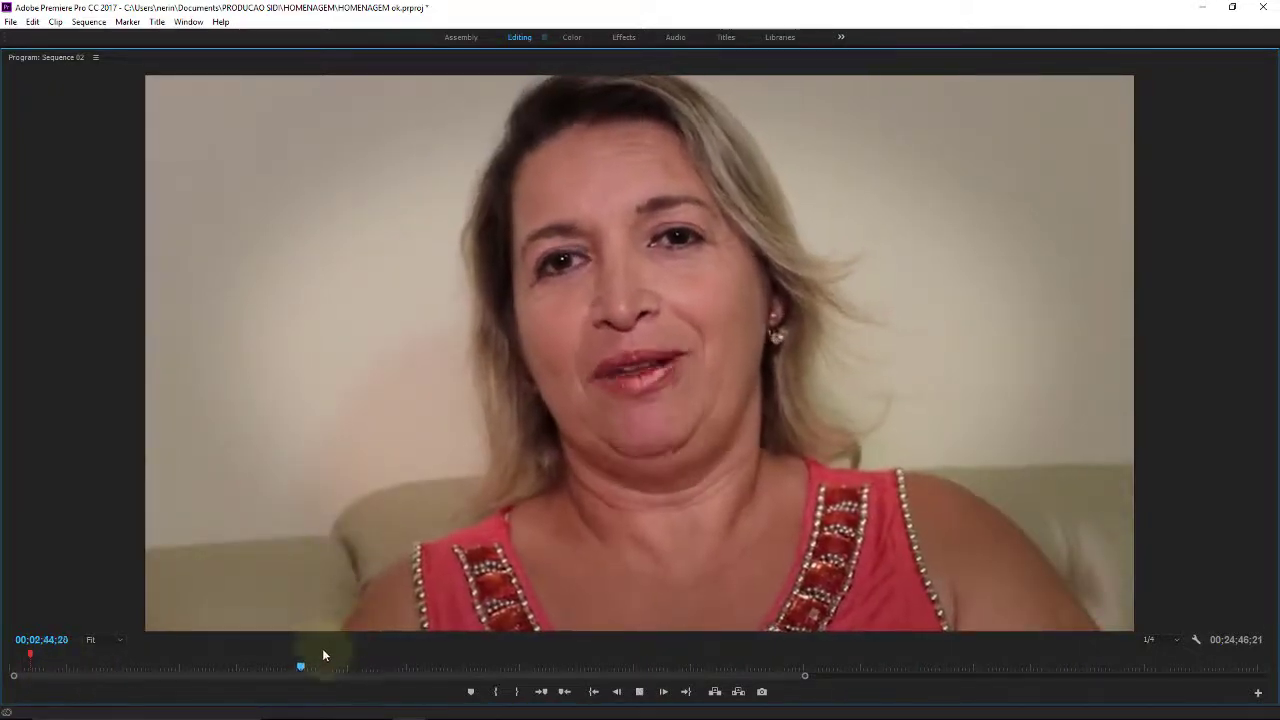
pyautogui.moveTo(302, 665); pyautogui.dragTo(283, 668)
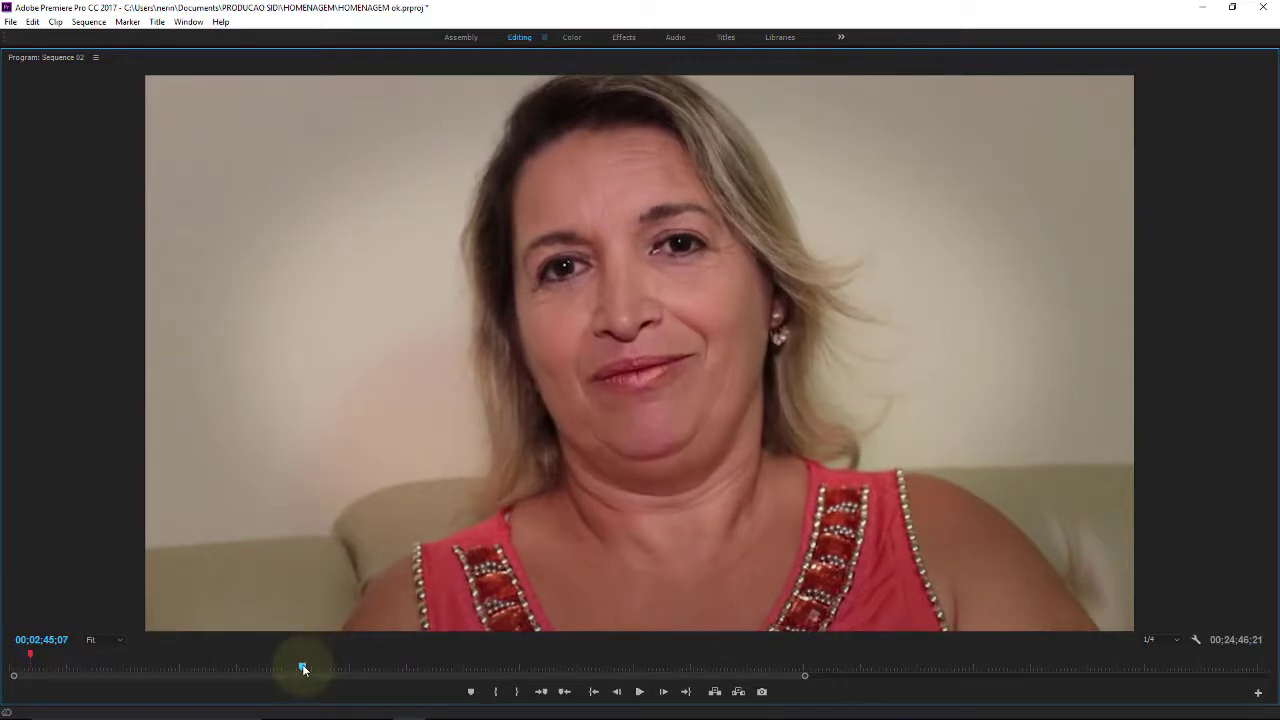
pyautogui.press('space')
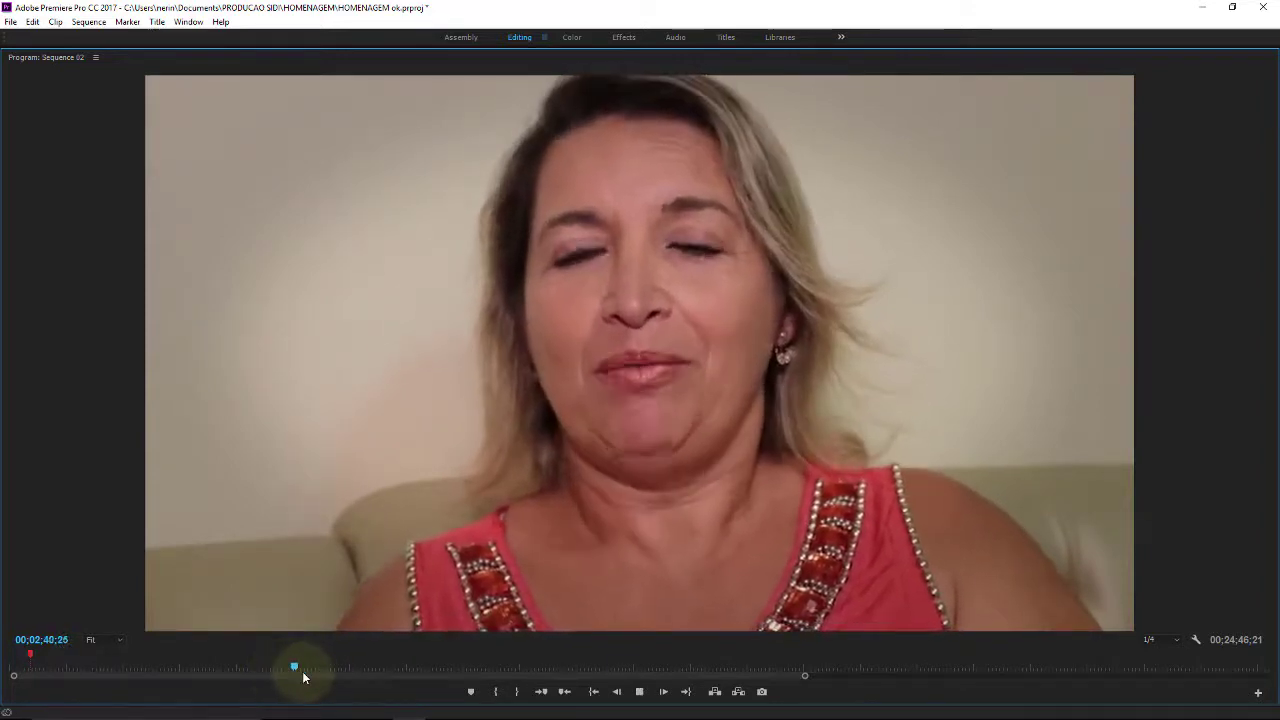
pyautogui.press('space')
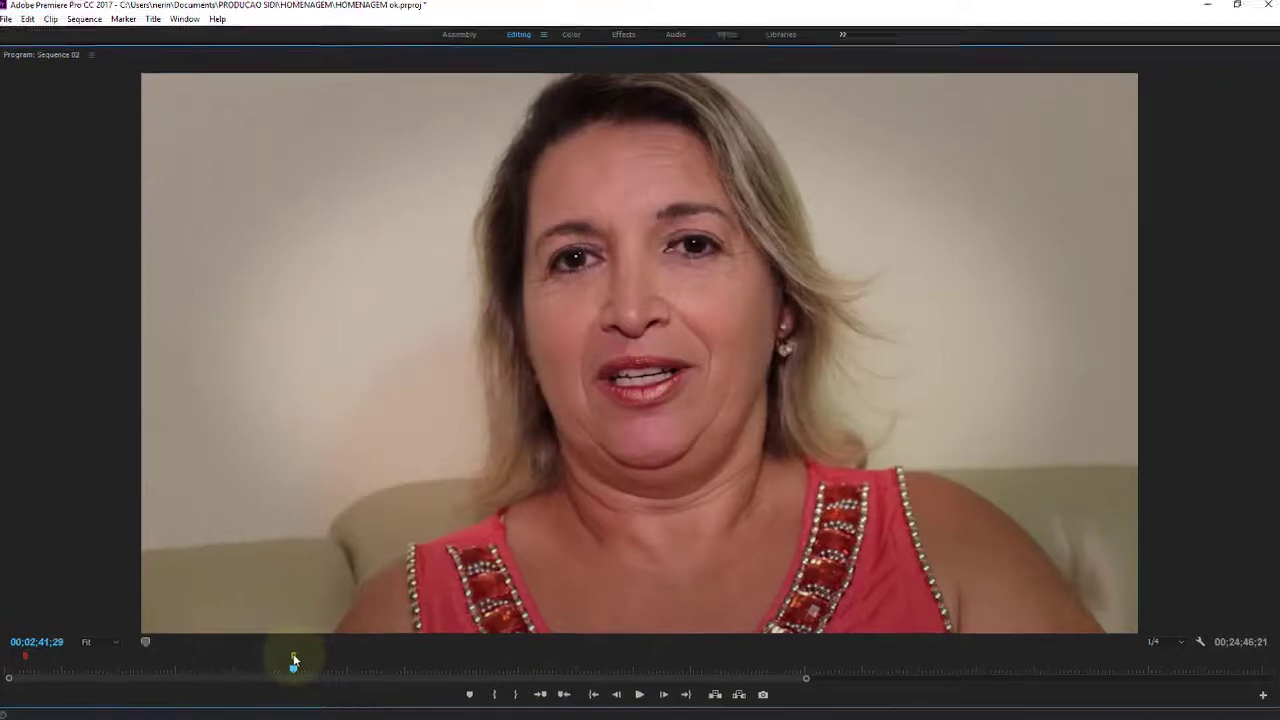
# Name the 00;02;41;29 marker 'Cortar aqui', comment 'Encerrarr depoimento neste ponto. Cortar final', make it yellow.
pyautogui.doubleClick(293, 660)
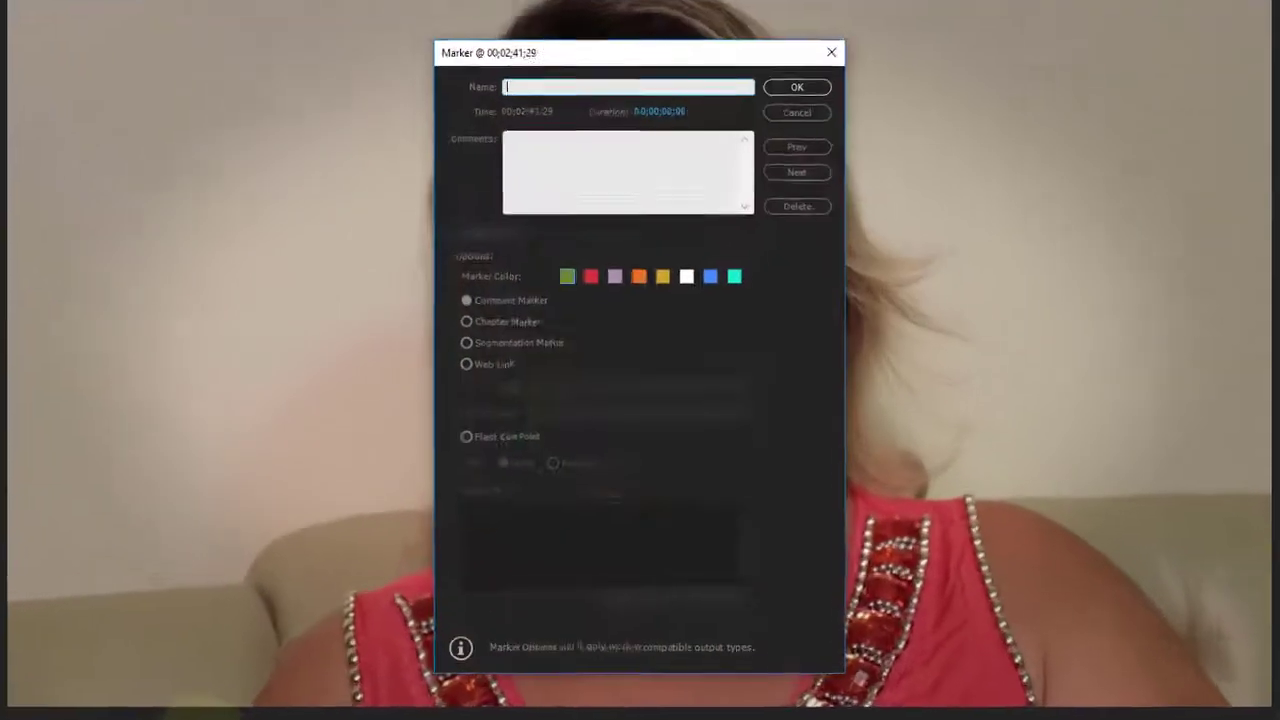
pyautogui.moveTo(635, 28); pyautogui.dragTo(557, 56)
pyautogui.write('Cortar aqui')
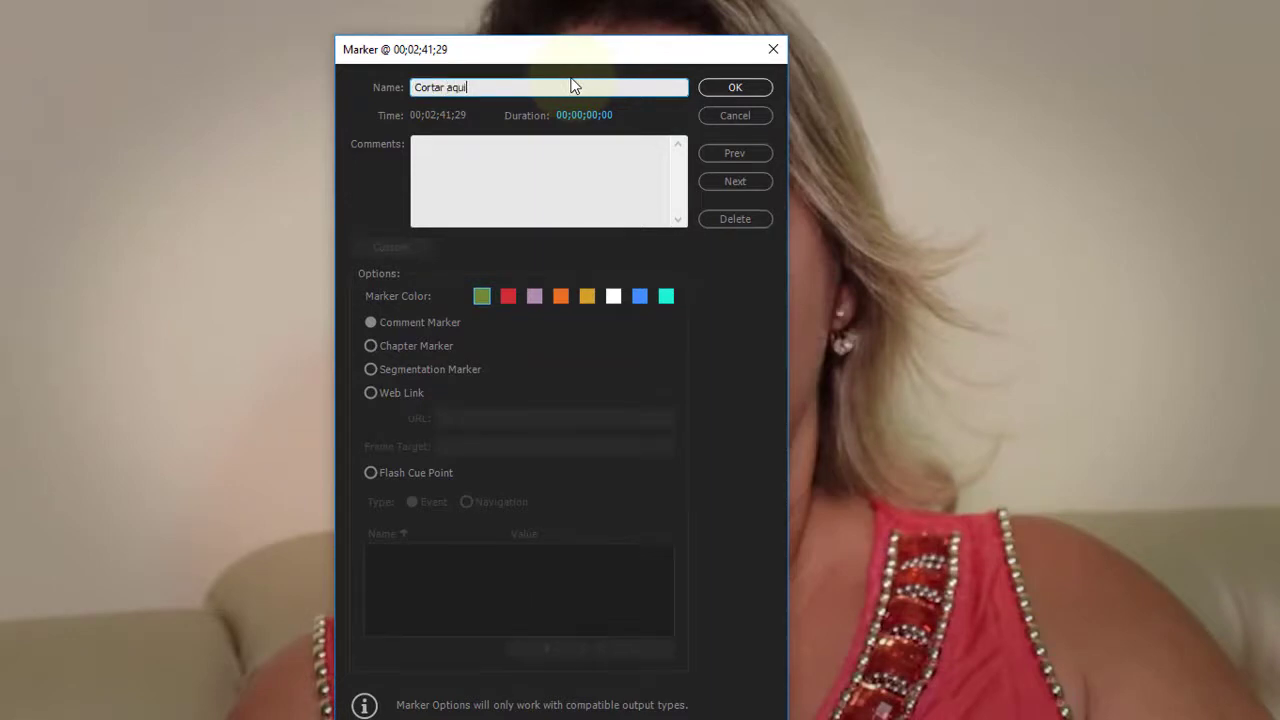
pyautogui.click(556, 157)
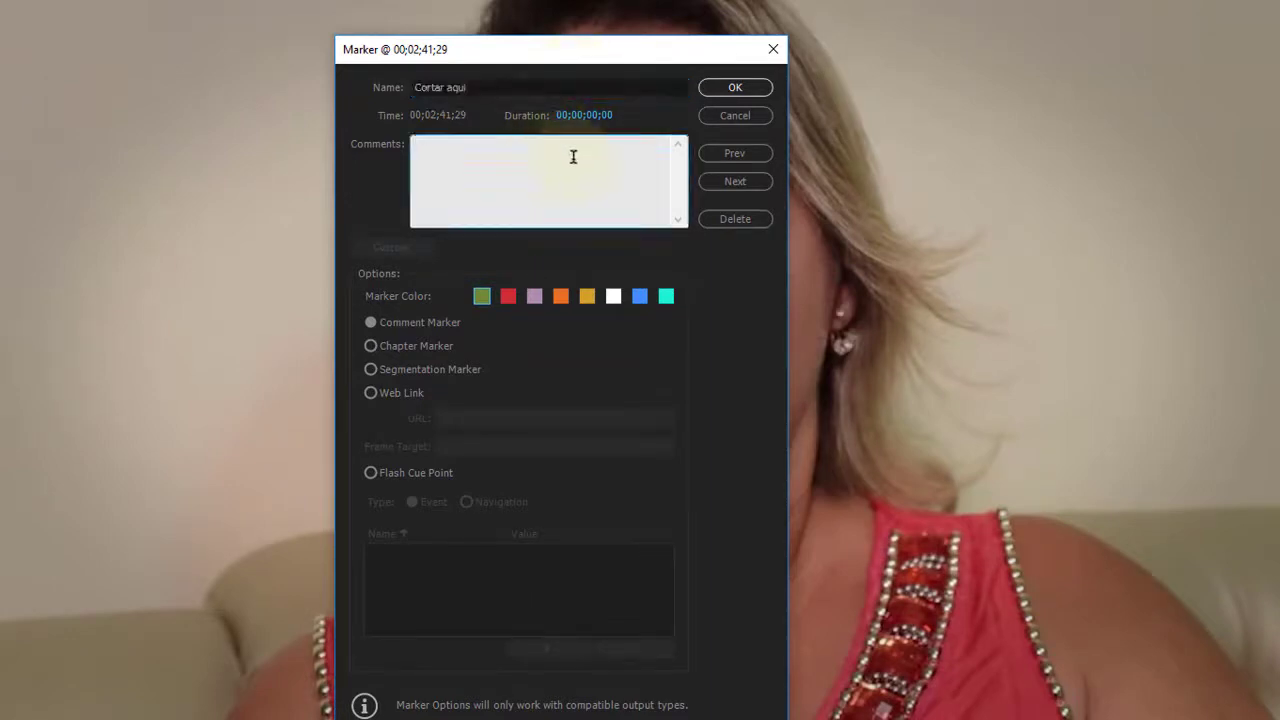
pyautogui.write('E')
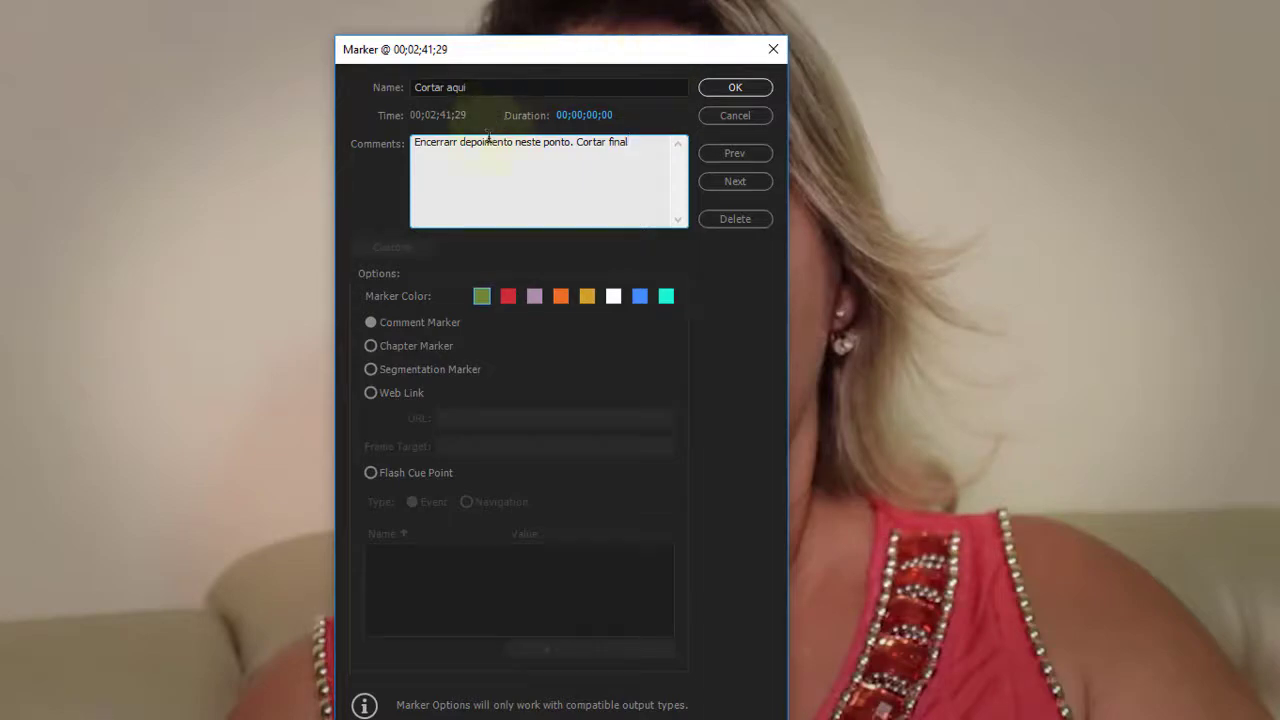
pyautogui.click(587, 296)
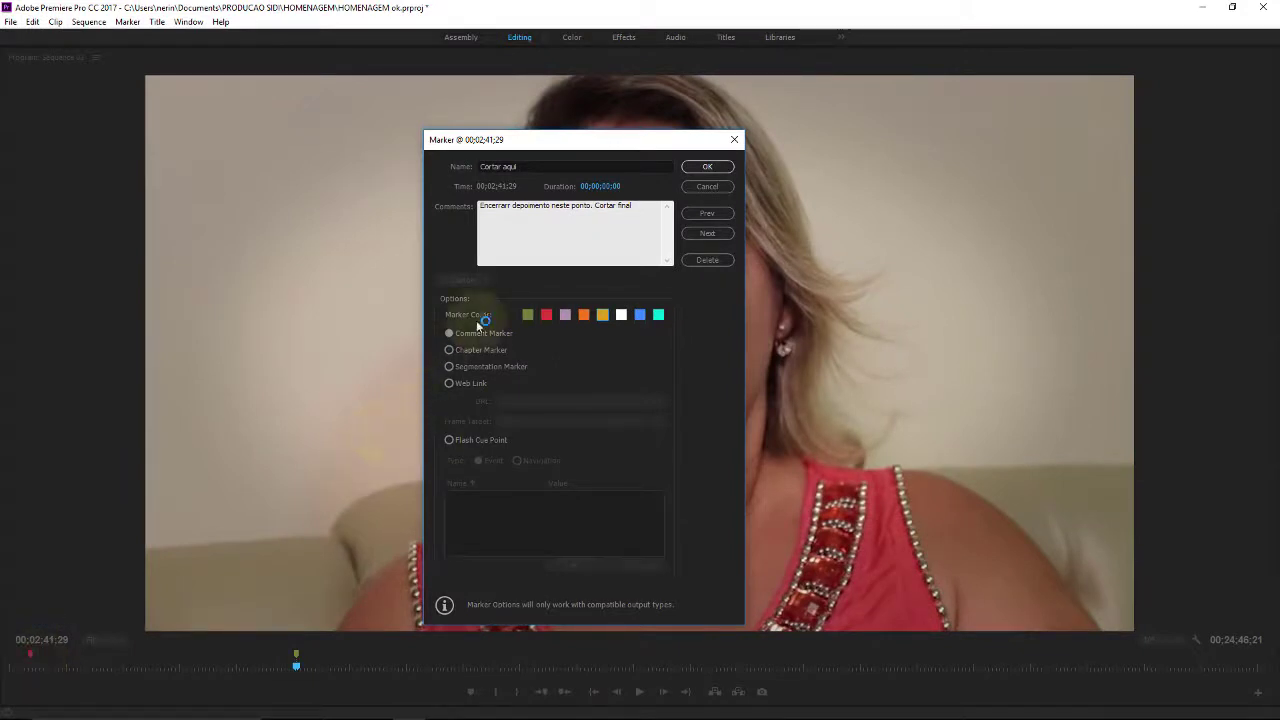
pyautogui.click(710, 167)
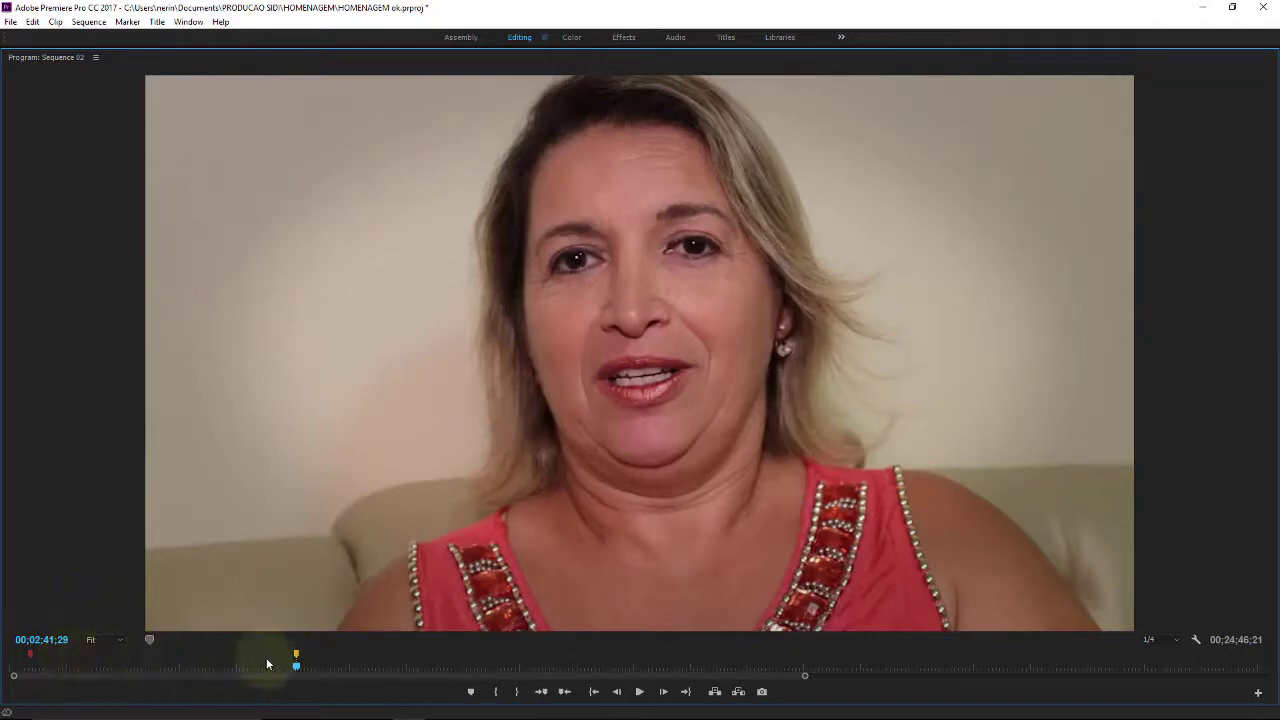
# Scrub to the Nascimento Supermercado group photo and add a marker at 00;03;33;12.
pyautogui.moveTo(296, 672); pyautogui.dragTo(385, 657)
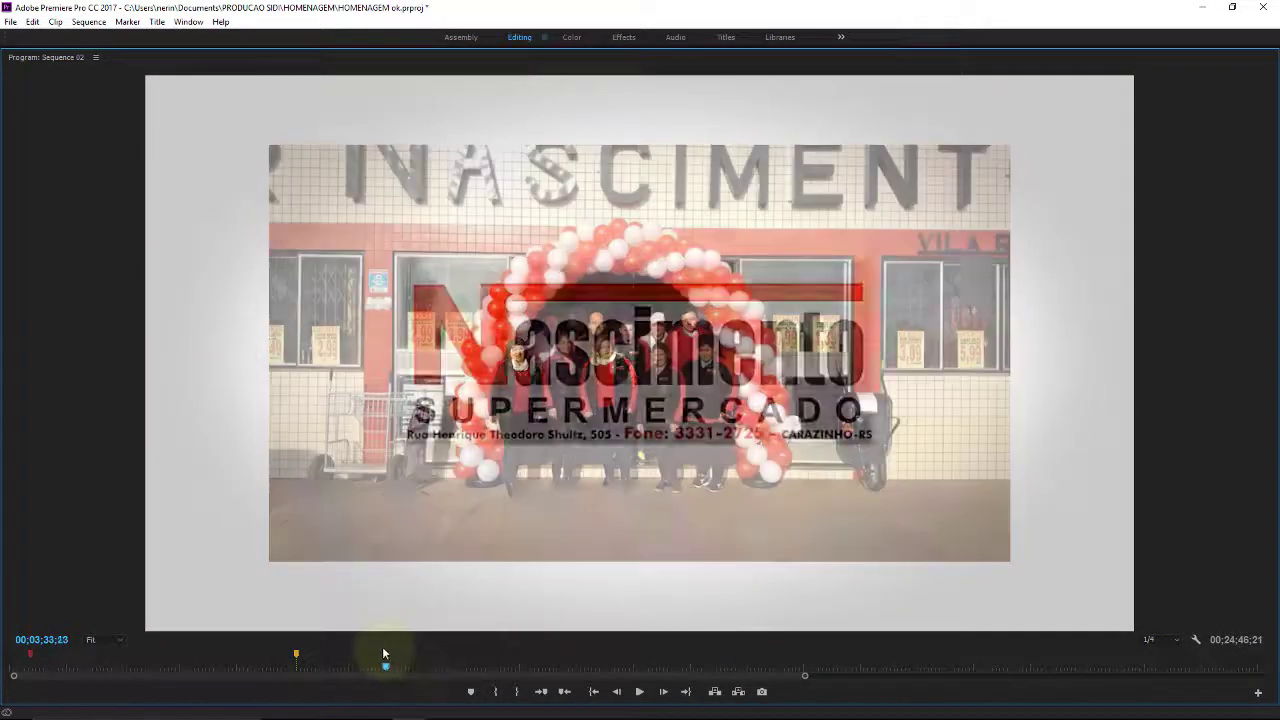
pyautogui.moveTo(384, 653); pyautogui.dragTo(386, 648)
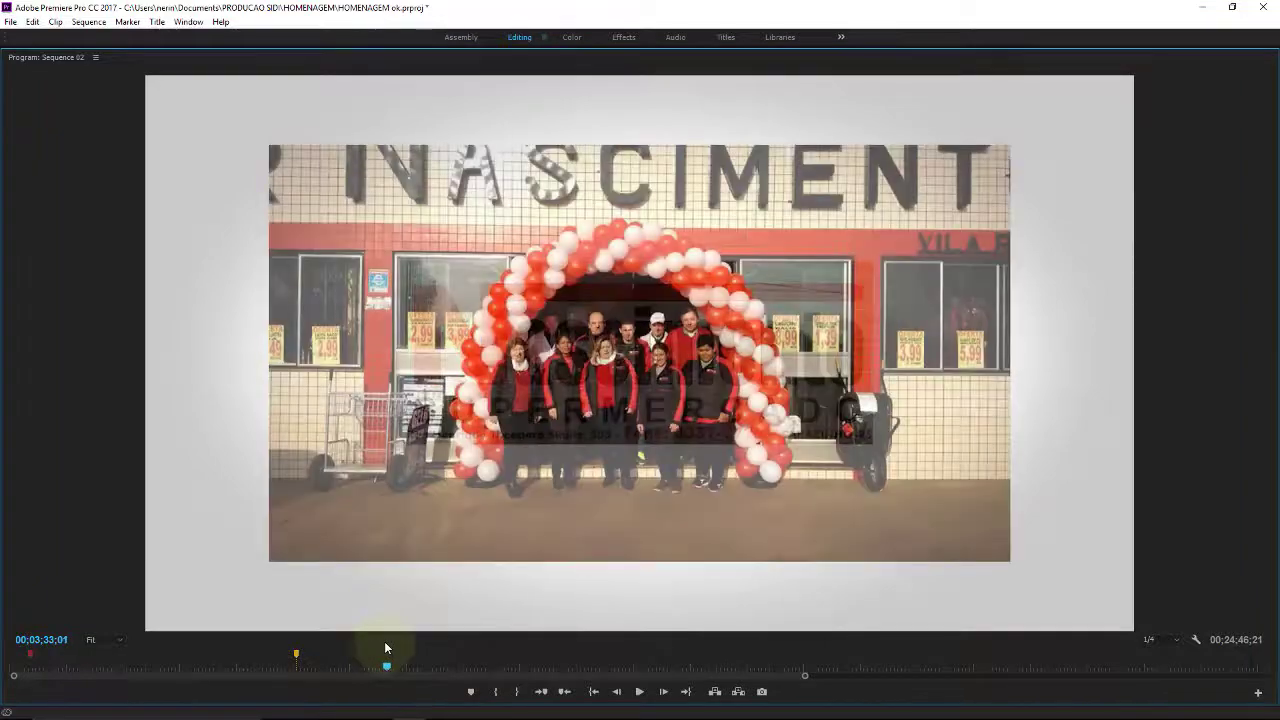
pyautogui.press('m')
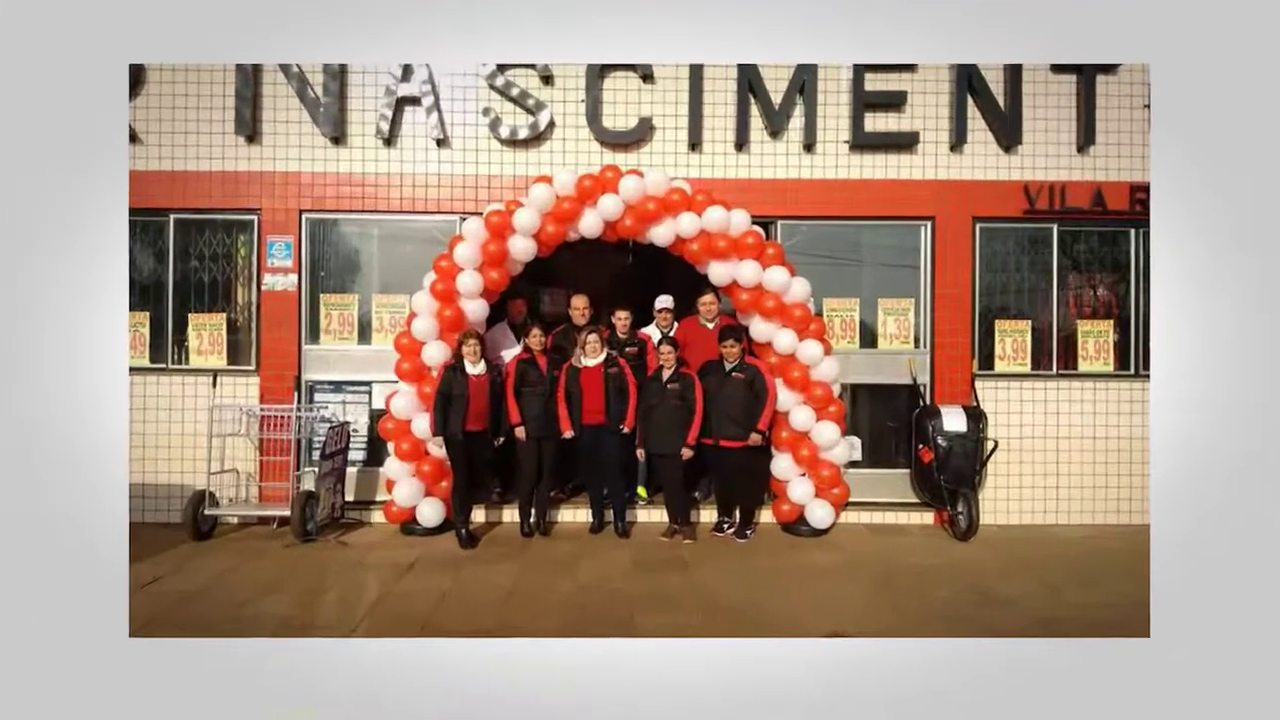
# Name the 00;03;33;12 marker 'Tirar foto fora' with a removal comment, make it blue, then scrub ahead.
pyautogui.doubleClick(387, 664)
pyautogui.write('Tirar foto fora')
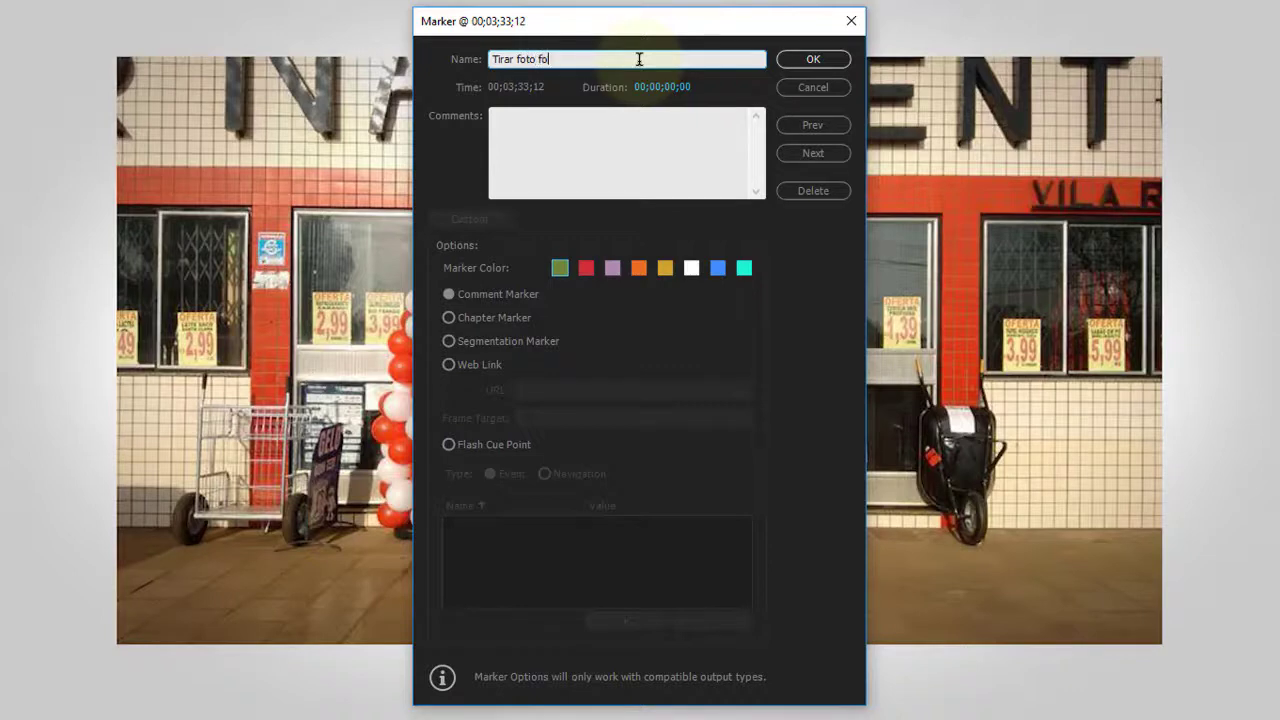
pyautogui.click(678, 122)
pyautogui.write('Retirar essa foto e deixxar apenas logo')
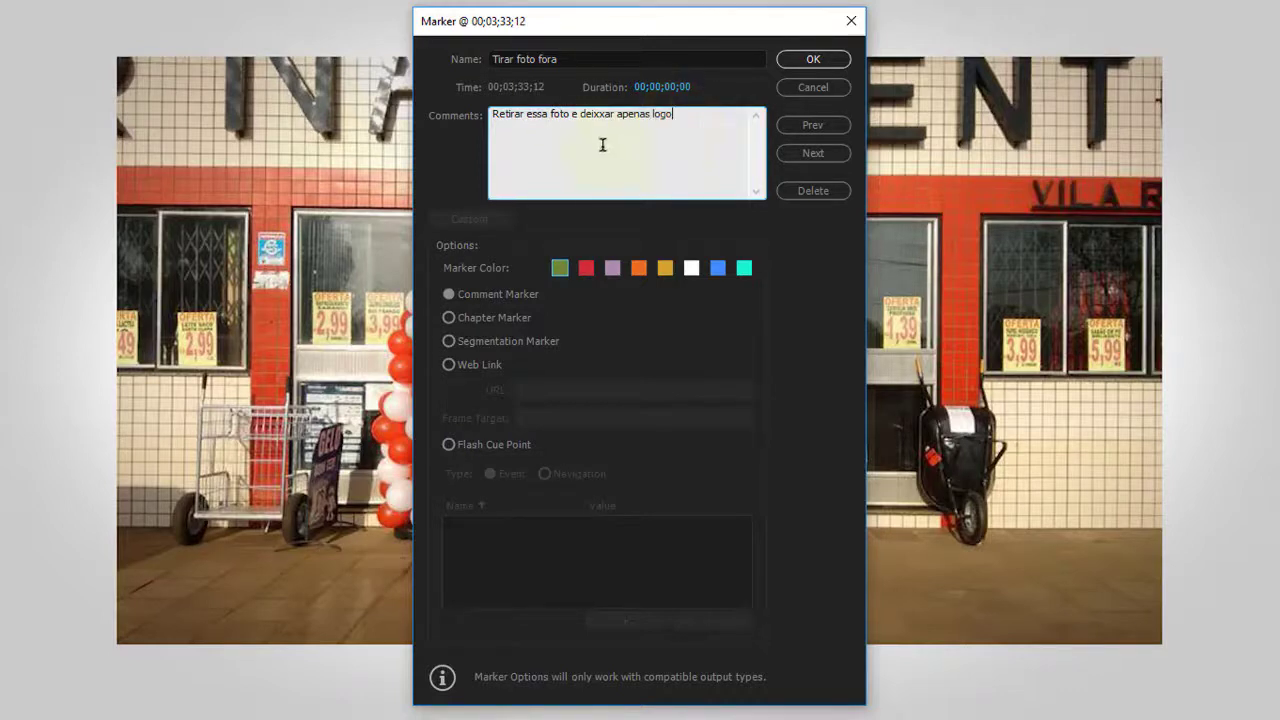
pyautogui.click(718, 268)
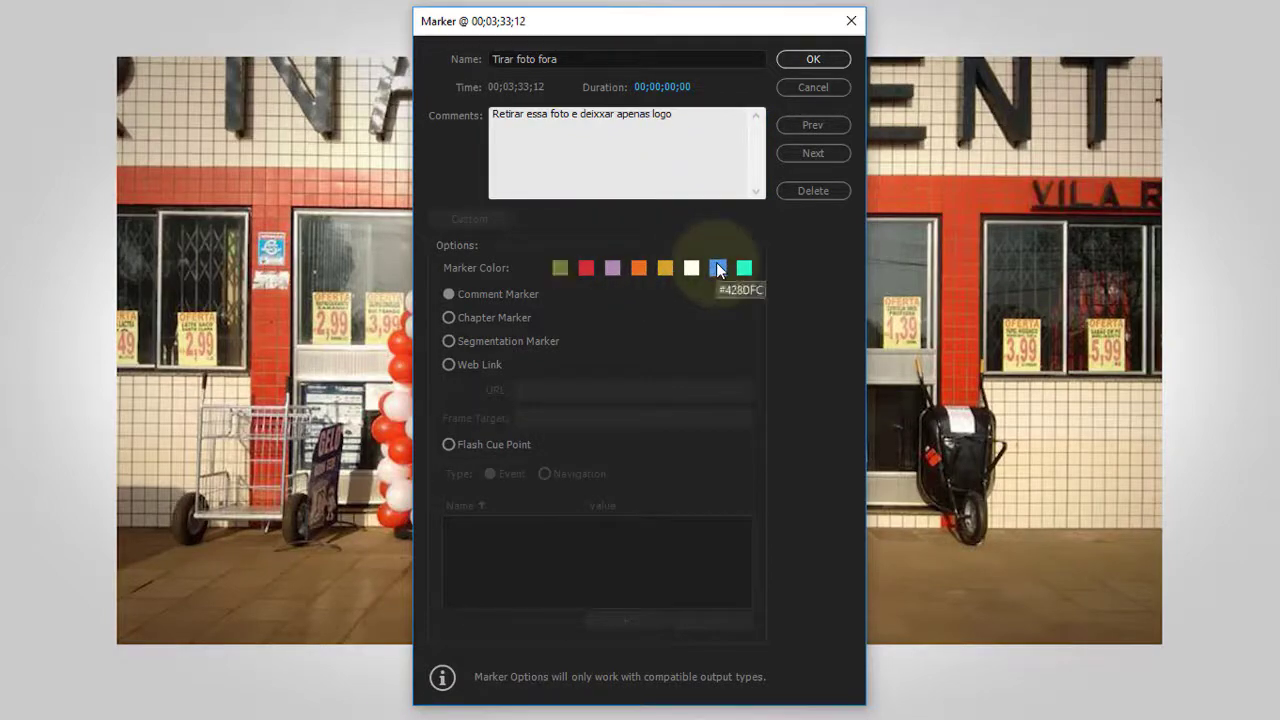
pyautogui.click(812, 61)
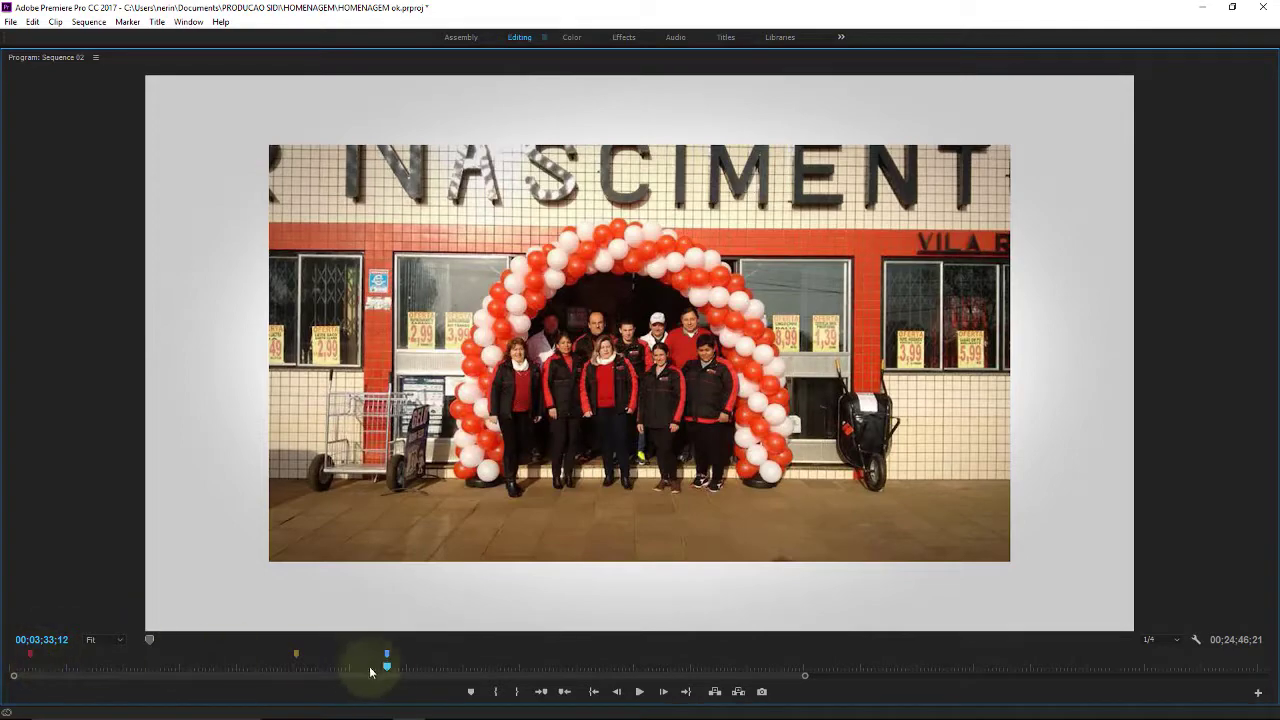
pyautogui.moveTo(388, 668)
pyautogui.mouseDown()
pyautogui.moveTo(963, 668)
pyautogui.moveTo(1092, 654)
pyautogui.moveTo(1038, 644)
pyautogui.moveTo(1068, 651)
pyautogui.mouseUp()
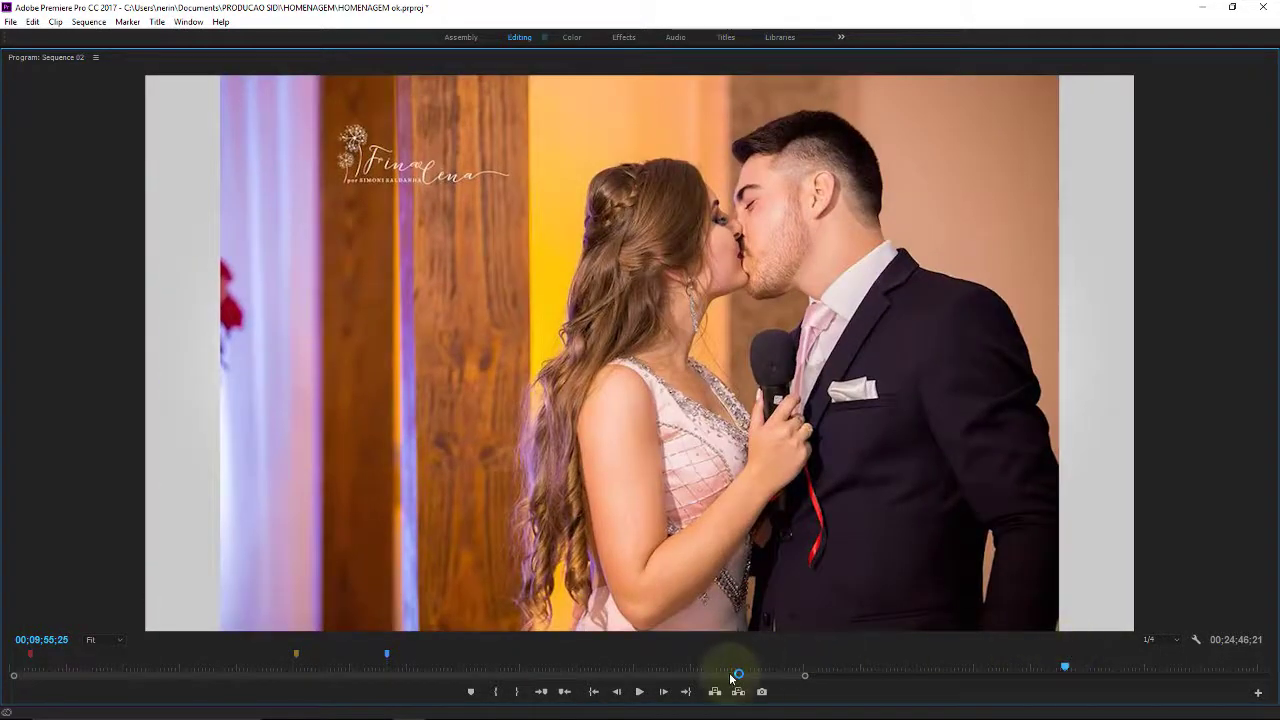
# Add a red 'Prolongar foto' marker at 00;09;55;25 commented 'Deixae essa foto com 5 seg'.
pyautogui.press('m')
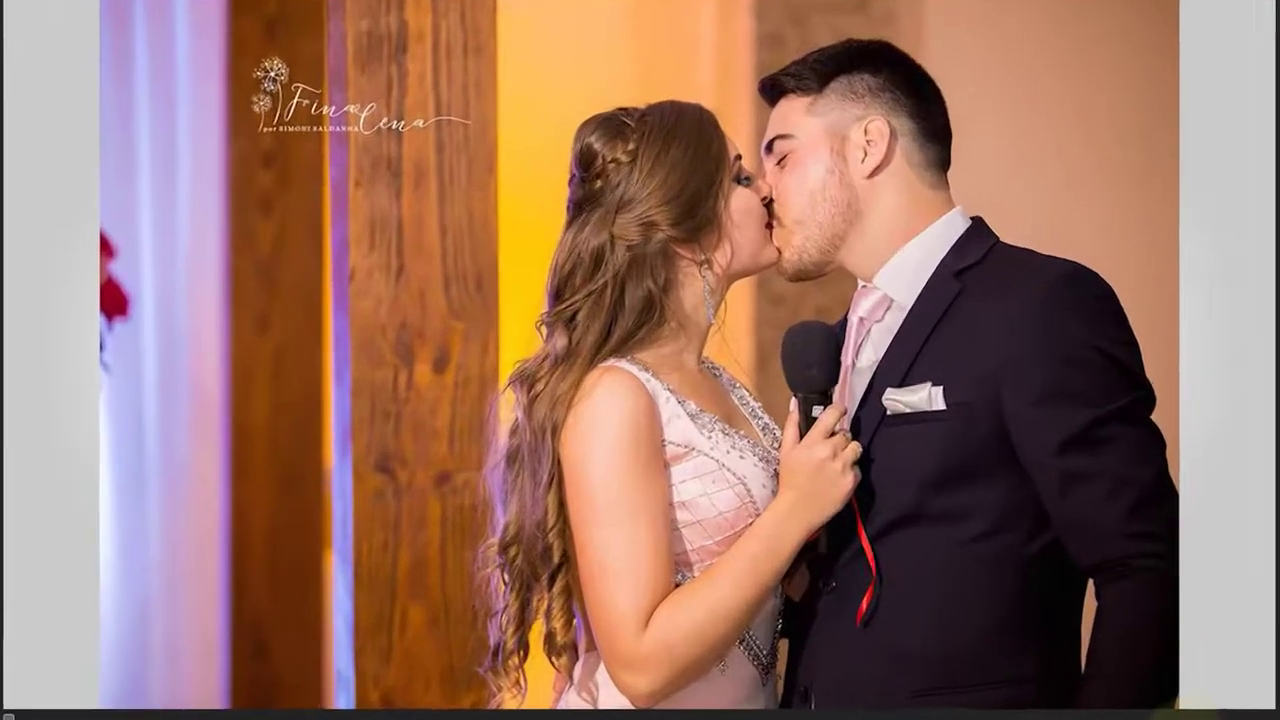
pyautogui.doubleClick(1065, 655)
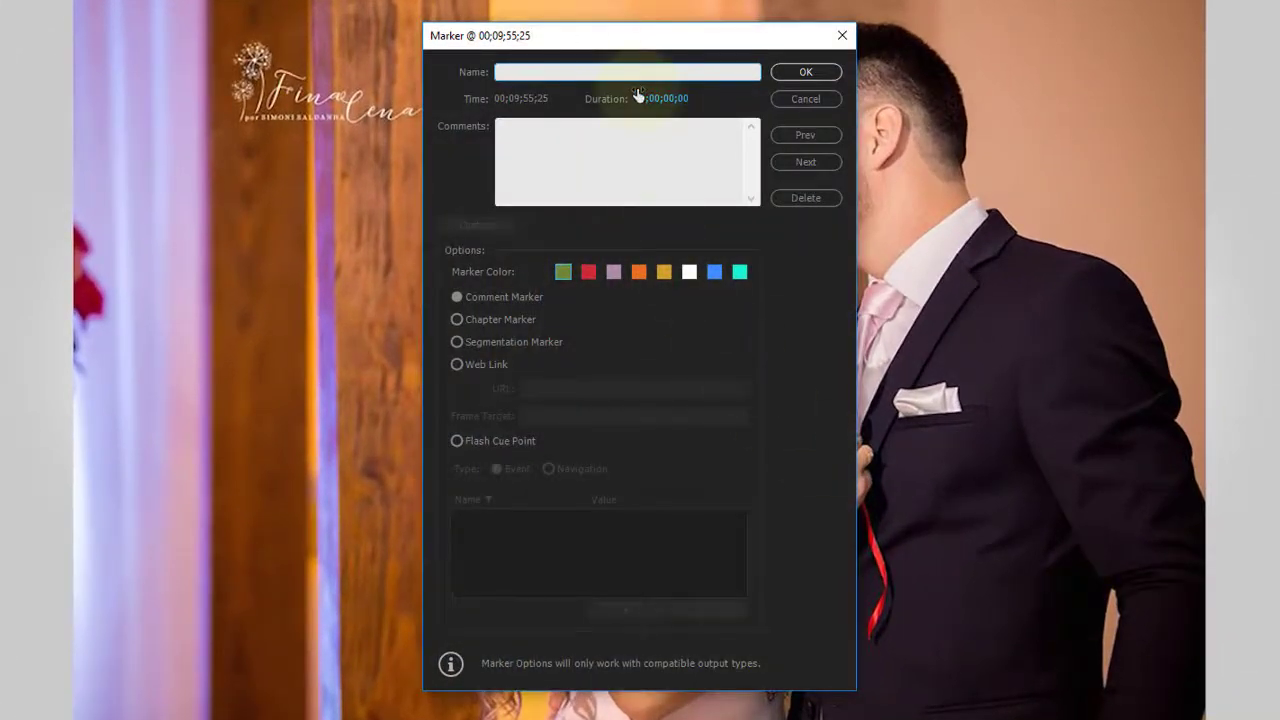
pyautogui.write('Prolongar')
pyautogui.write('f foto')
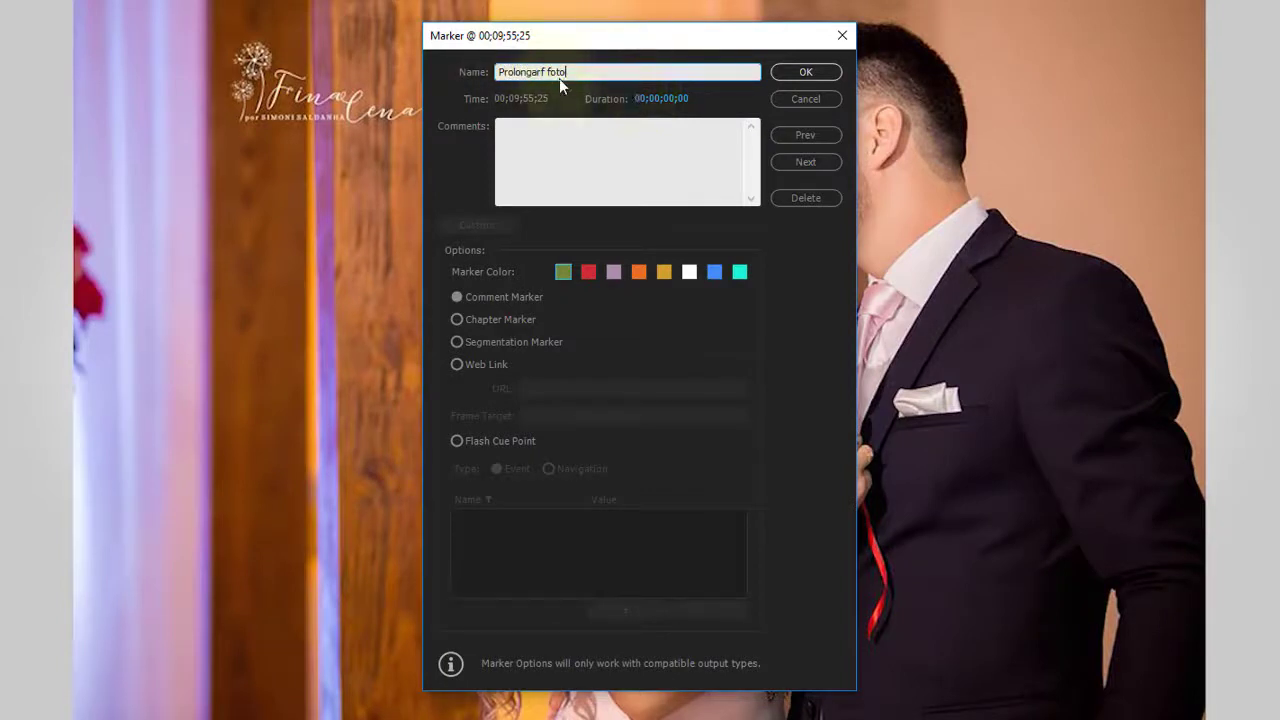
pyautogui.click(572, 147)
pyautogui.write('Deixa')
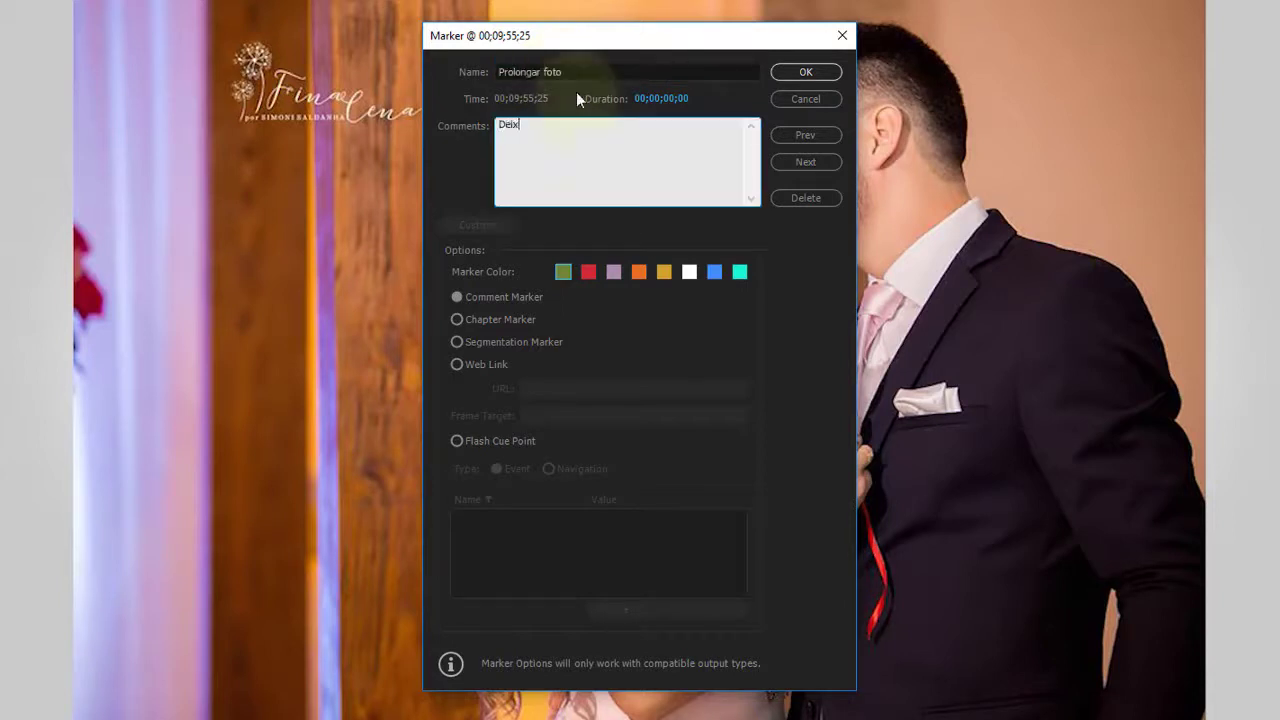
pyautogui.write('e essa foto com 5')
pyautogui.write(' seg')
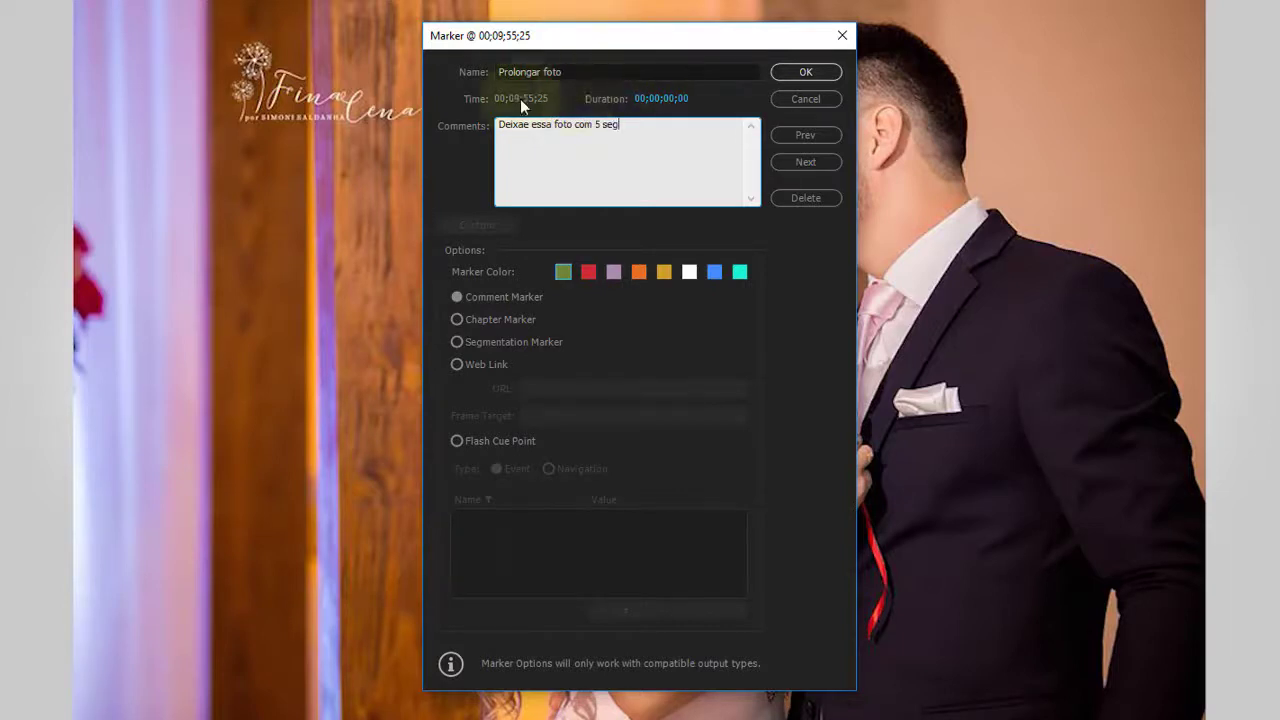
pyautogui.click(591, 277)
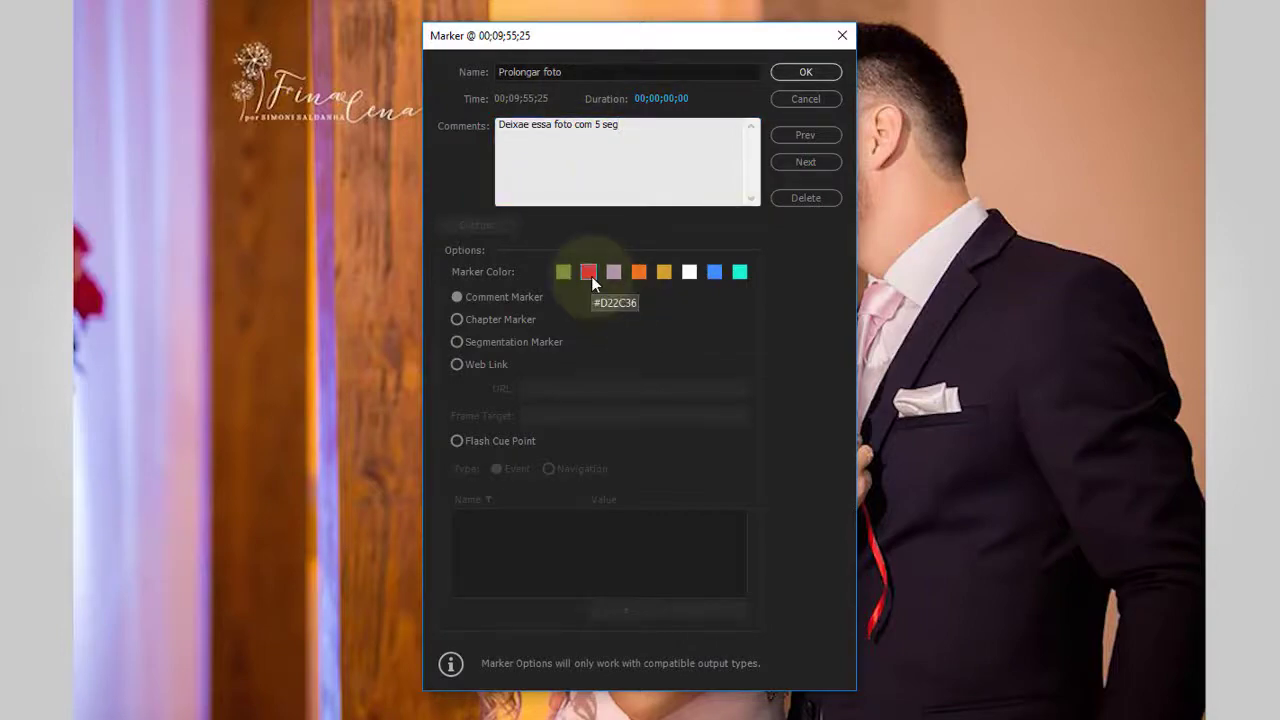
pyautogui.click(829, 76)
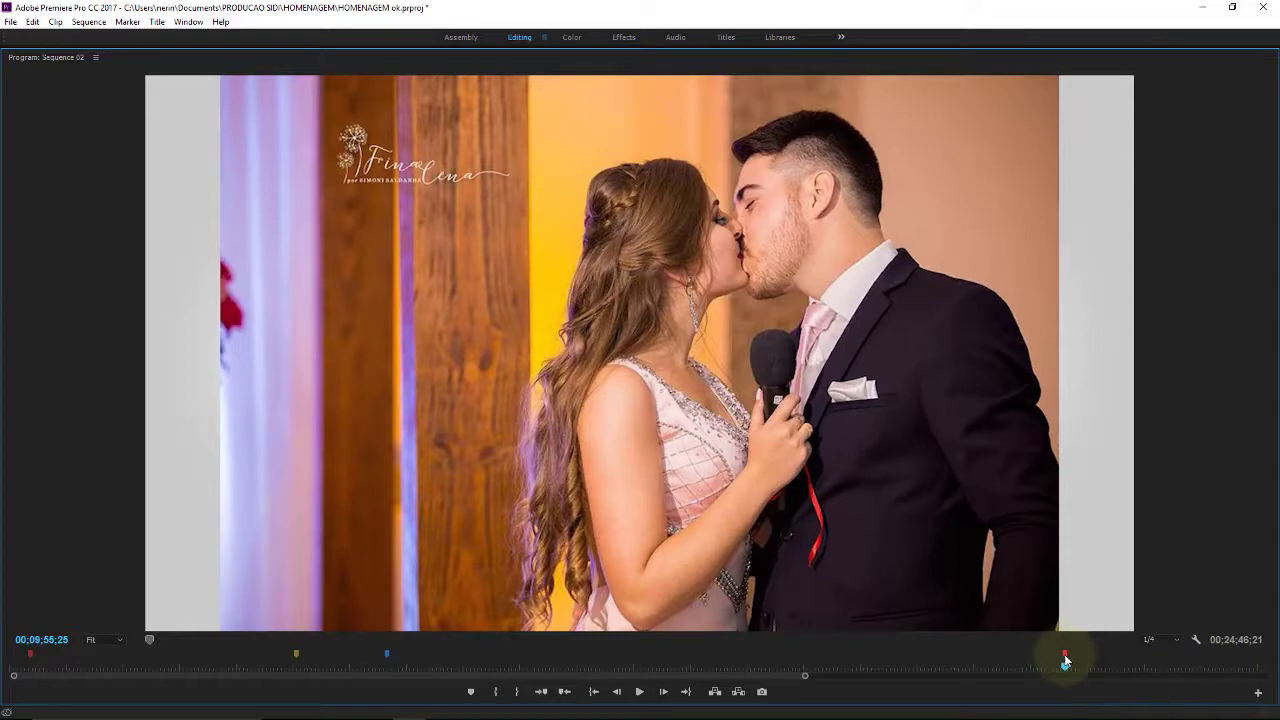
pyautogui.doubleClick(1066, 660)
pyautogui.click(677, 295)
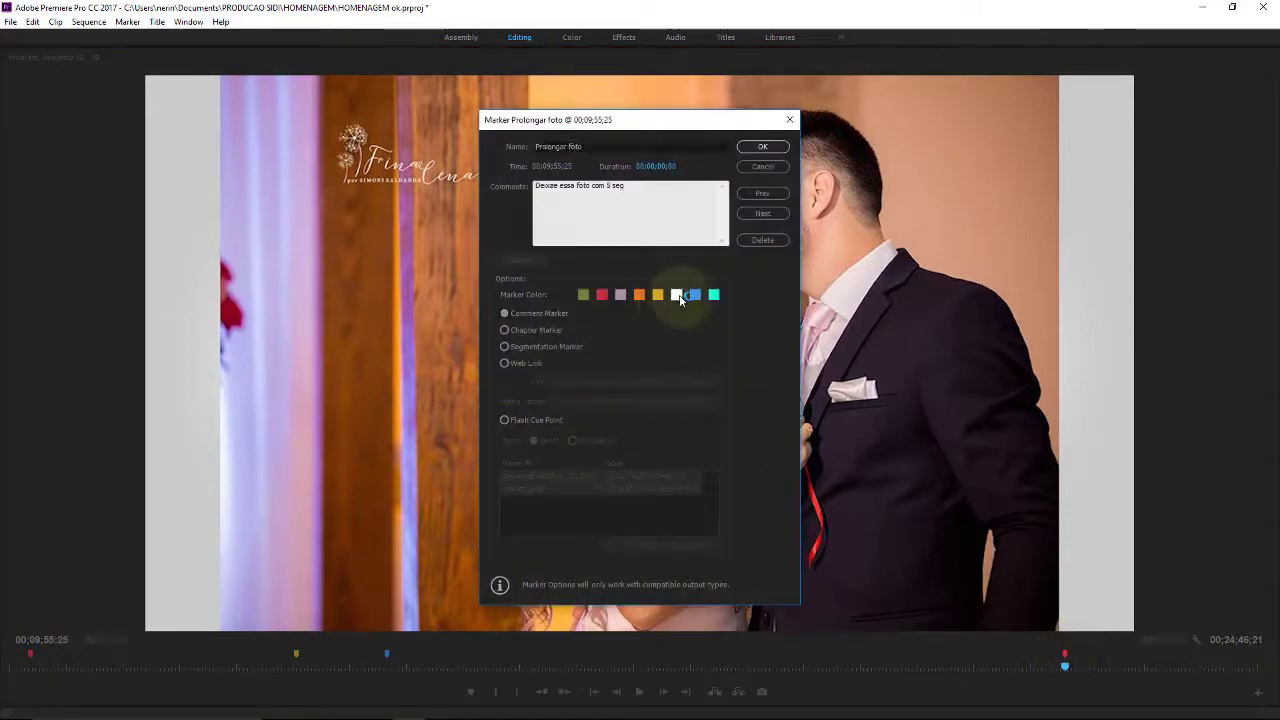
pyautogui.click(762, 146)
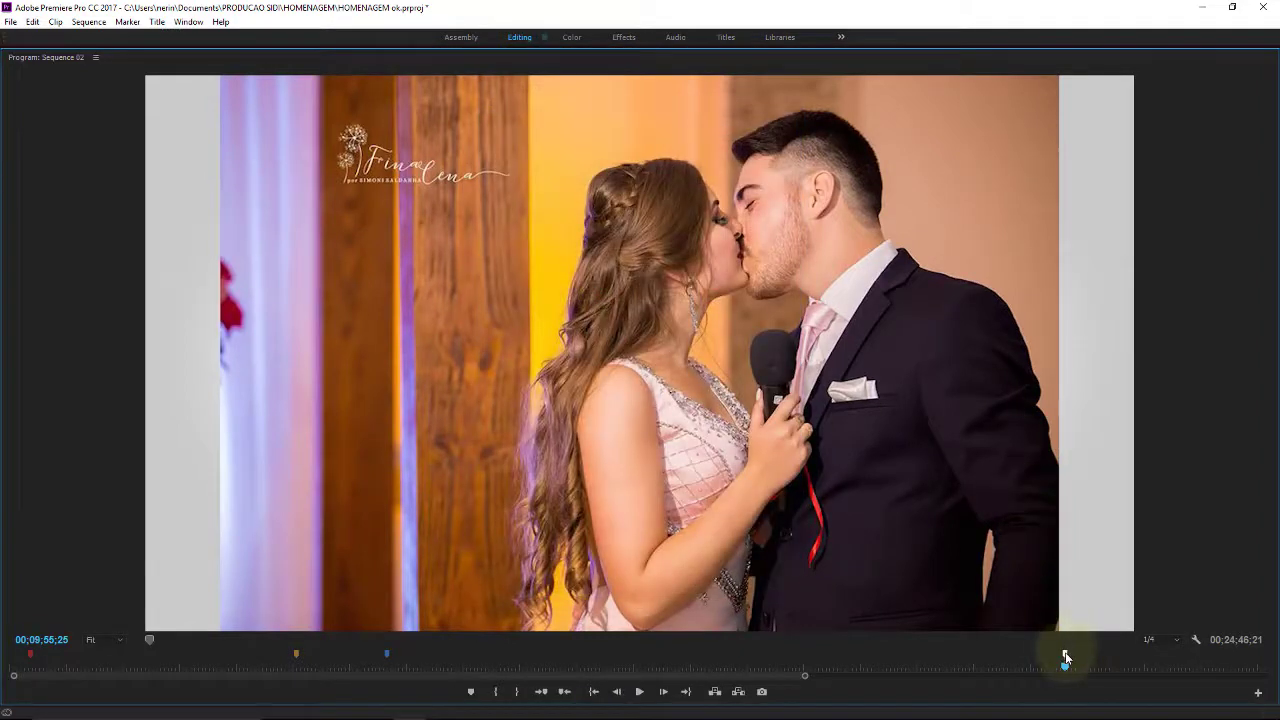
pyautogui.doubleClick(1066, 657)
pyautogui.click(603, 297)
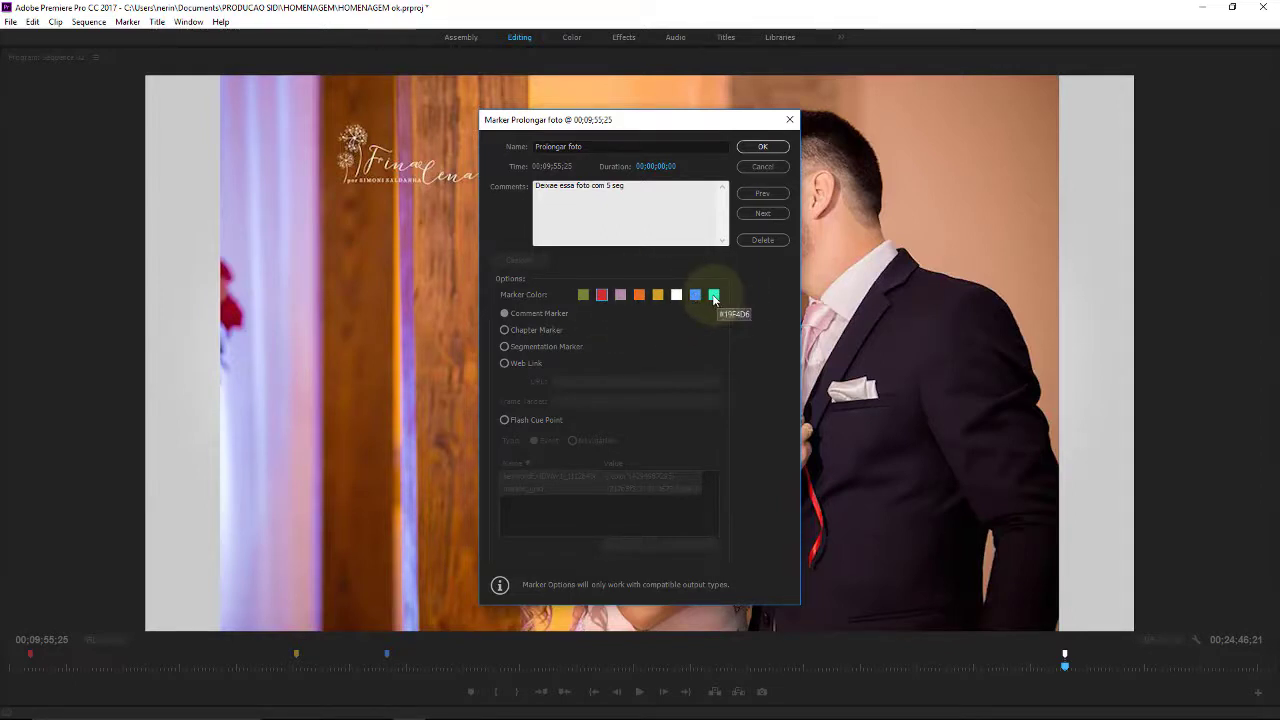
pyautogui.click(762, 147)
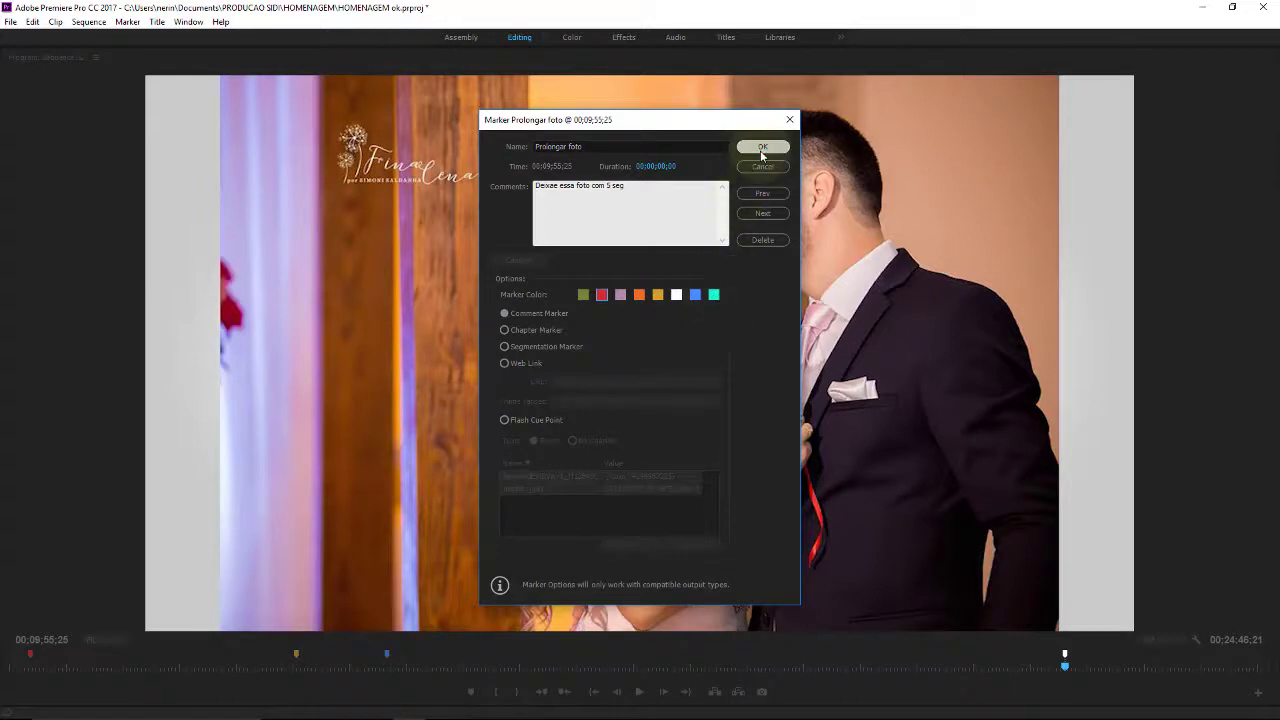
# Restore the full editing layout, then trim the start of the A2 music clip slightly.
pyautogui.click(541, 38)
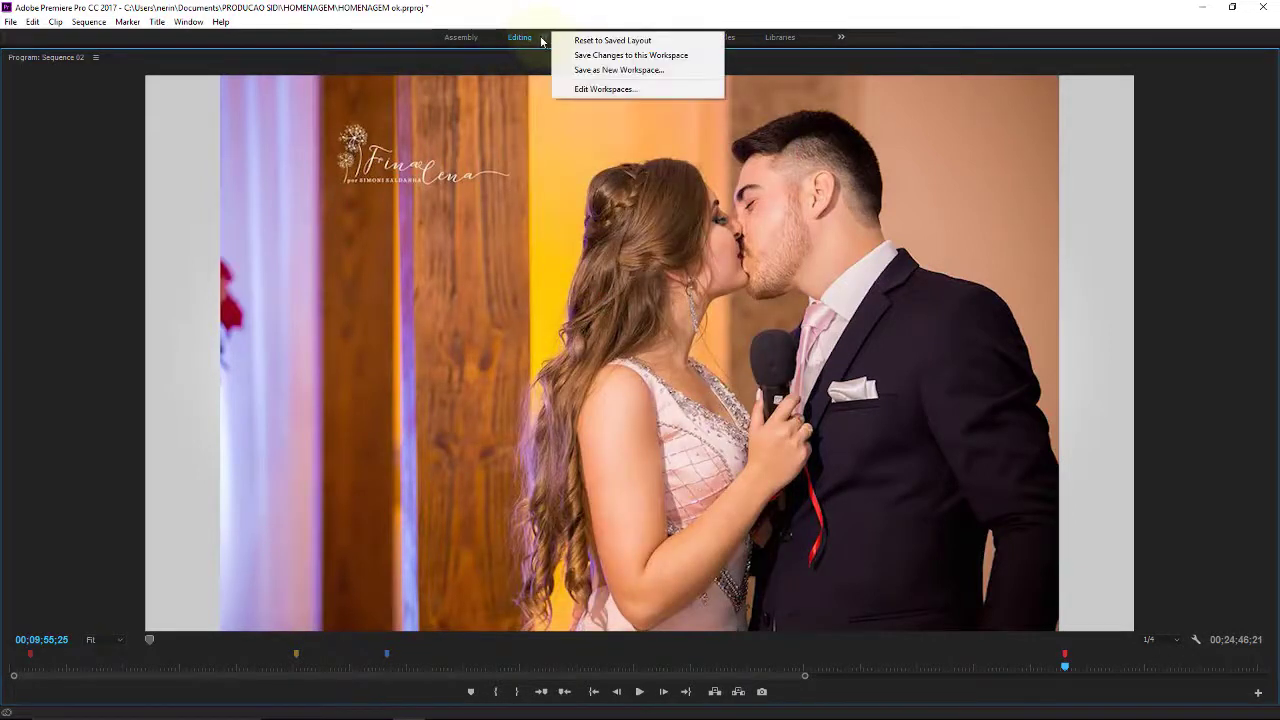
pyautogui.click(95, 57)
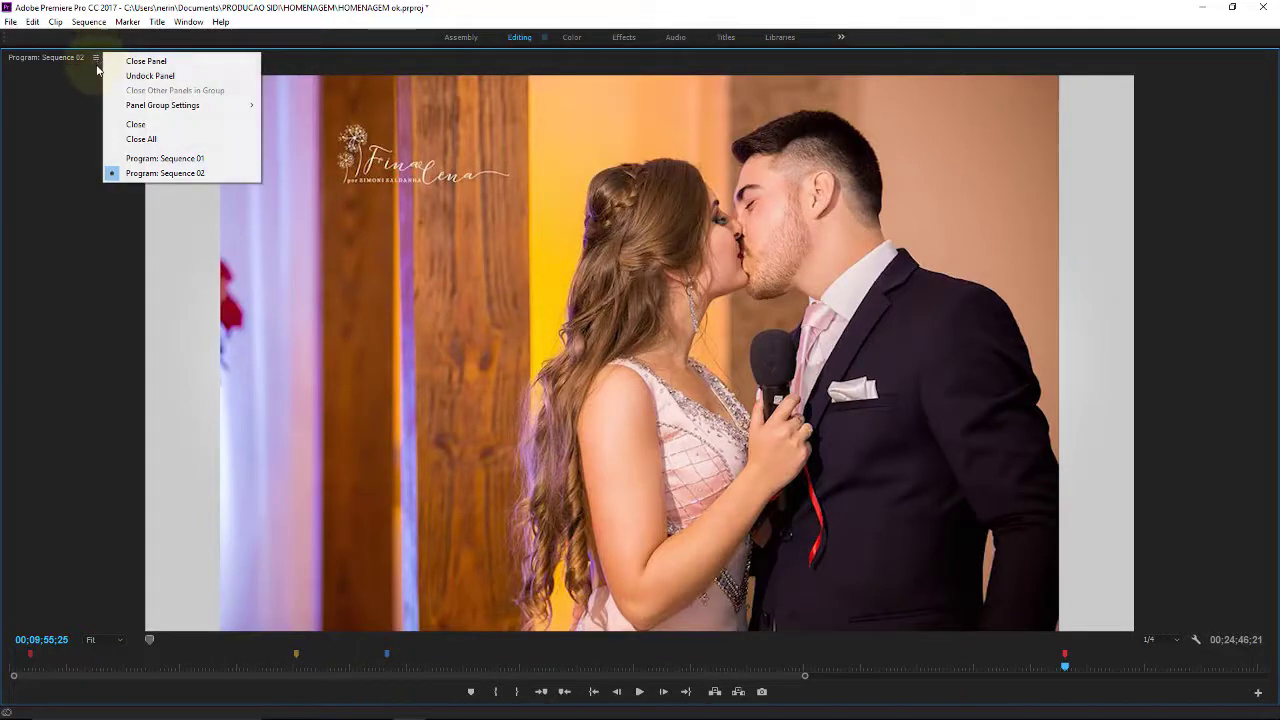
pyautogui.moveTo(132, 112)
pyautogui.click(323, 134)
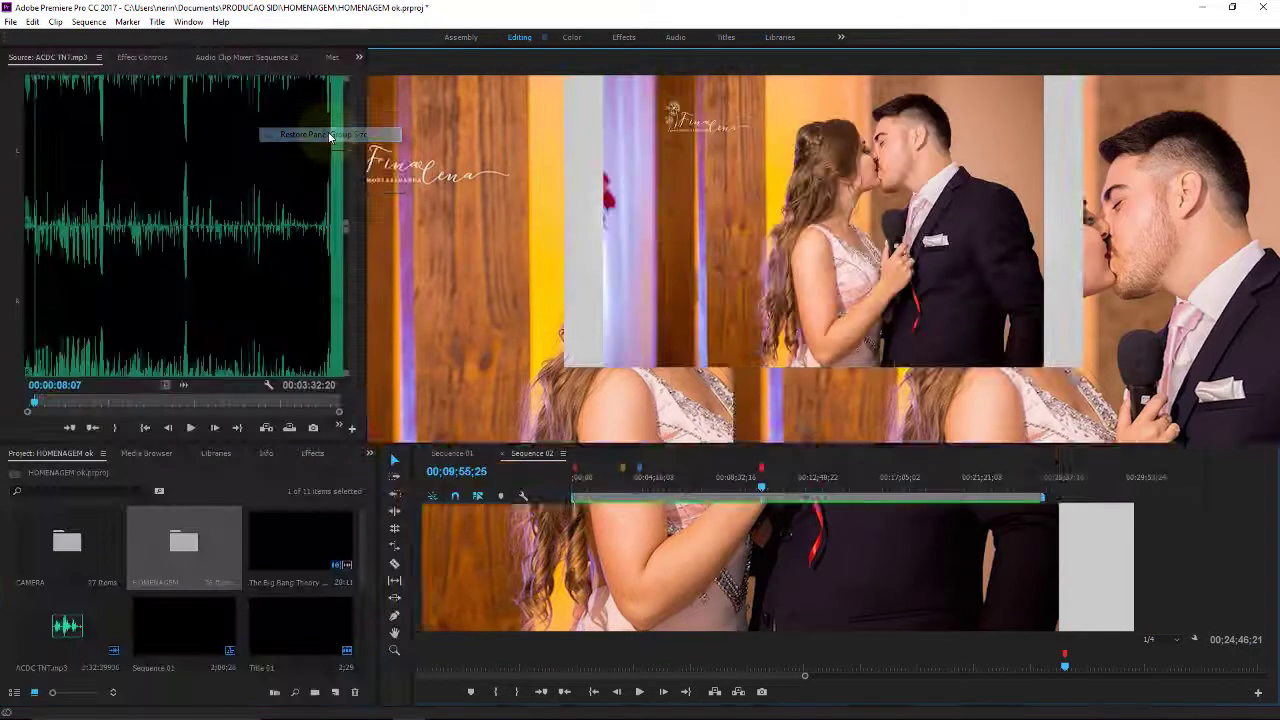
pyautogui.click(779, 676)
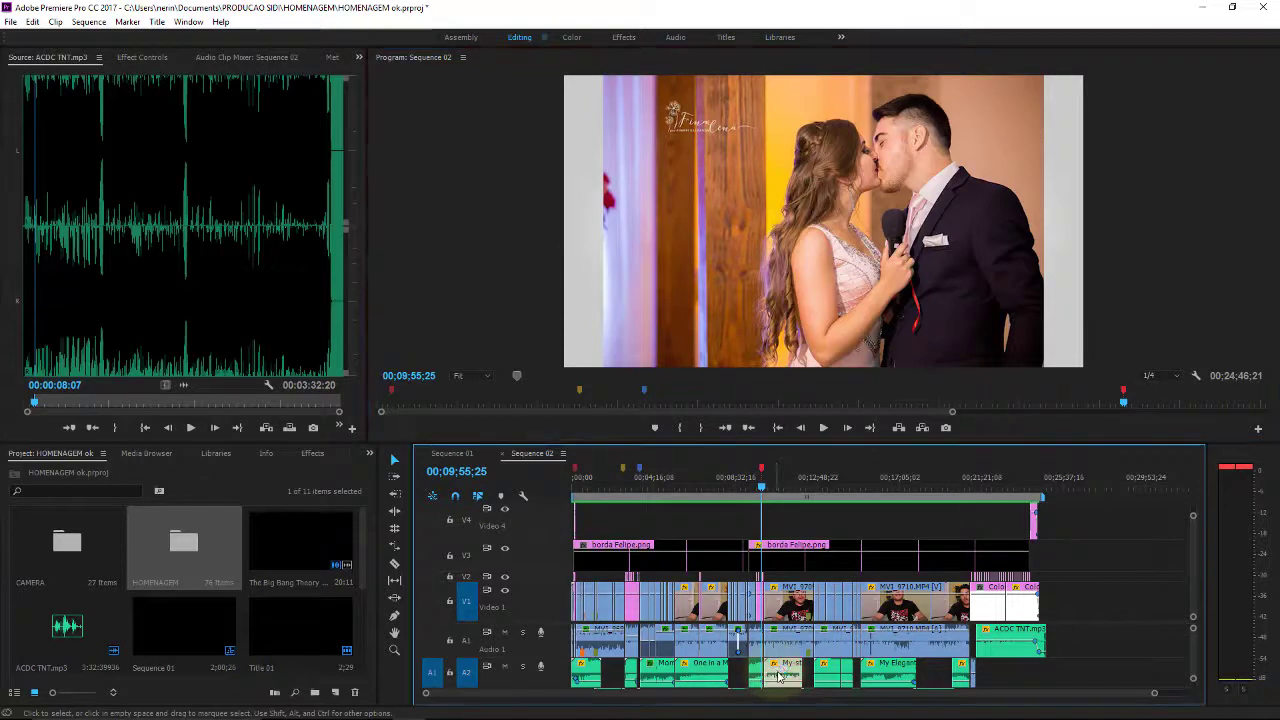
pyautogui.moveTo(750, 672); pyautogui.dragTo(764, 672)
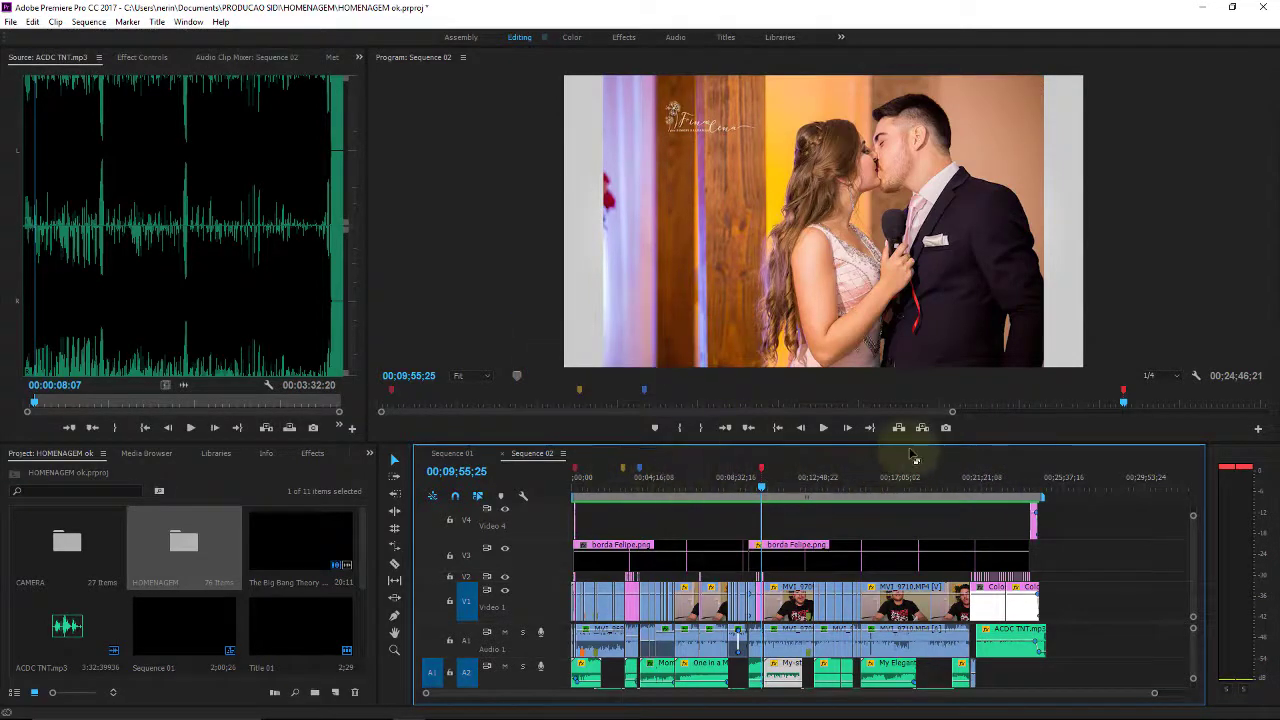
# Reset the Program monitor buttons and add Go to Previous Marker and Go to Next Marker.
pyautogui.click(1258, 428)
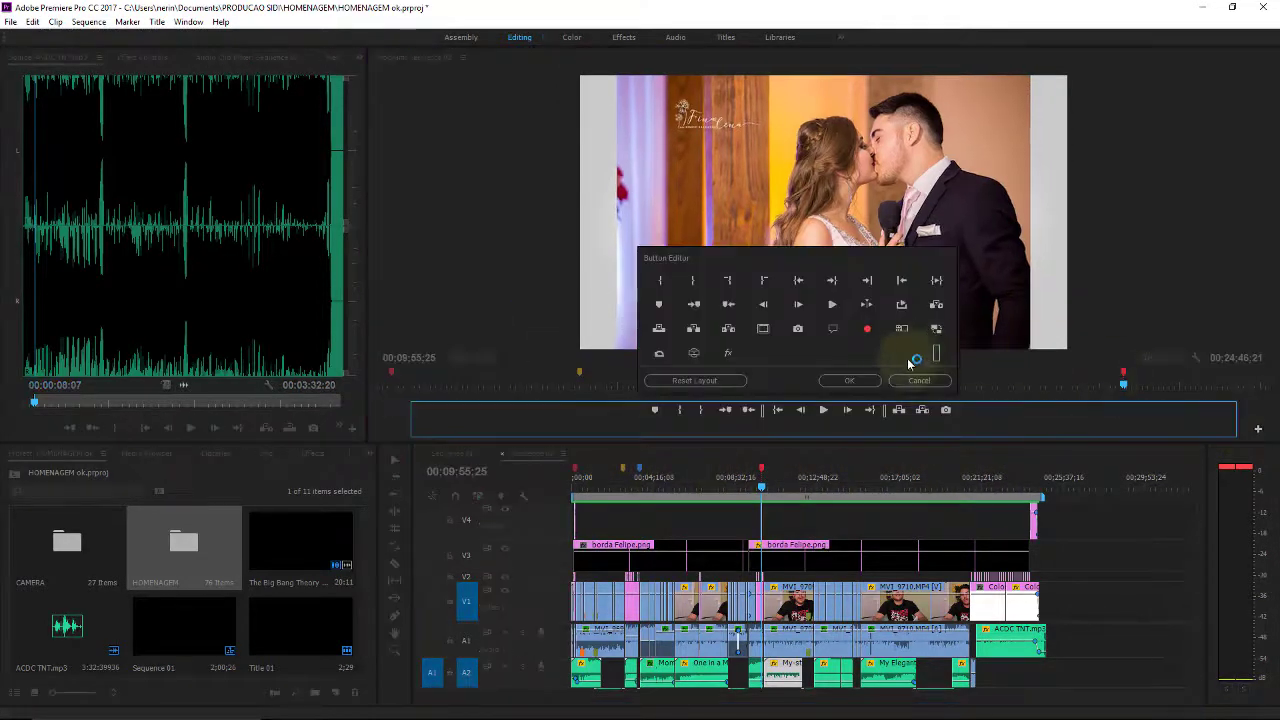
pyautogui.click(738, 381)
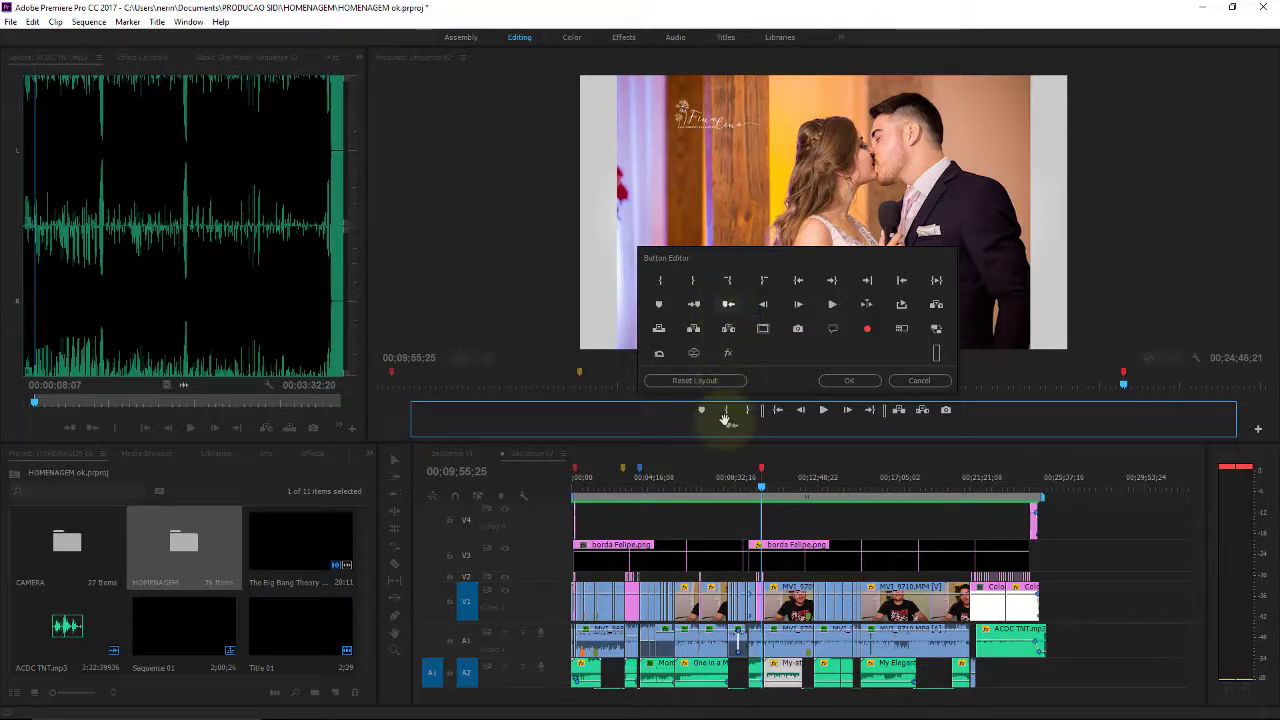
pyautogui.moveTo(727, 306); pyautogui.dragTo(726, 410)
pyautogui.moveTo(693, 304); pyautogui.dragTo(722, 410)
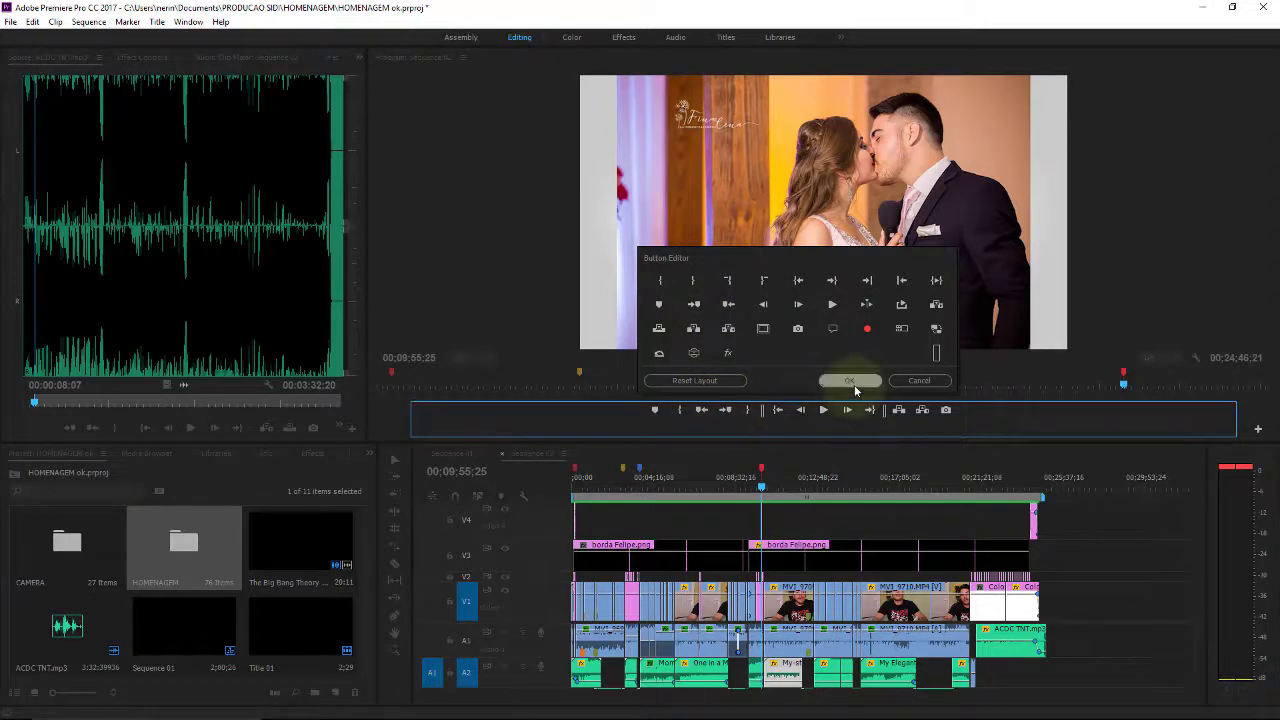
pyautogui.click(849, 380)
# Step through the markers with the new buttons, ending at the 00;00;11;26 marker.
pyautogui.click(706, 428)
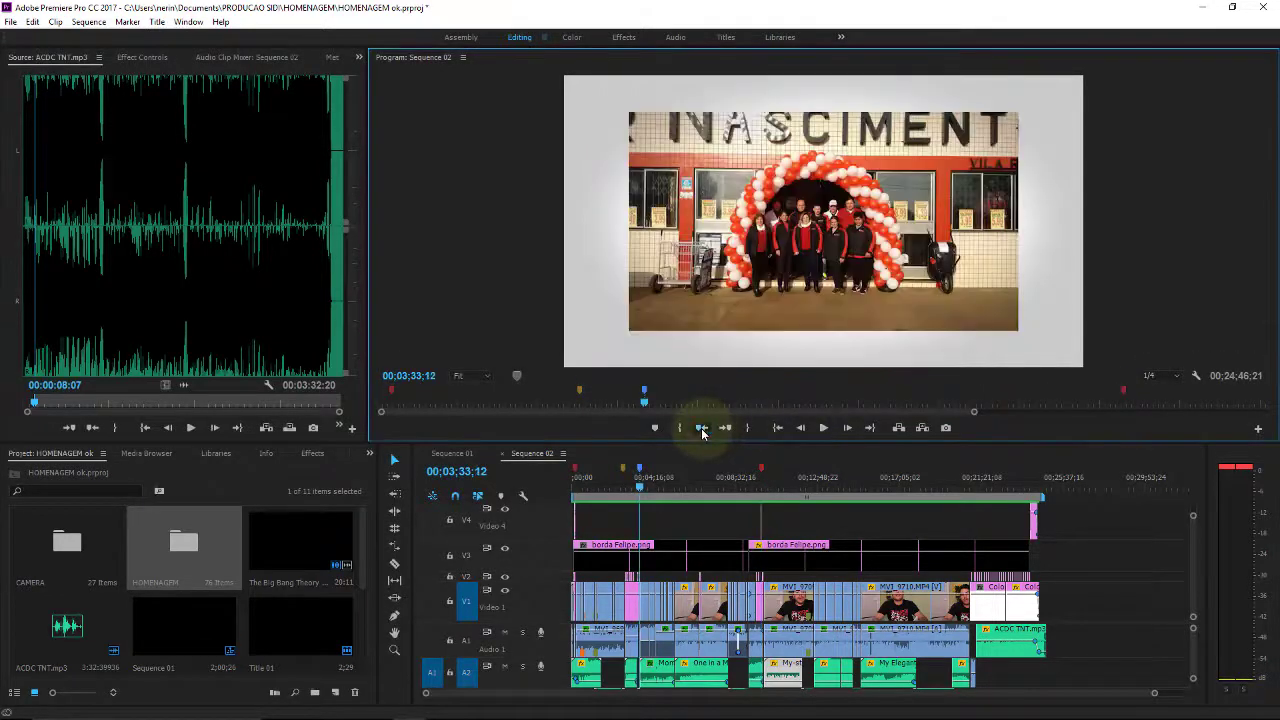
pyautogui.click(708, 428)
pyautogui.click(728, 428)
pyautogui.click(704, 429)
pyautogui.click(704, 429)
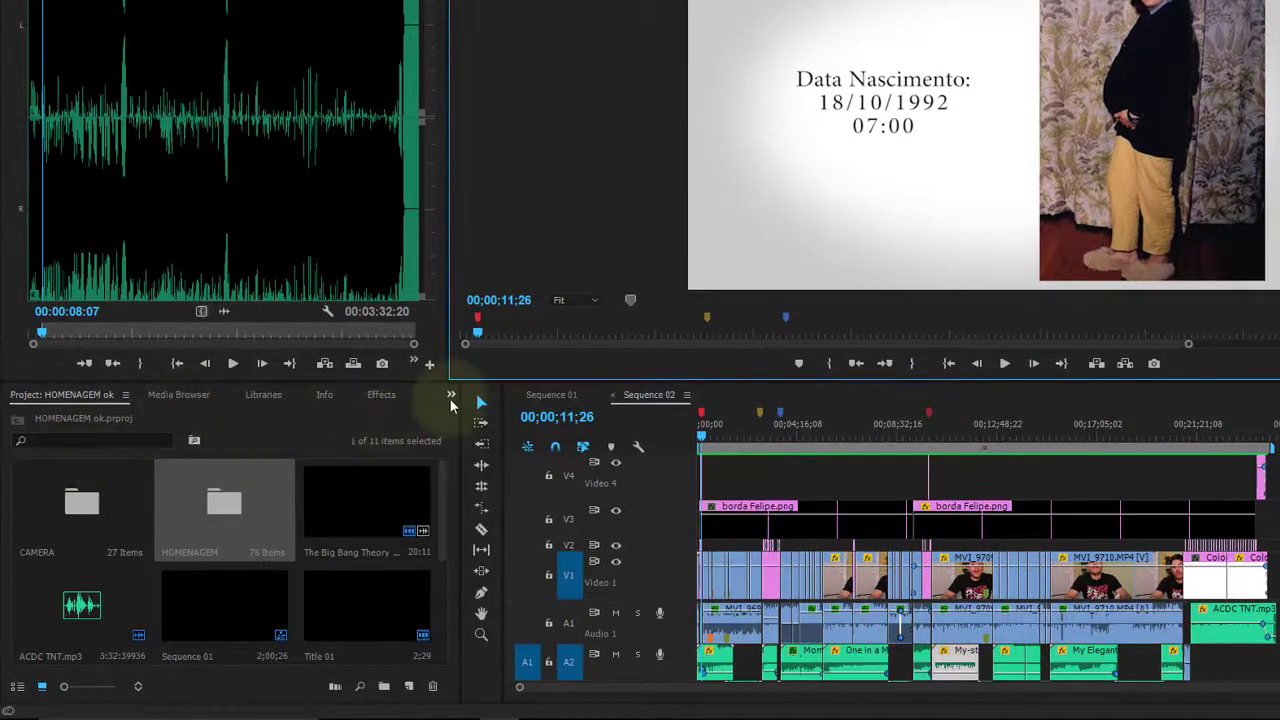
# Show the Markers panel and step through the sequence markers on the timeline ruler.
pyautogui.click(451, 398)
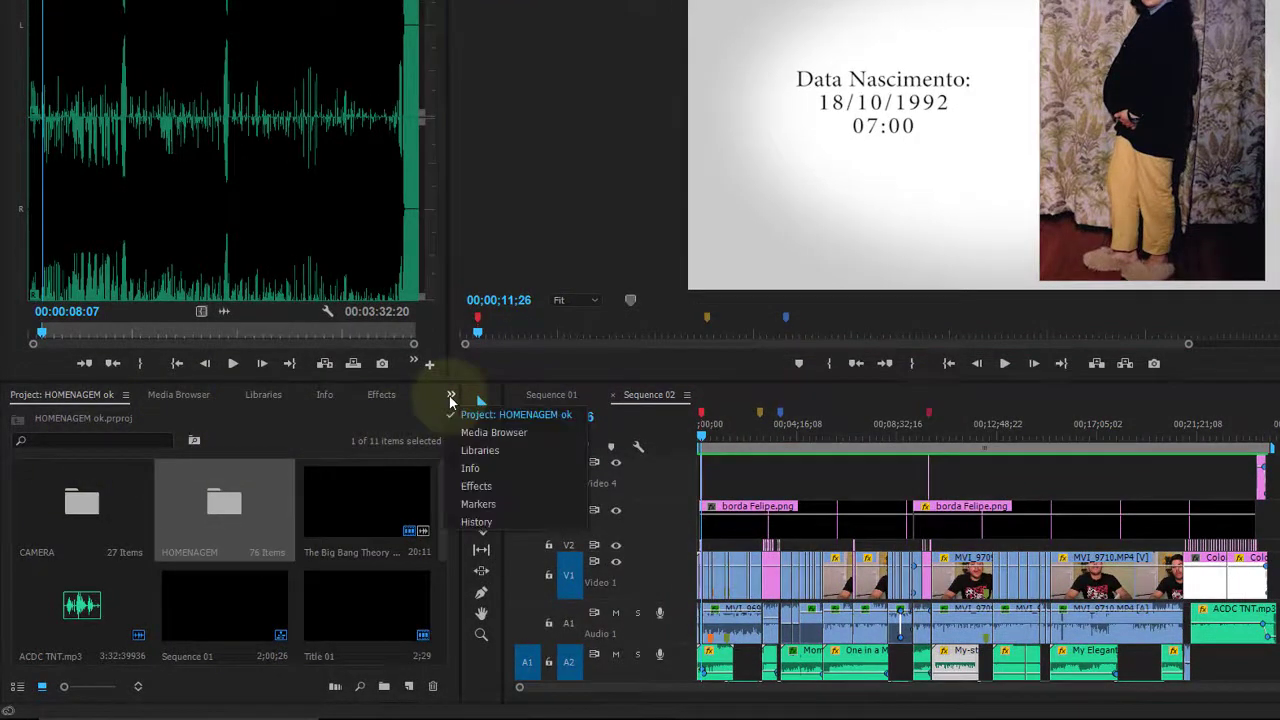
pyautogui.click(478, 504)
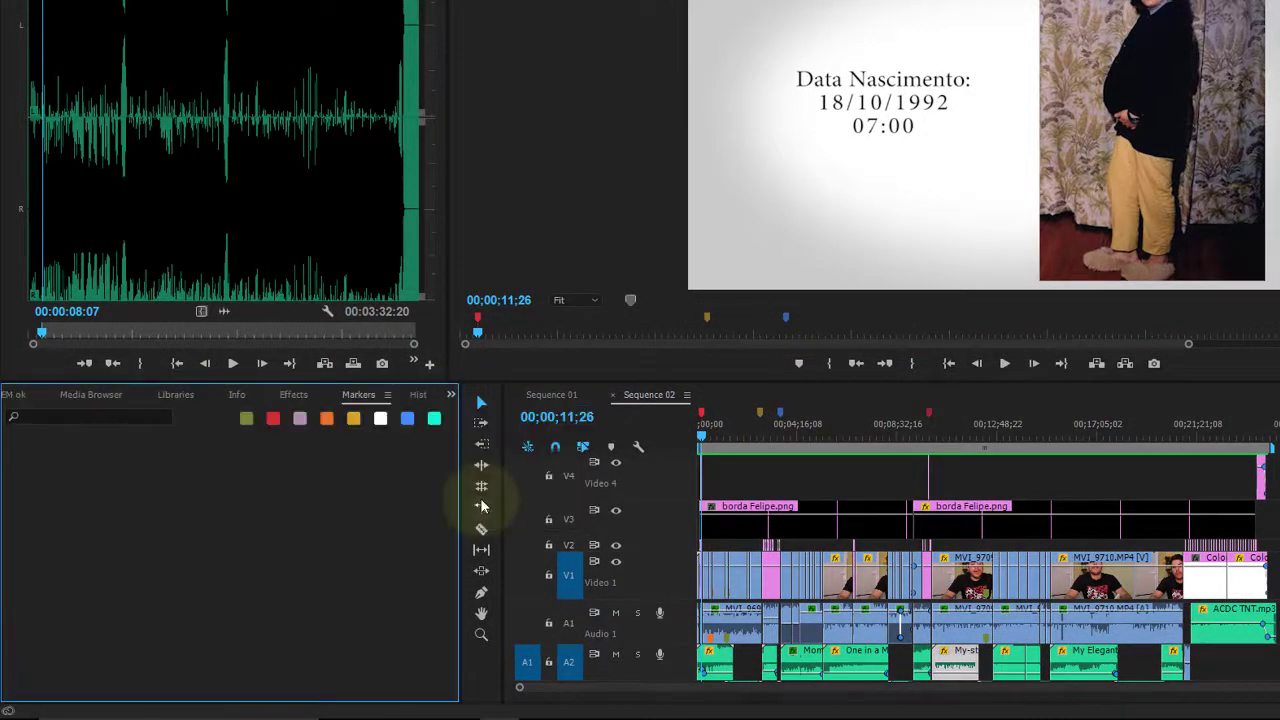
pyautogui.click(712, 414)
pyautogui.click(759, 418)
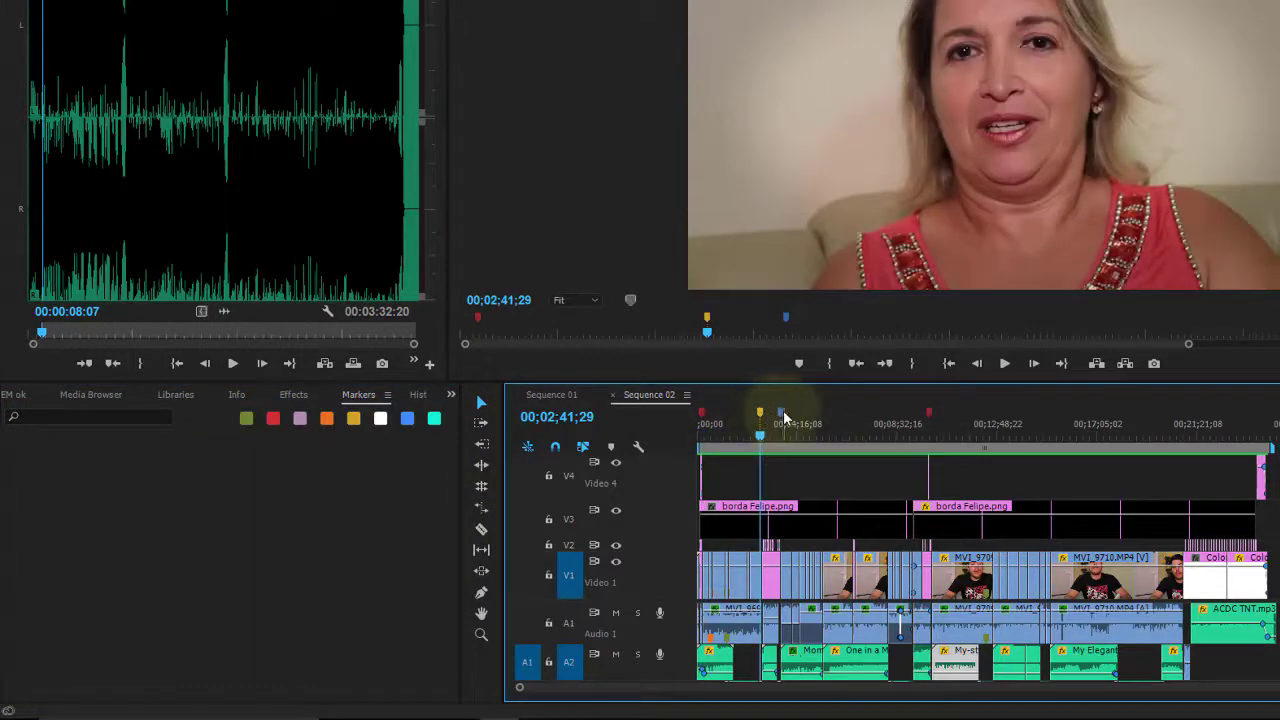
pyautogui.click(781, 415)
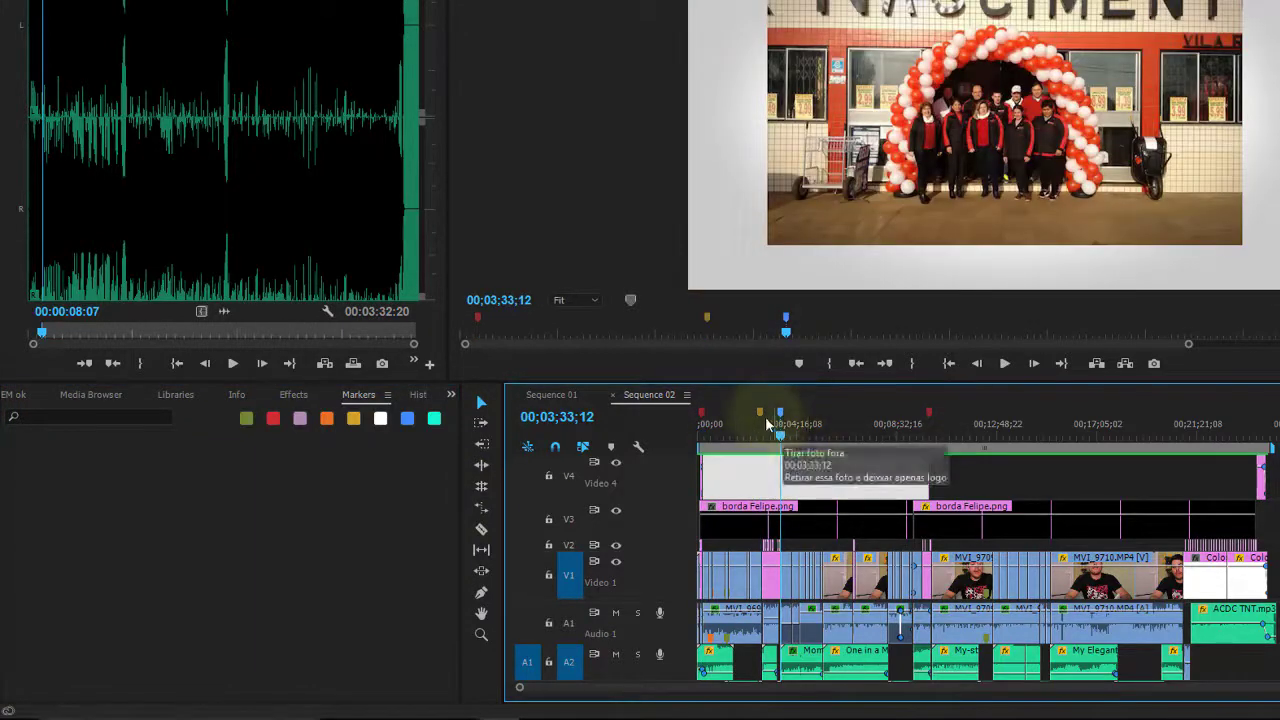
pyautogui.click(885, 364)
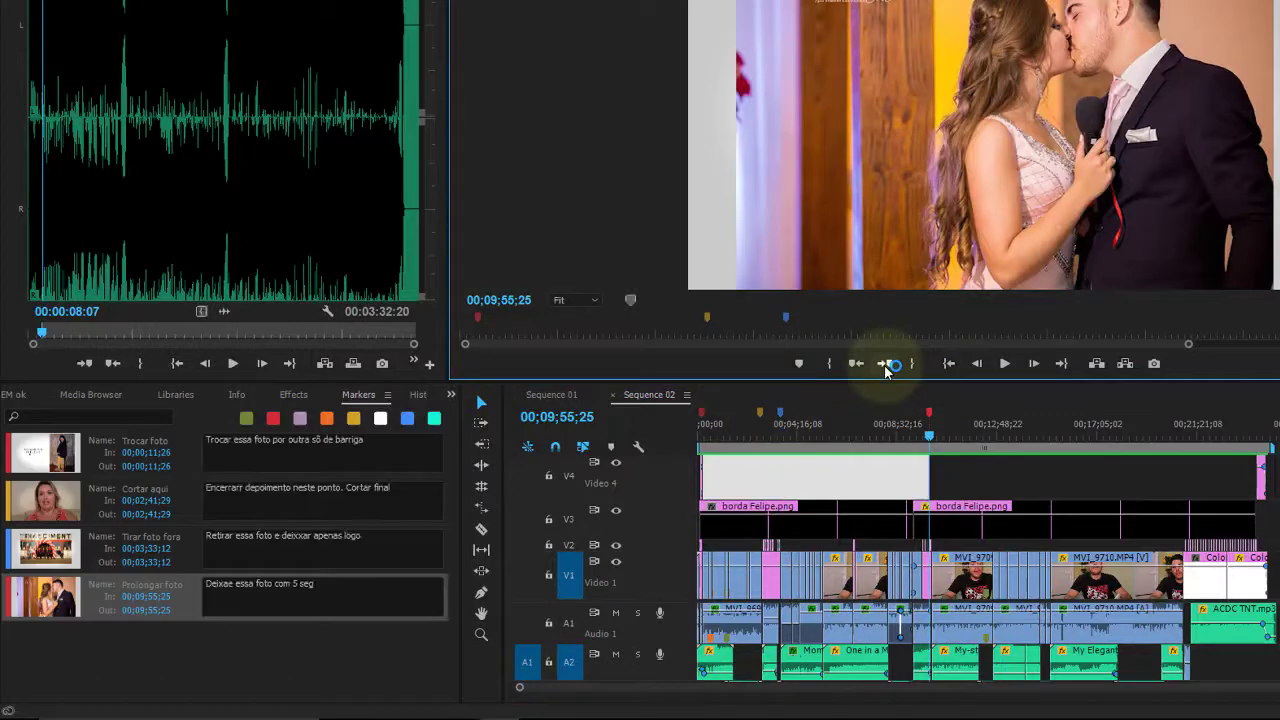
pyautogui.click(885, 364)
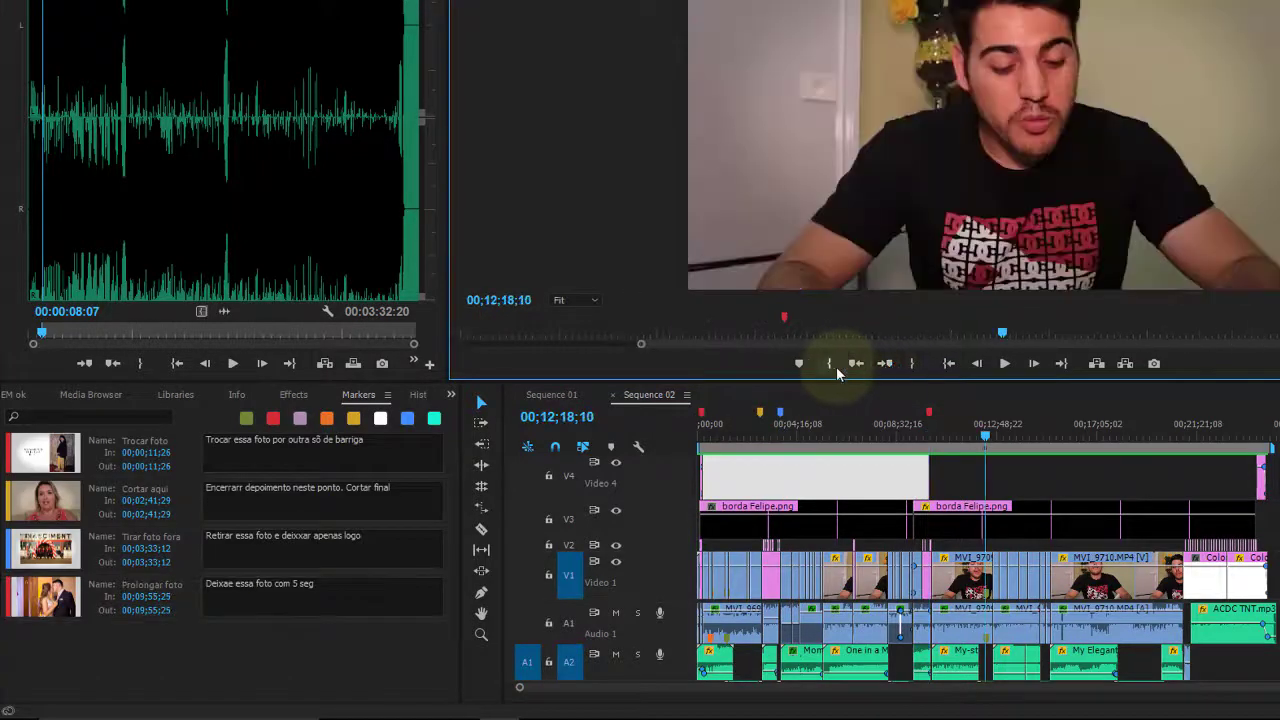
pyautogui.click(856, 363)
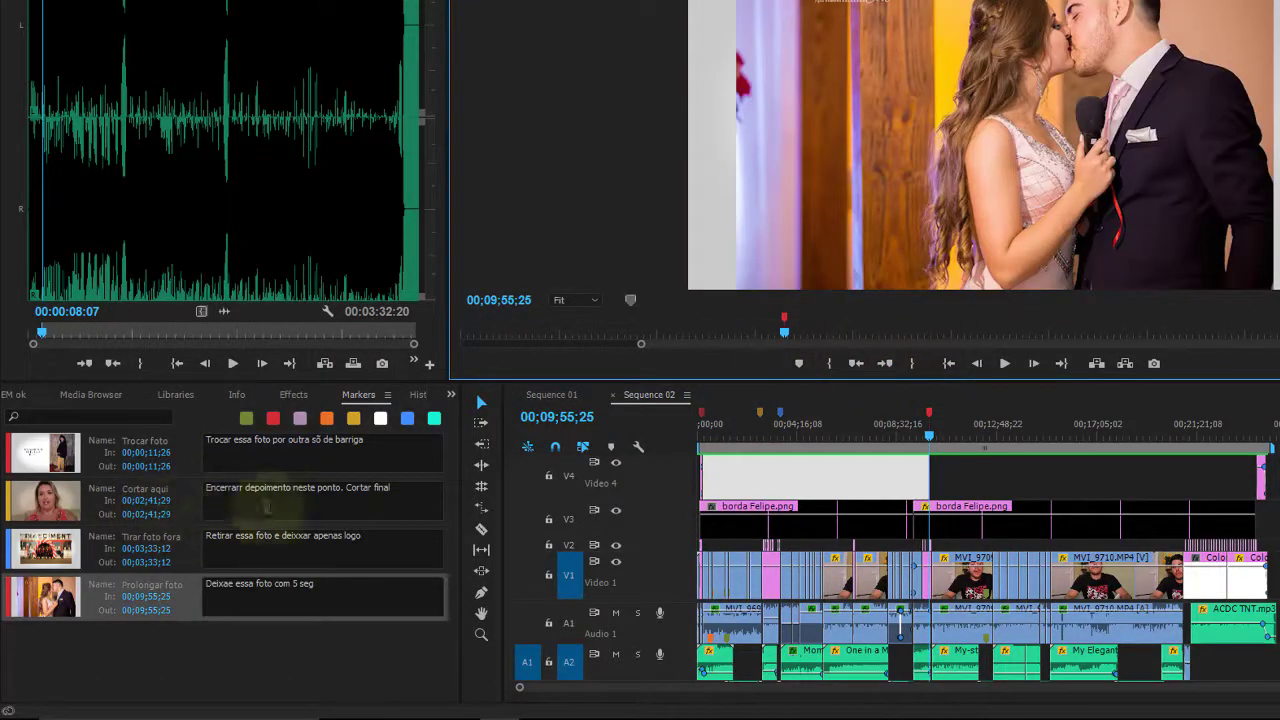
# Jump between Trocar foto, Cortar aqui, Tirar foto fora and Prolongar foto in the Markers list.
pyautogui.click(65, 458)
pyautogui.click(40, 505)
pyautogui.click(37, 553)
pyautogui.click(33, 603)
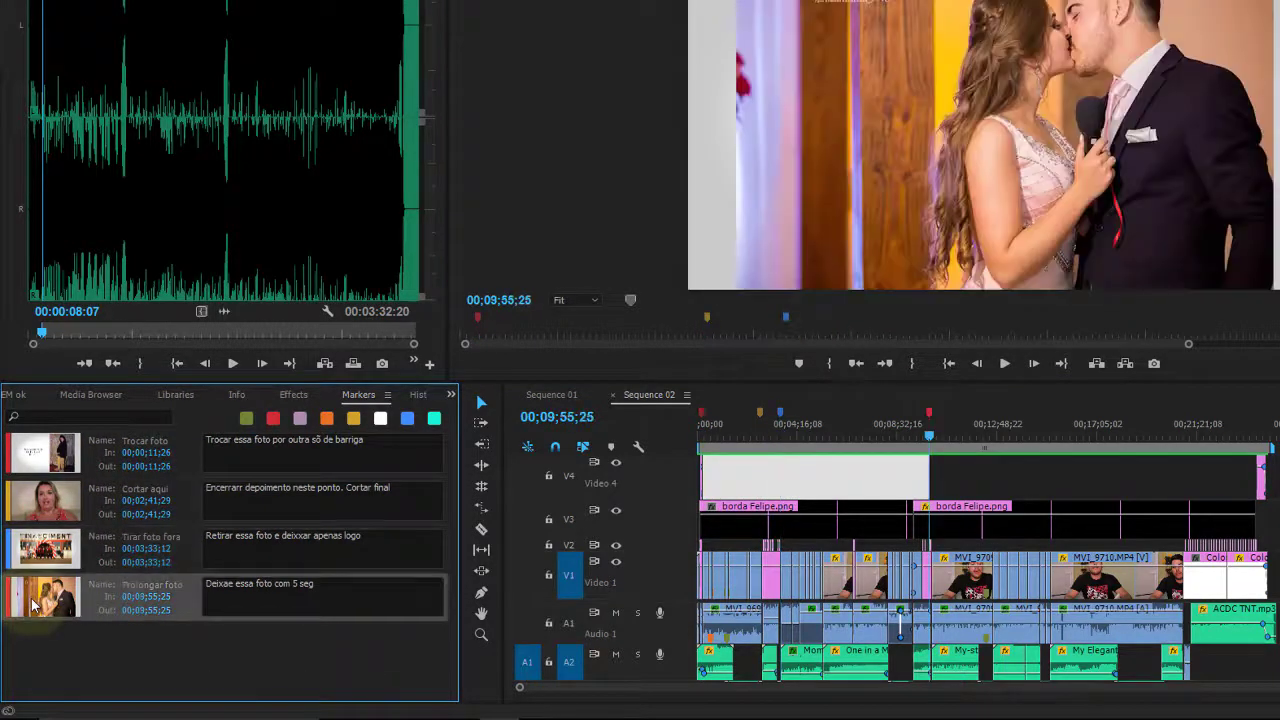
pyautogui.click(65, 452)
pyautogui.click(42, 510)
pyautogui.click(37, 550)
pyautogui.click(33, 600)
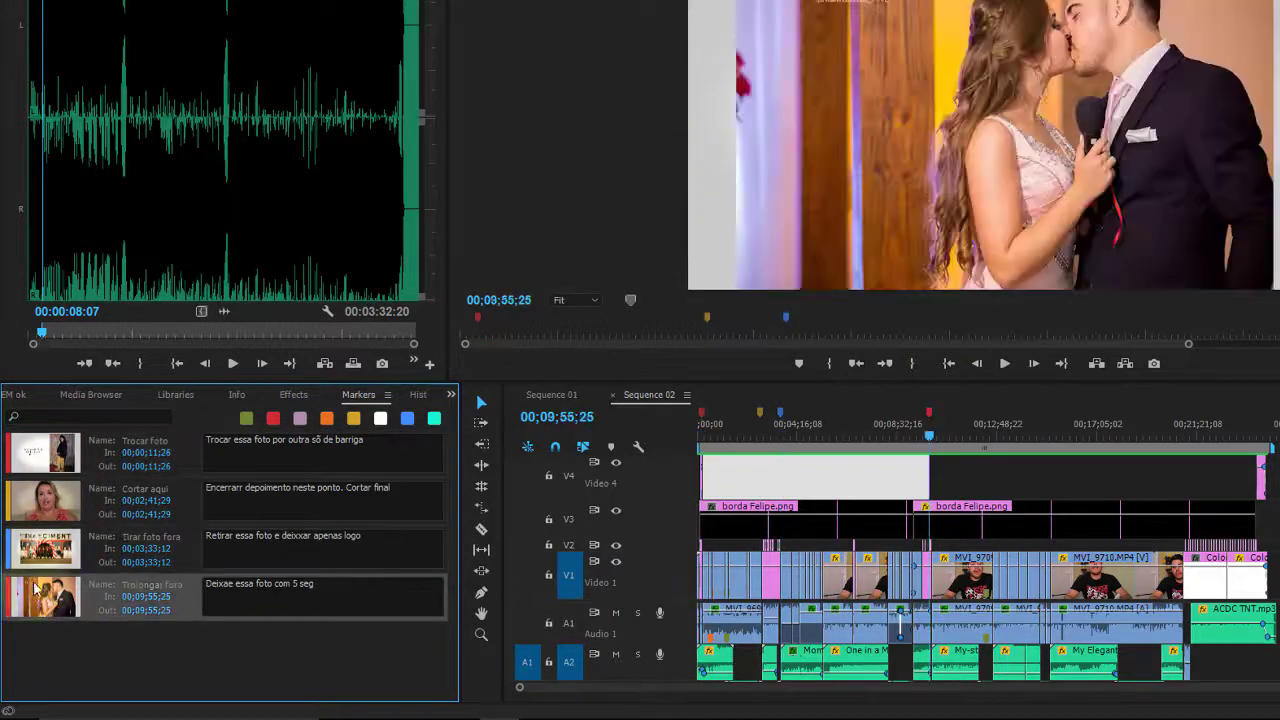
pyautogui.click(50, 455)
pyautogui.click(40, 505)
pyautogui.click(30, 558)
pyautogui.click(33, 600)
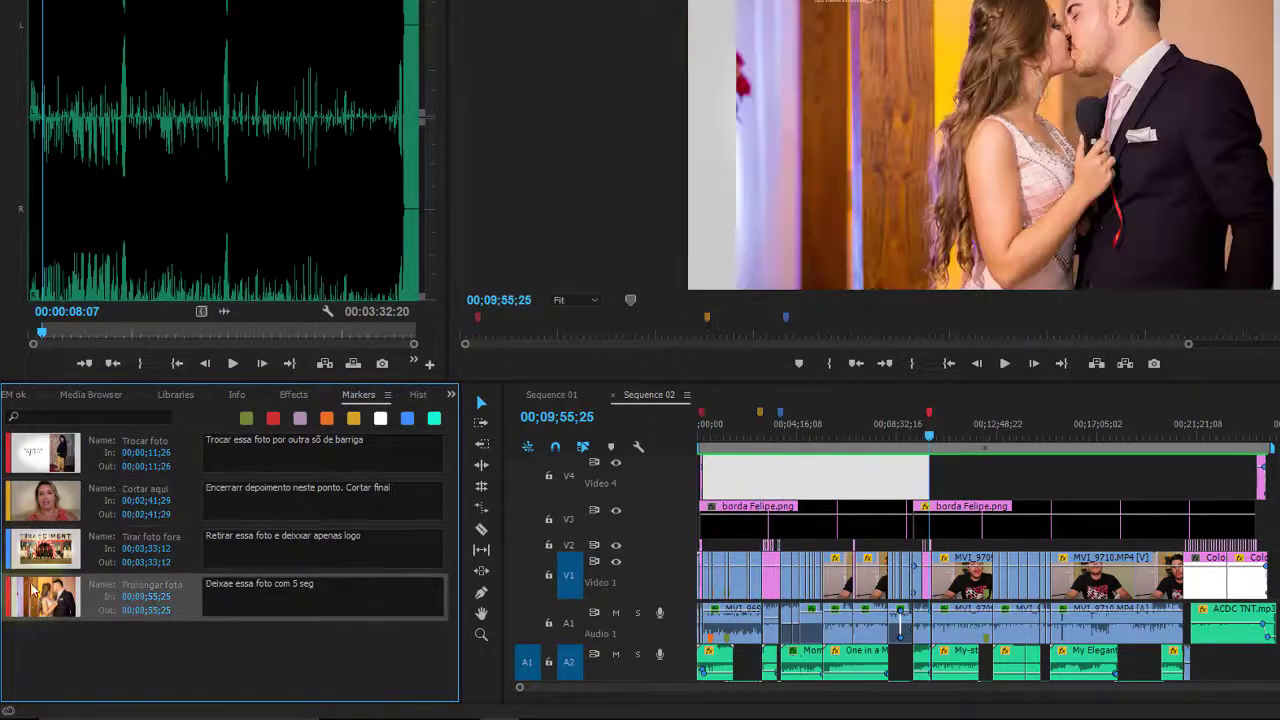
pyautogui.click(45, 505)
pyautogui.click(55, 452)
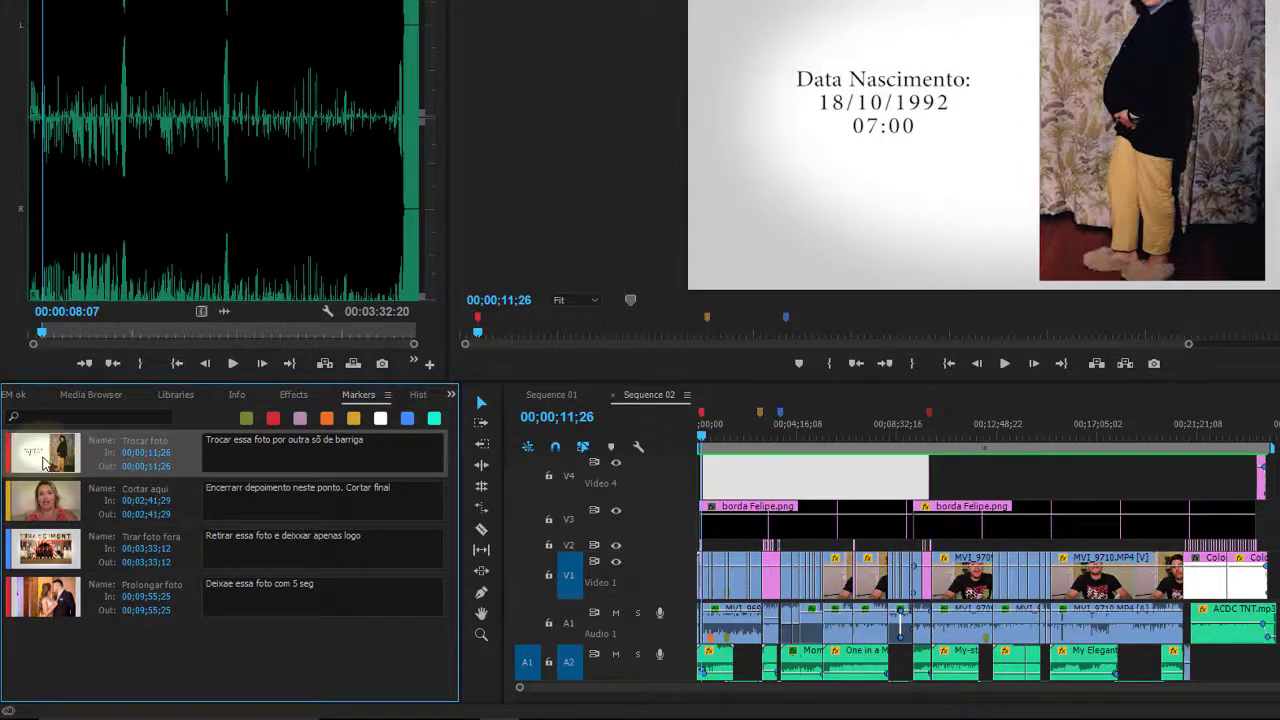
# Review the Trocar foto marker's settings, confirm, then reopen and close them.
pyautogui.doubleClick(45, 462)
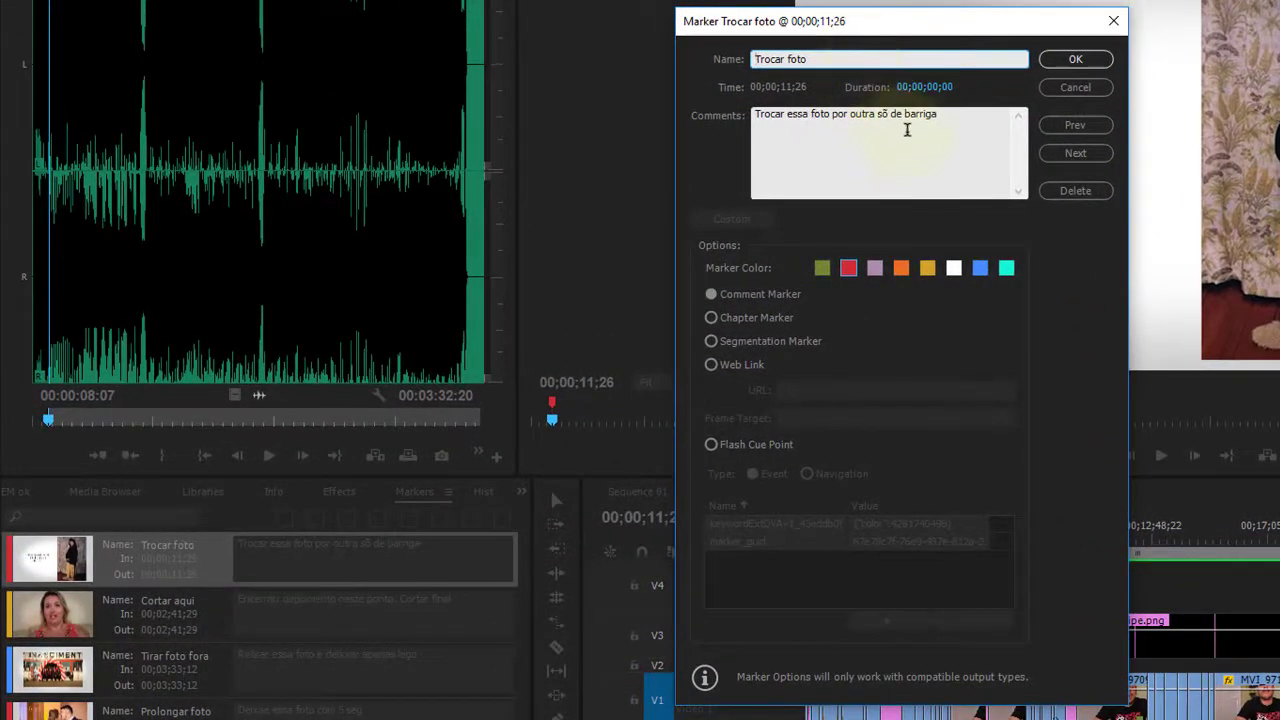
pyautogui.click(1075, 59)
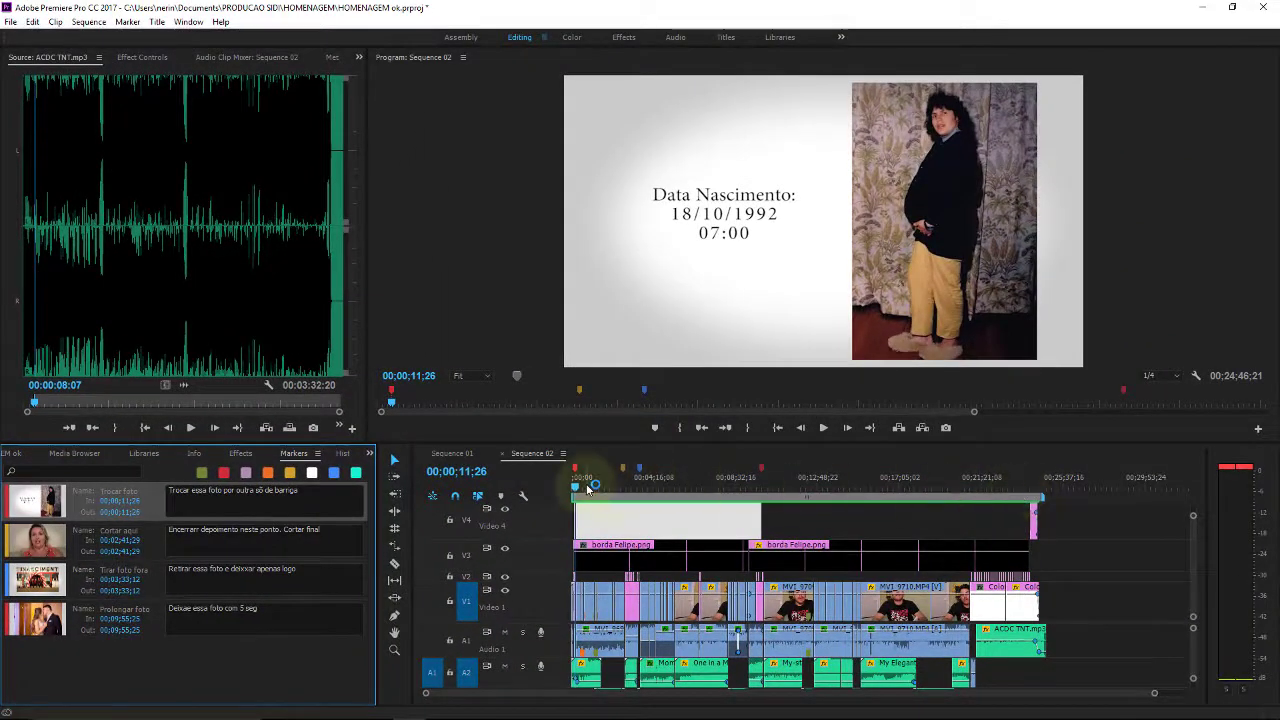
pyautogui.doubleClick(576, 470)
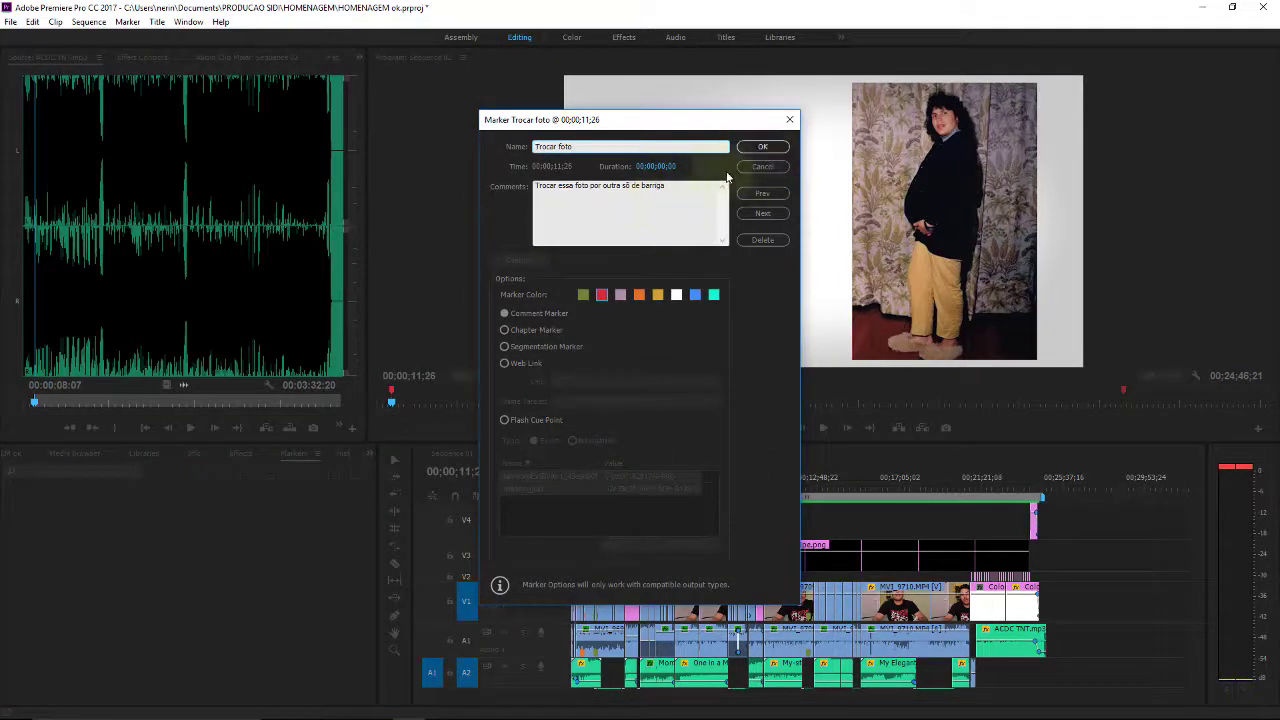
pyautogui.click(762, 147)
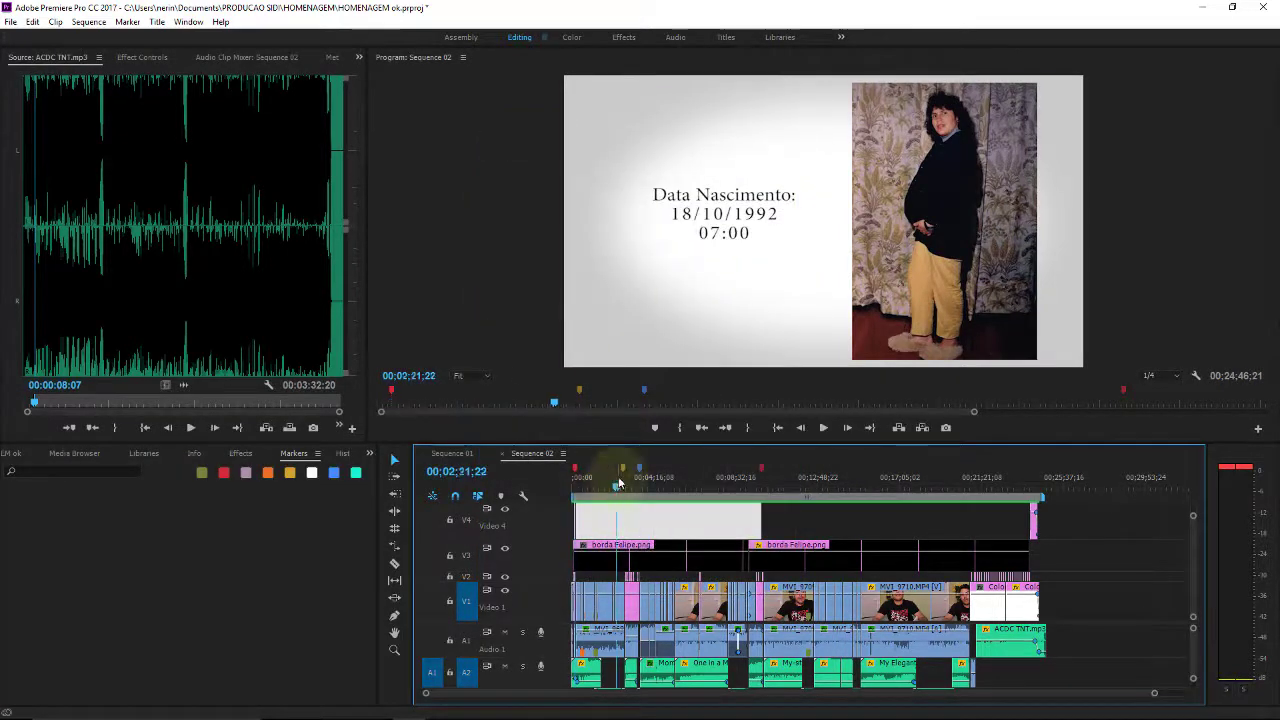
# Jump between the sequence markers and nudge the Trocar foto marker to 11;25.
pyautogui.click(616, 478)
pyautogui.click(639, 470)
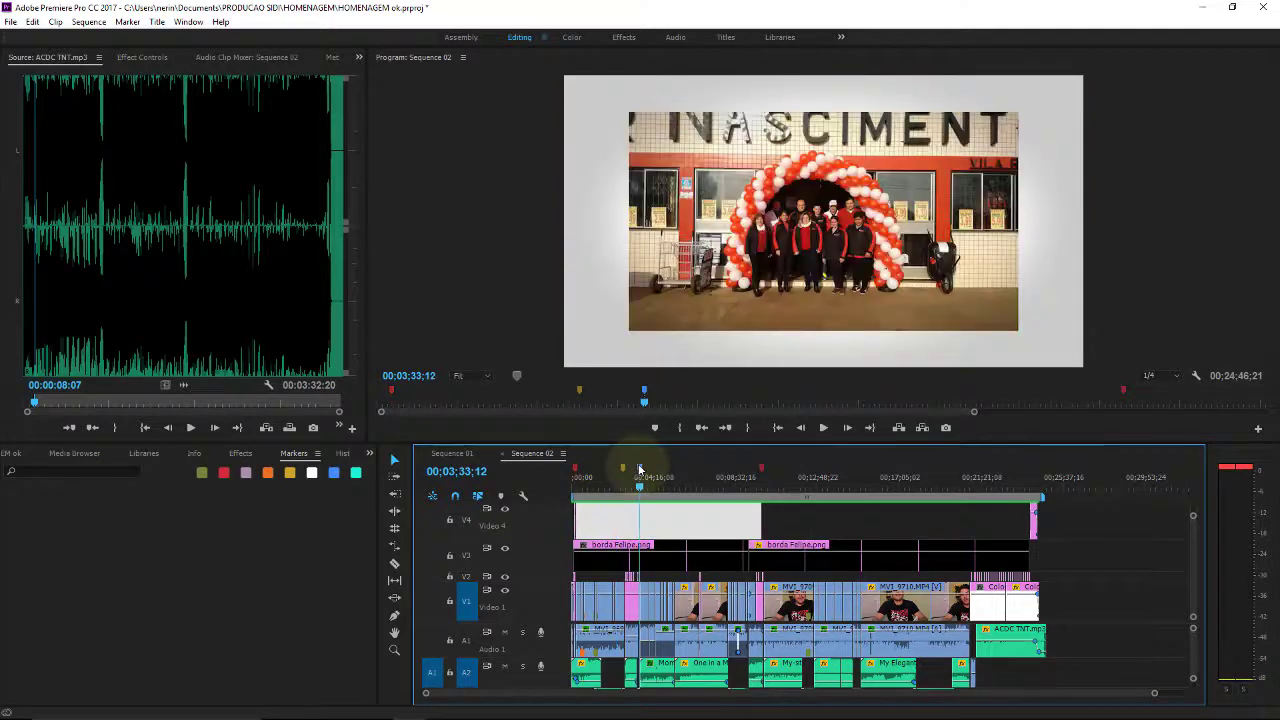
pyautogui.click(725, 427)
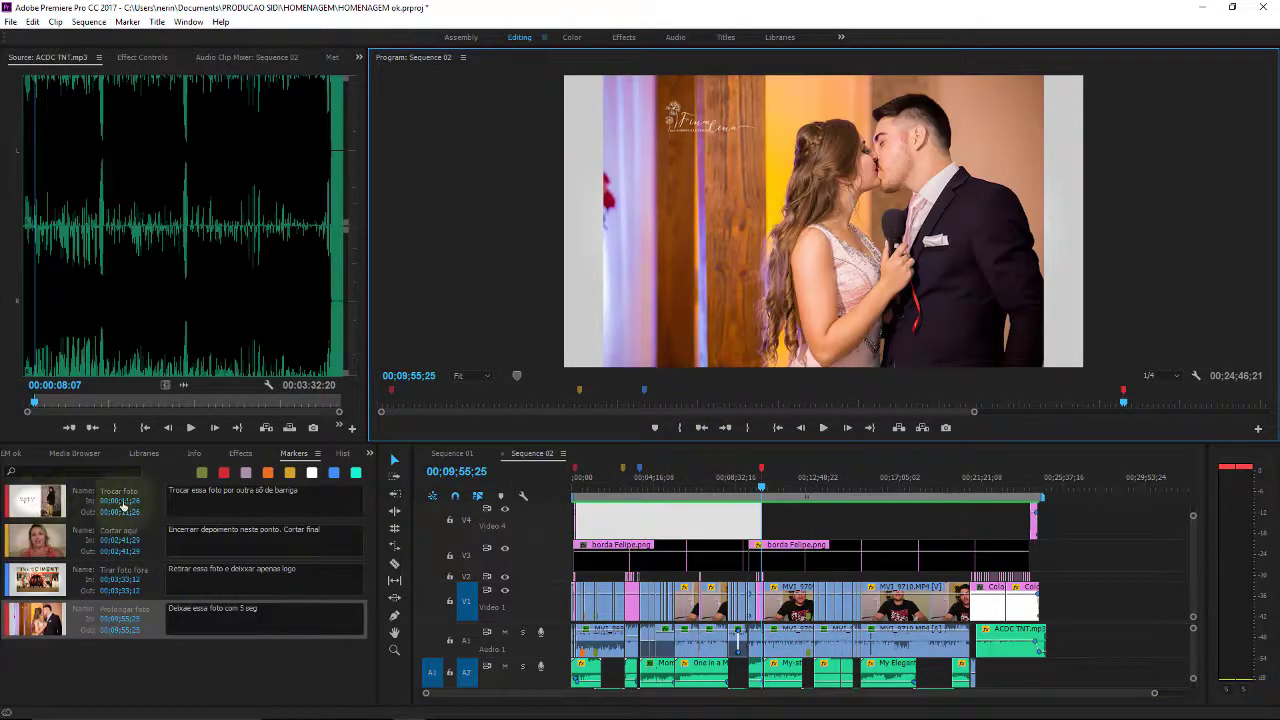
pyautogui.moveTo(145, 511); pyautogui.dragTo(140, 512)
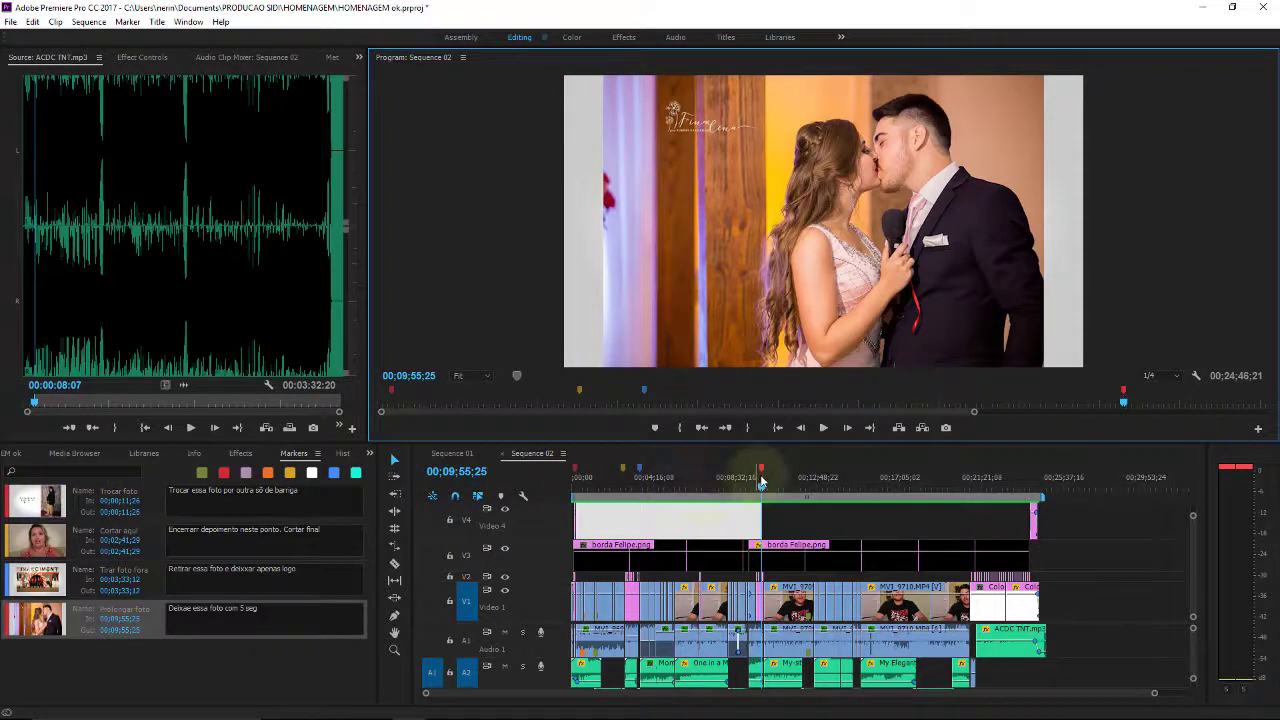
pyautogui.click(700, 428)
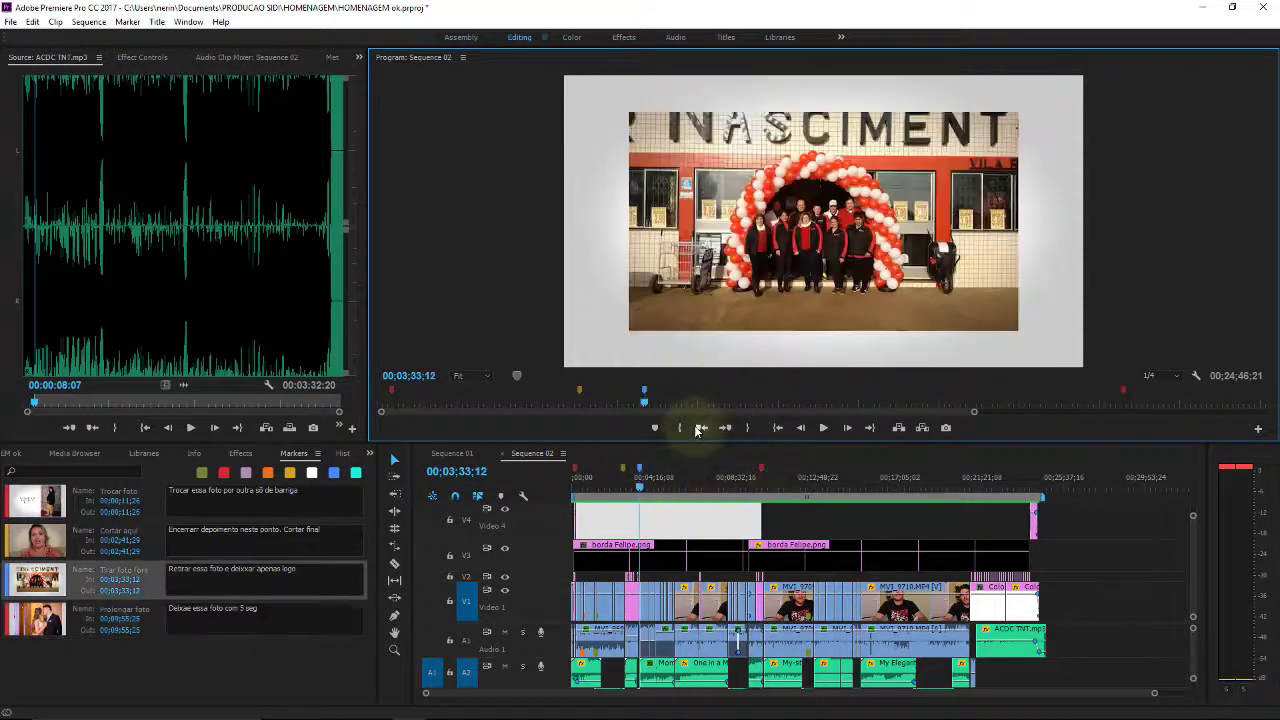
pyautogui.click(641, 490)
# Scrub to about 03;32;08, review the Tirar foto fora marker, and select the V2 photo clip.
pyautogui.press('=')
pyautogui.press('=')
pyautogui.press('=')
pyautogui.press('=')
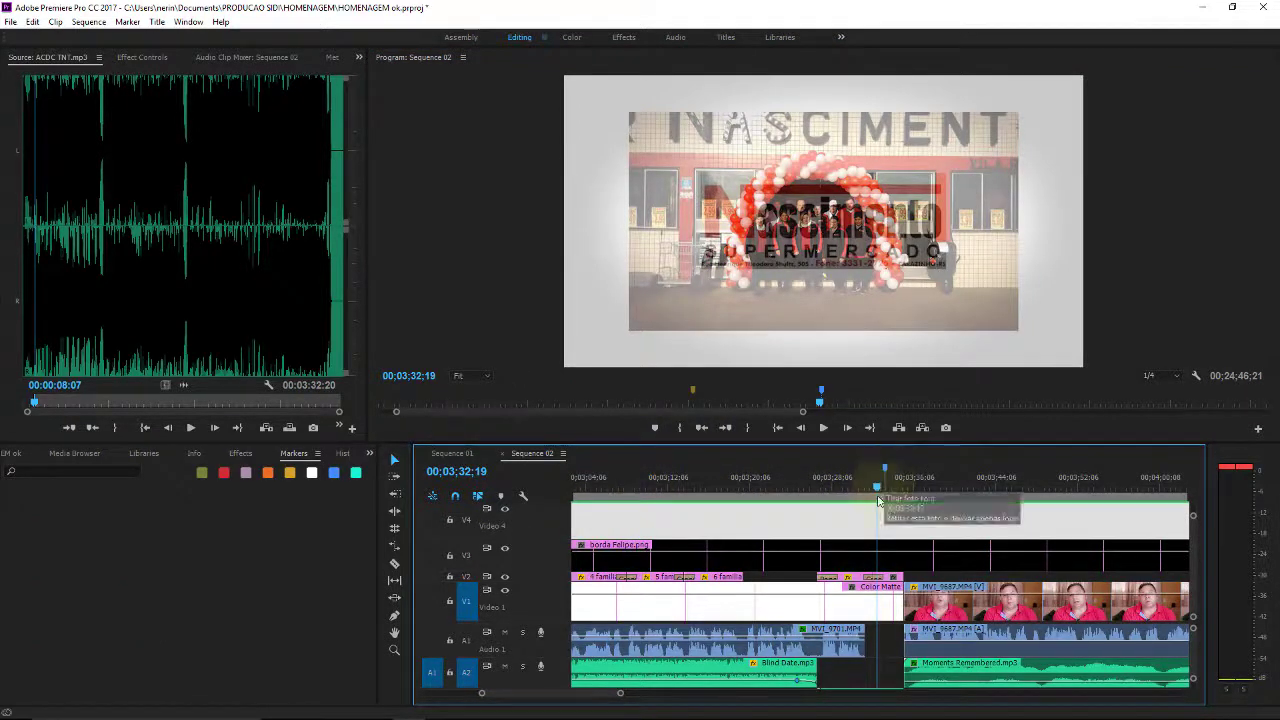
pyautogui.hotkey('ctrl', 'z')
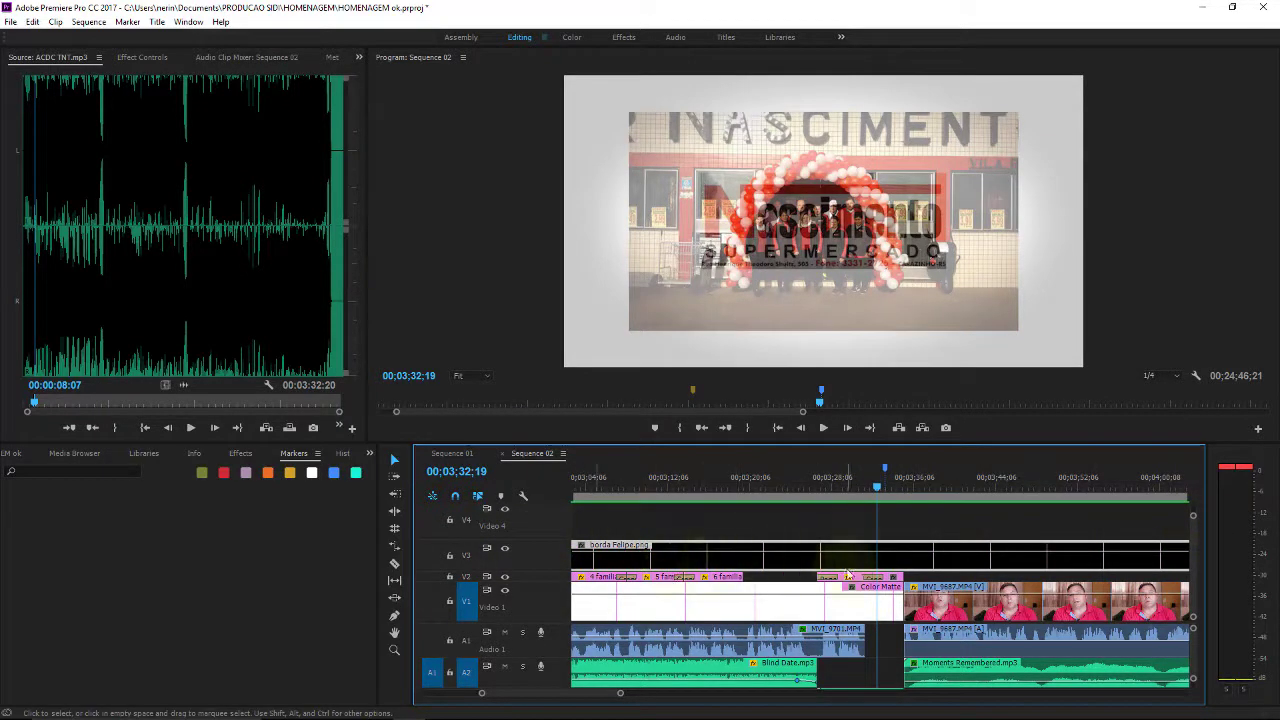
pyautogui.moveTo(873, 496); pyautogui.dragTo(874, 493)
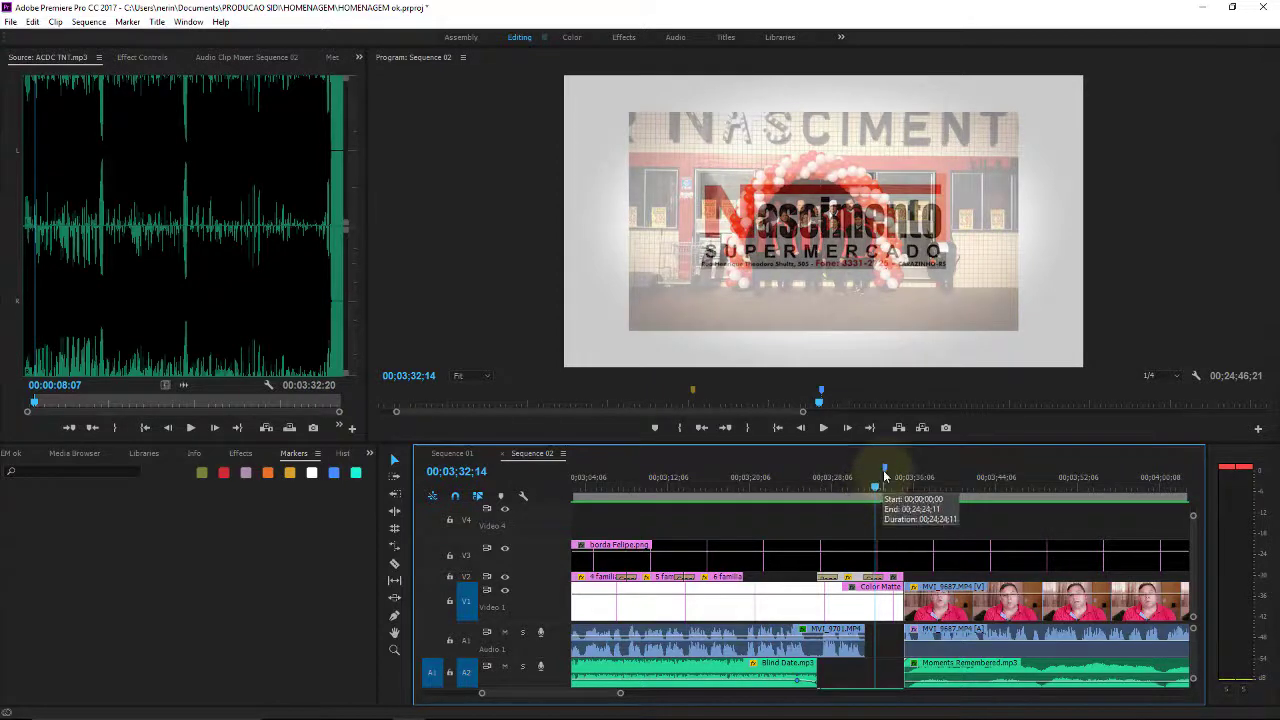
pyautogui.doubleClick(886, 469)
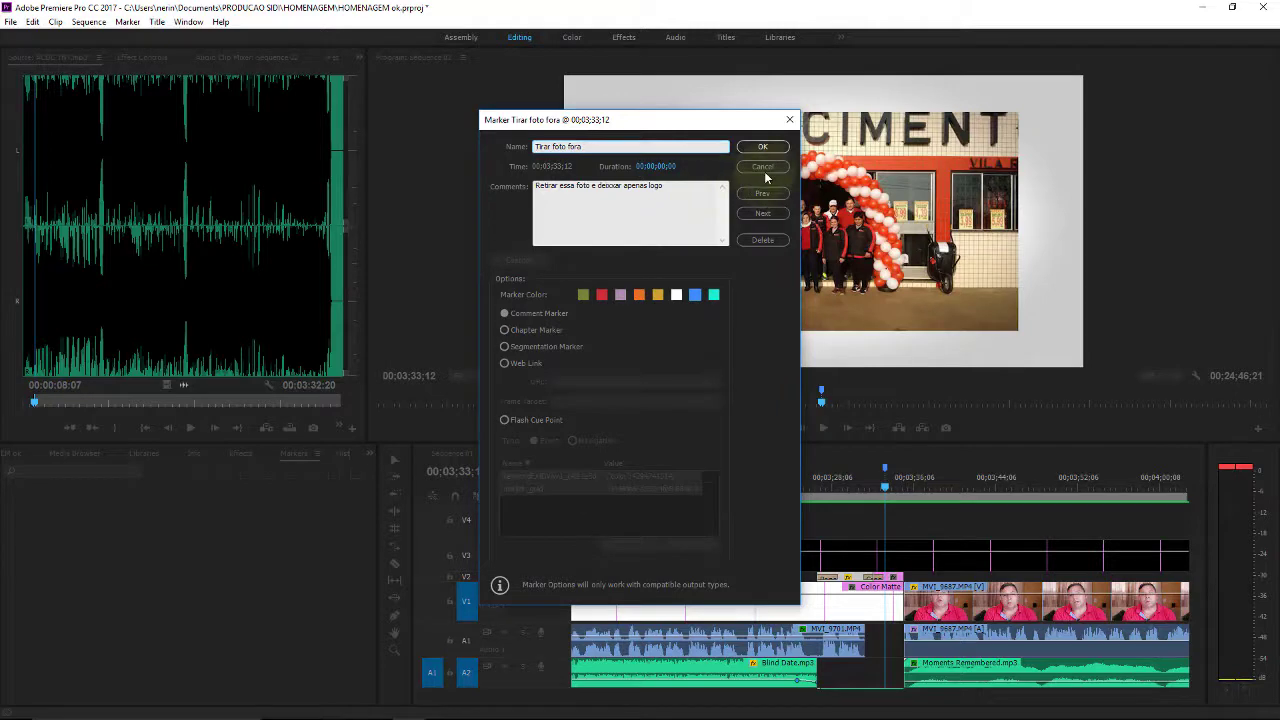
pyautogui.click(763, 168)
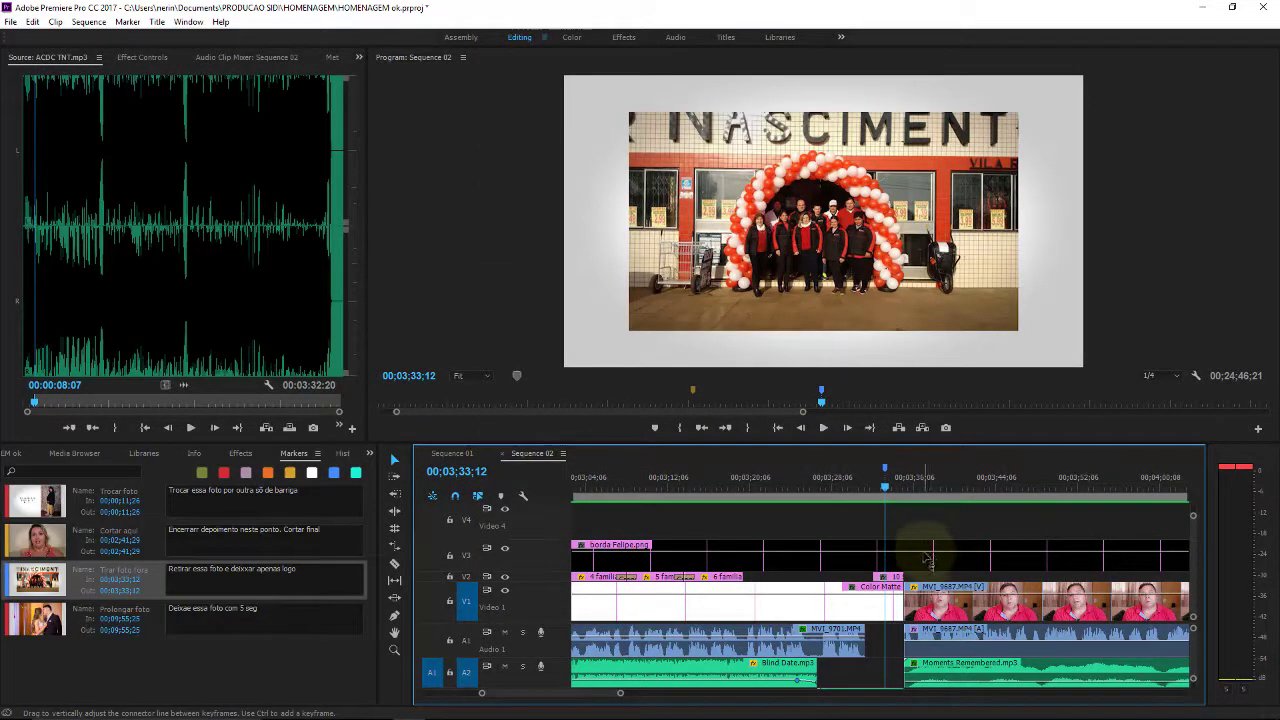
pyautogui.click(899, 579)
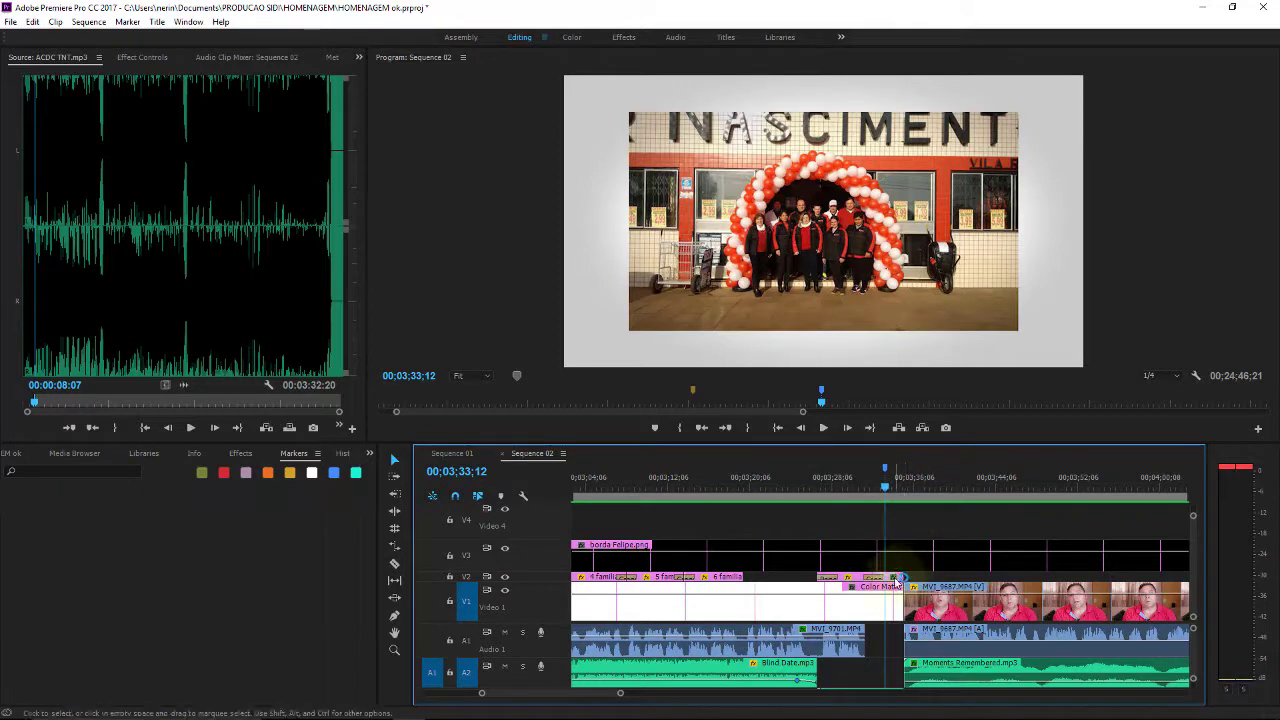
# Trim the V2 photo clip's end before the playhead and zoom the timeline out.
pyautogui.moveTo(900, 578)
pyautogui.mouseDown()
pyautogui.moveTo(877, 576)
pyautogui.moveTo(903, 576)
pyautogui.mouseUp()
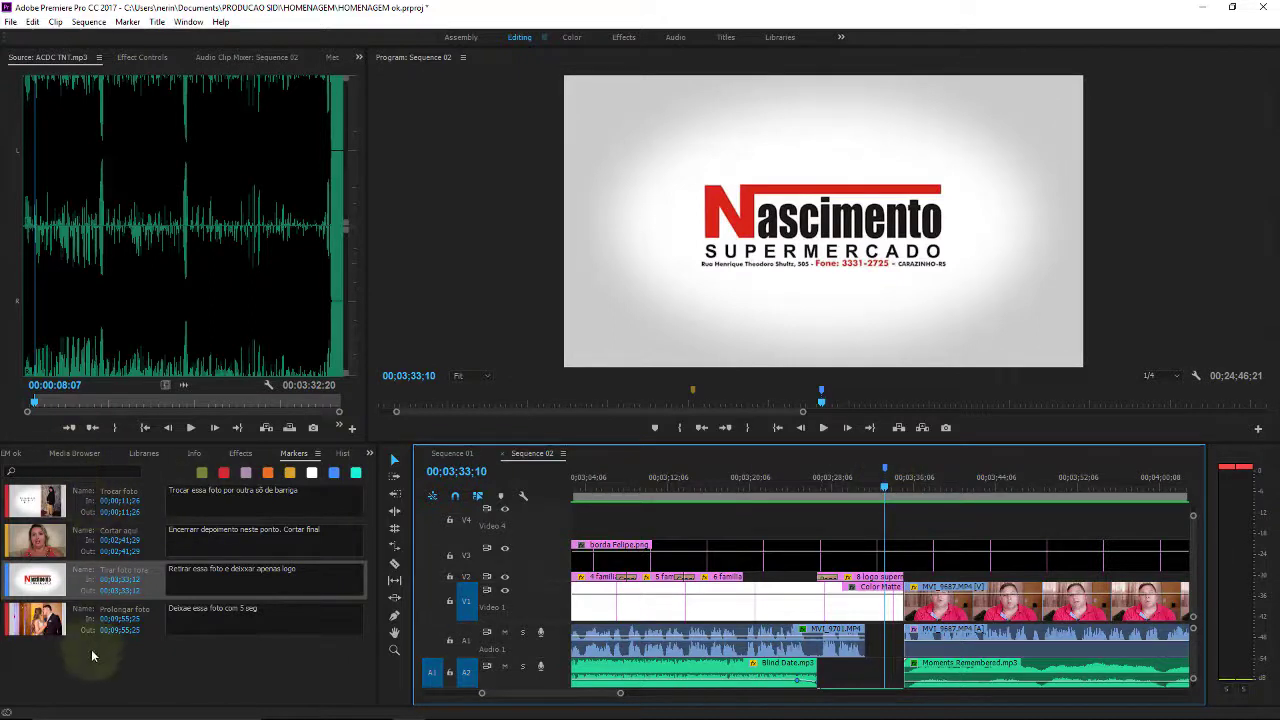
pyautogui.click(866, 490)
pyautogui.scroll(-5, 866, 483)
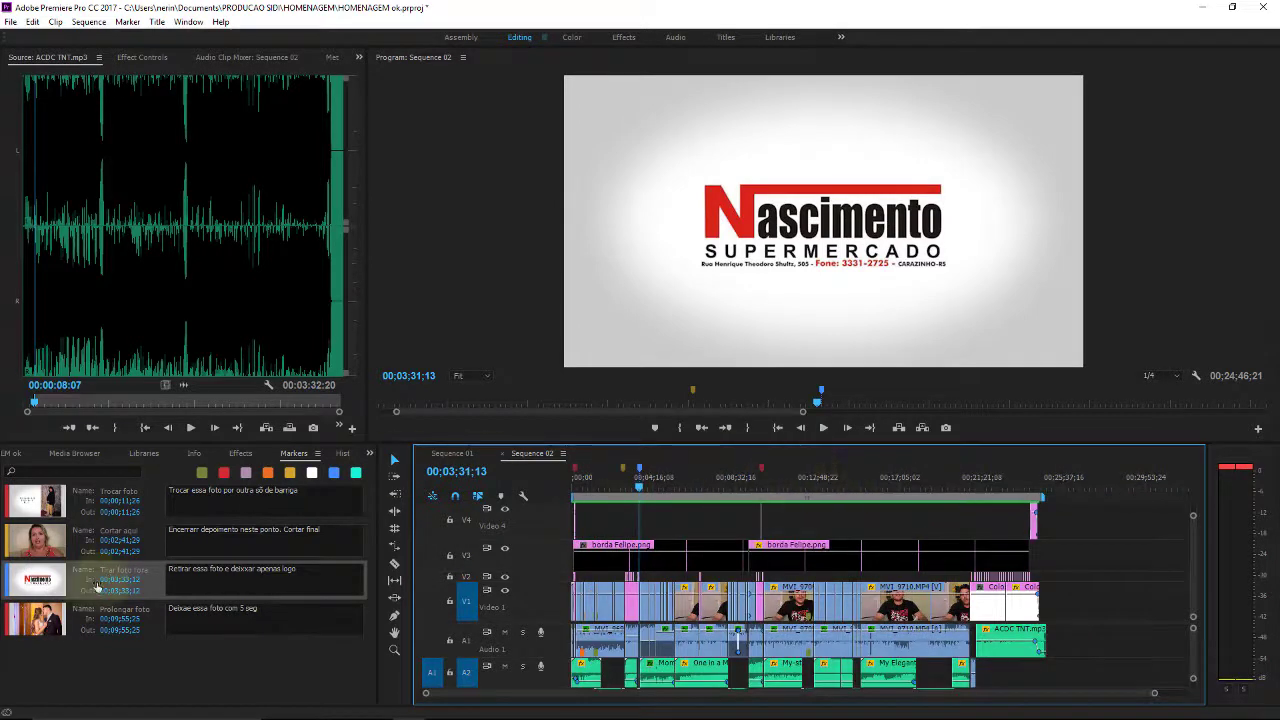
# Delete the Prolongar foto, Tirar foto fora, Cortar aqui and Trocar foto markers.
pyautogui.doubleClick(52, 619)
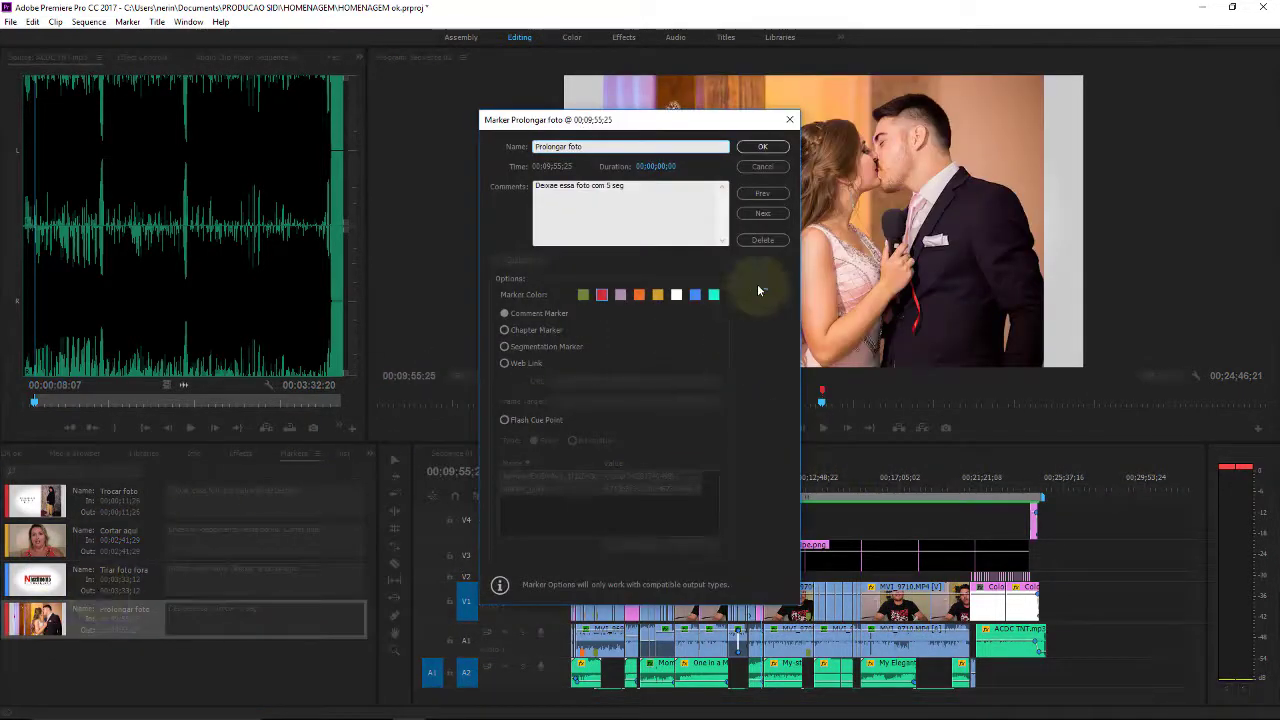
pyautogui.click(762, 241)
pyautogui.doubleClick(45, 578)
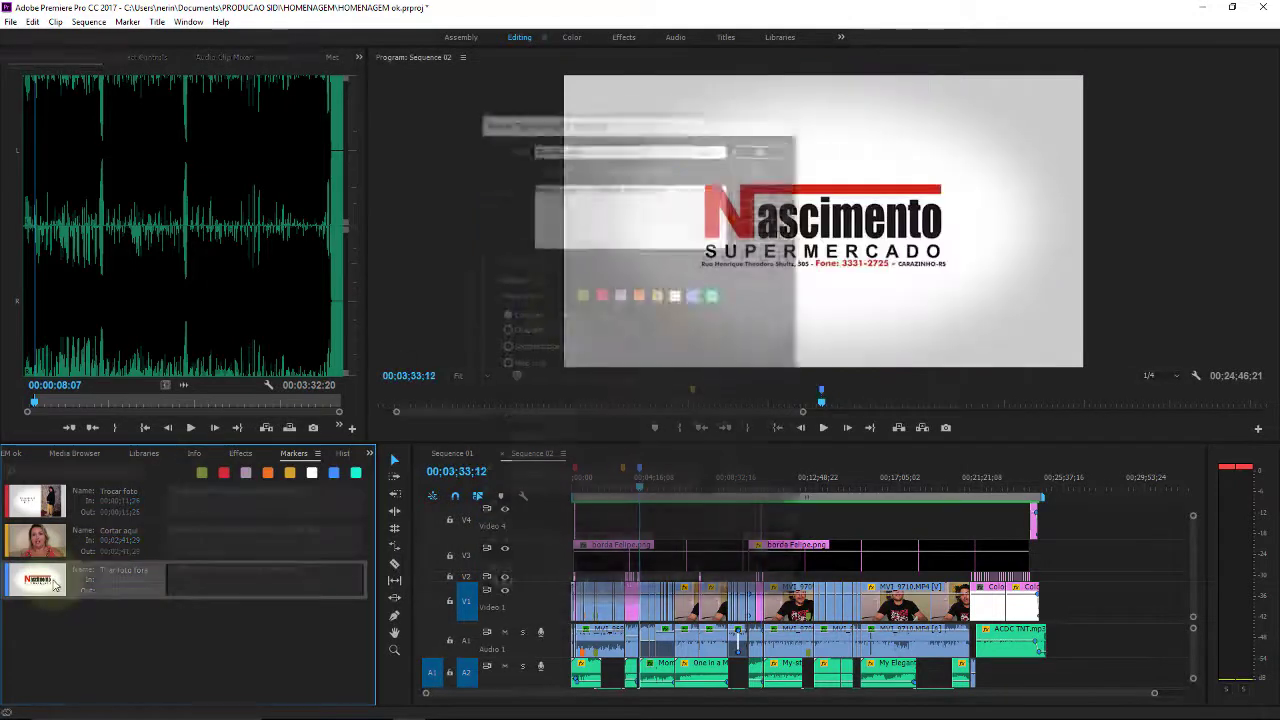
pyautogui.click(760, 240)
pyautogui.doubleClick(38, 540)
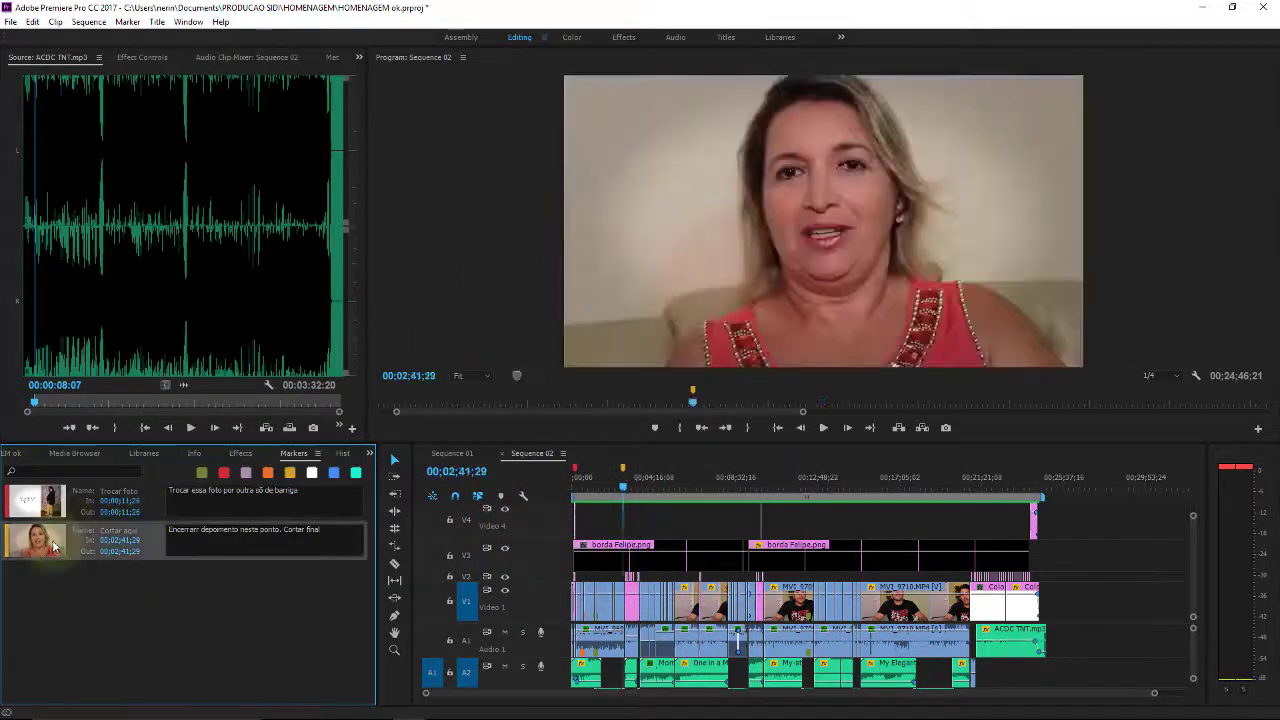
pyautogui.click(762, 241)
pyautogui.doubleClick(38, 500)
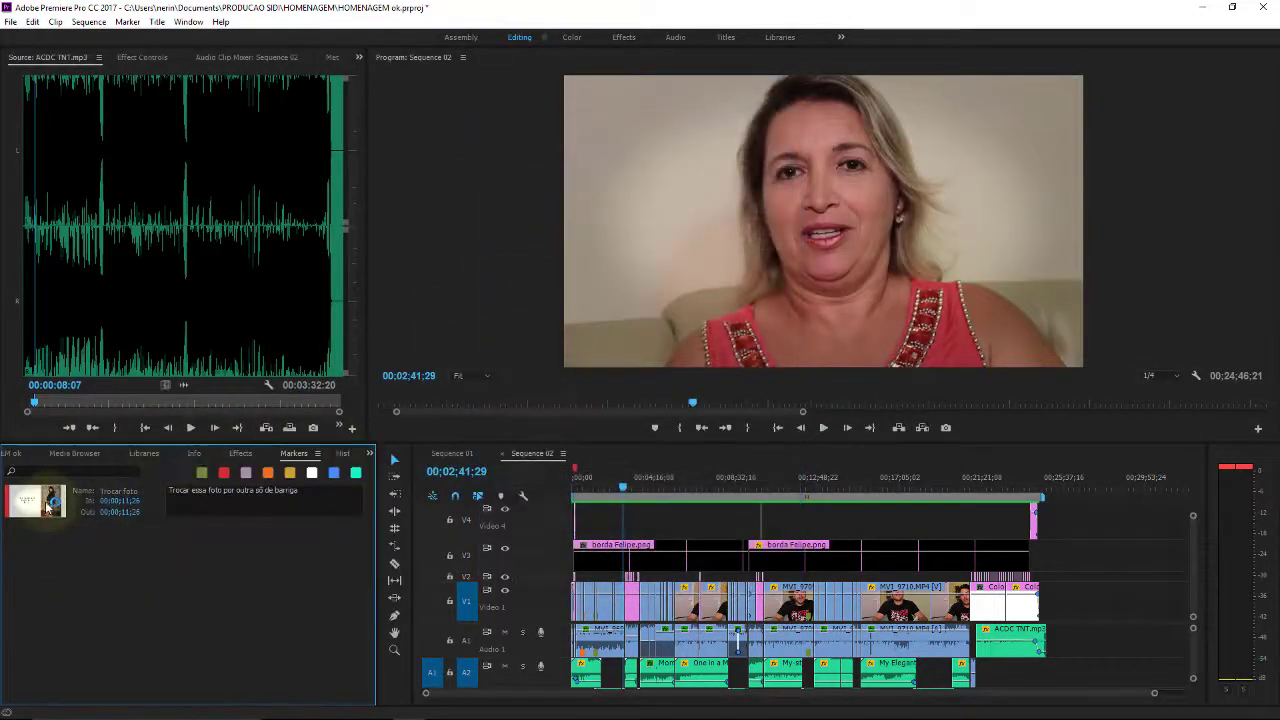
pyautogui.click(762, 241)
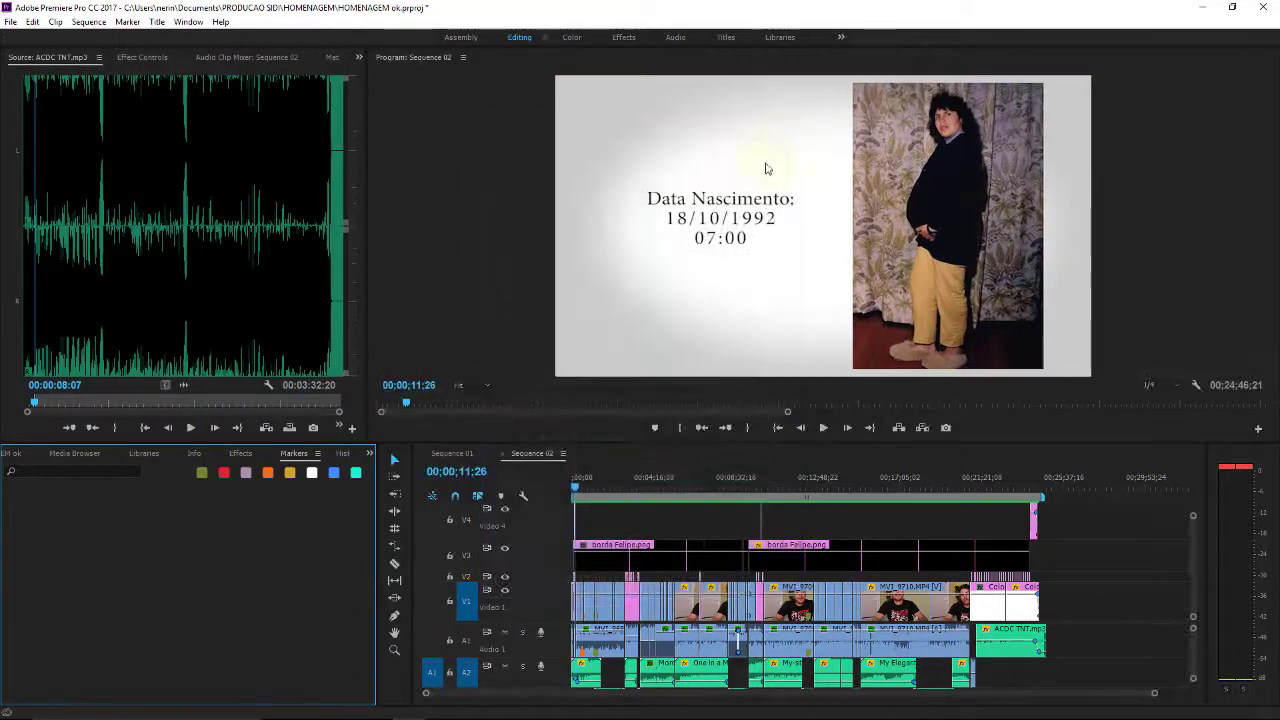
# Return Sequence 02 to 00;00;00;00 and bring up the project's media bin.
pyautogui.press('Home')
pyautogui.click(533, 452)
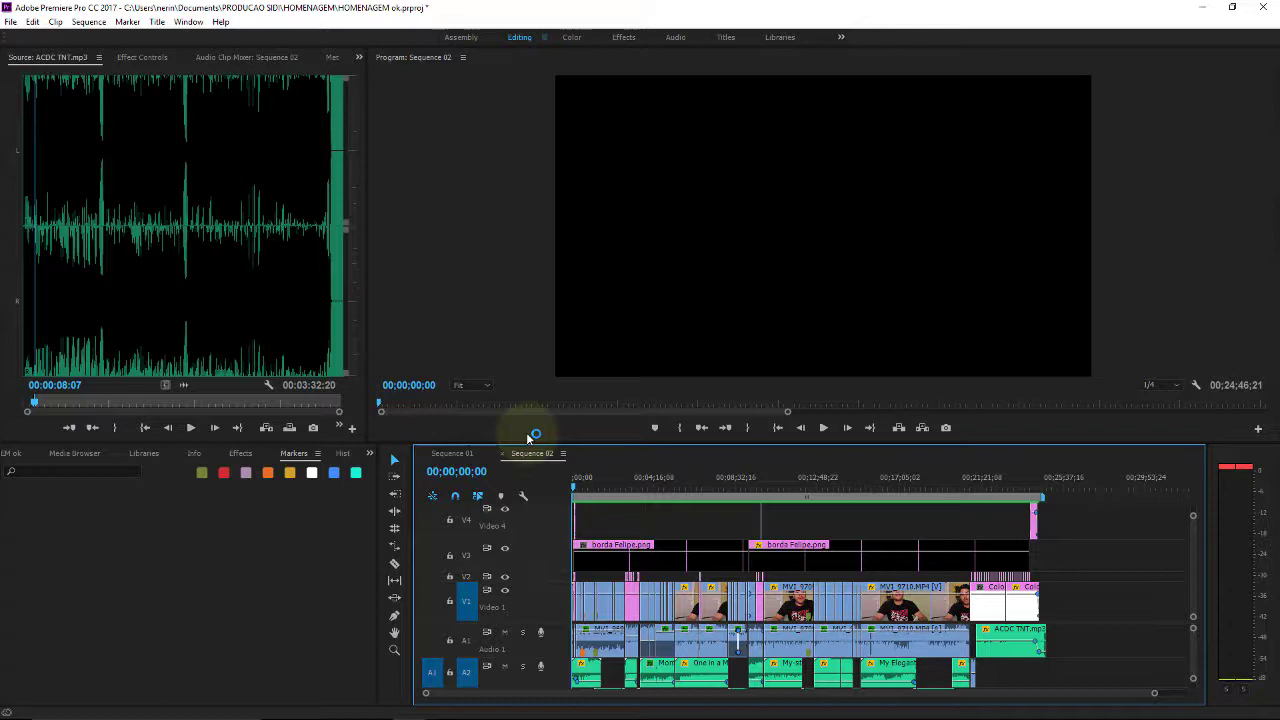
pyautogui.click(270, 525)
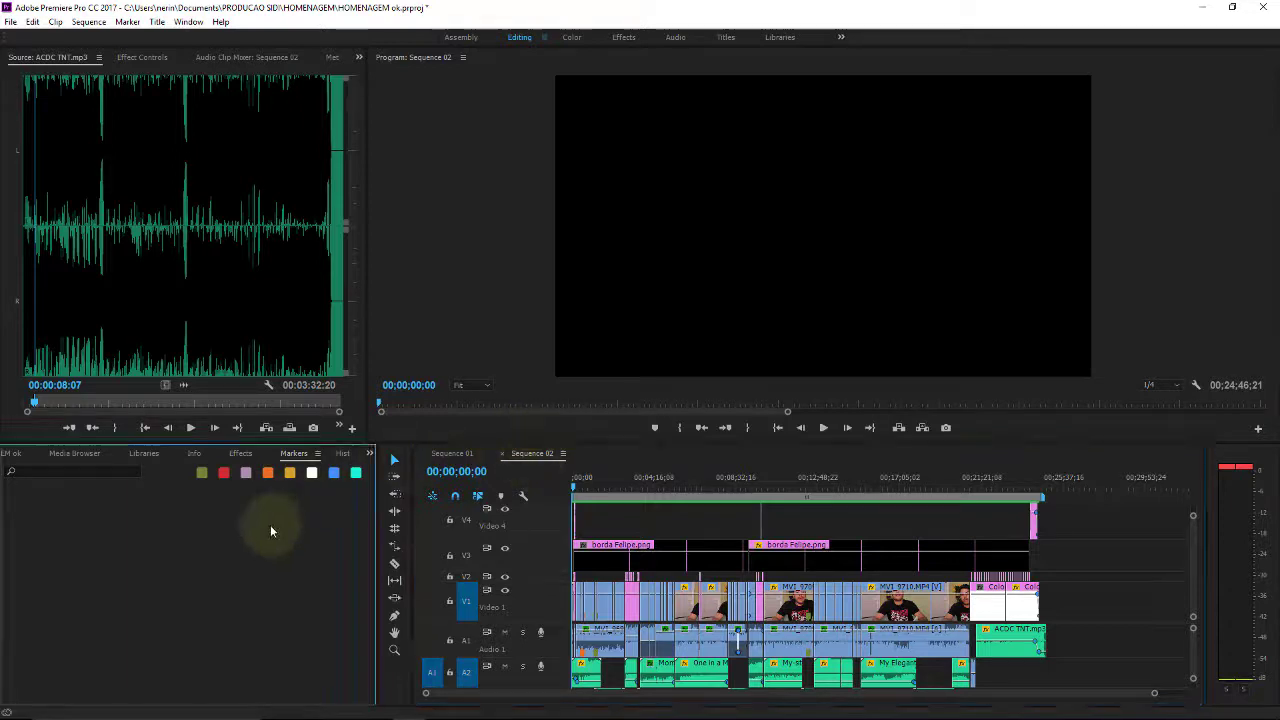
pyautogui.click(184, 311)
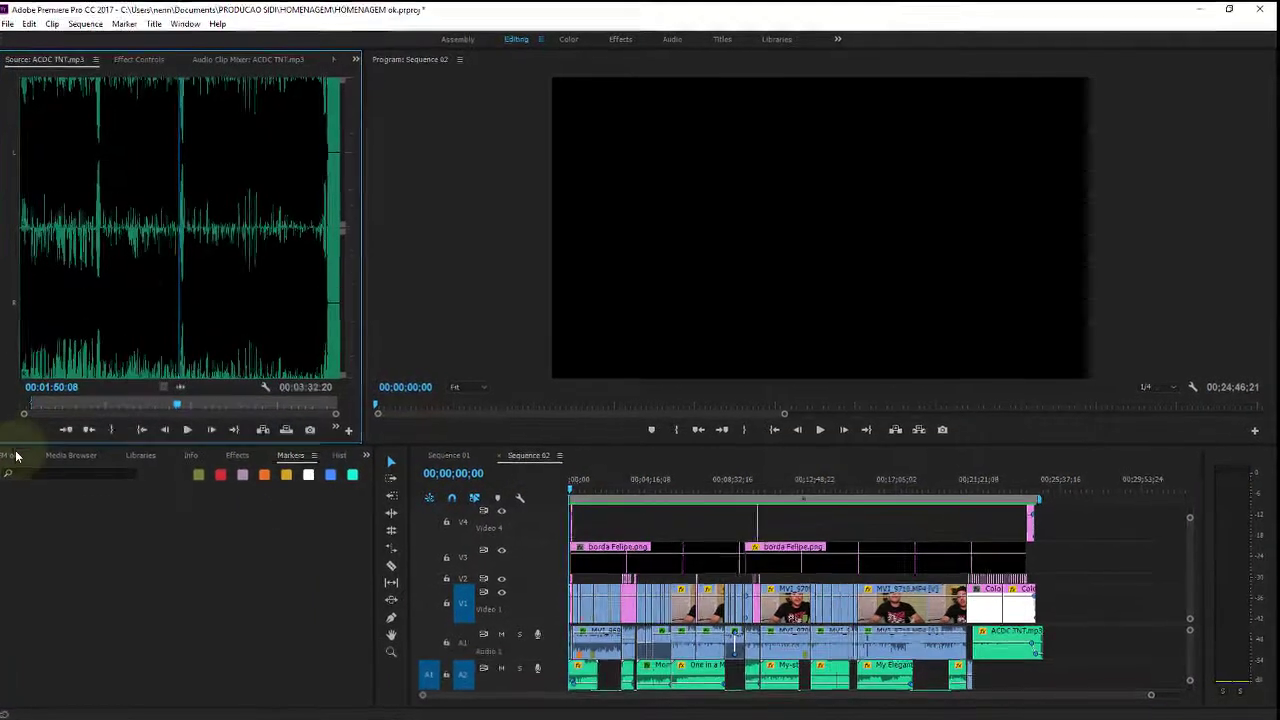
# Set an In point at 00:01:53:03 and Out at 00:02:37:08 on ACDC TNT.mp3.
pyautogui.click(17, 456)
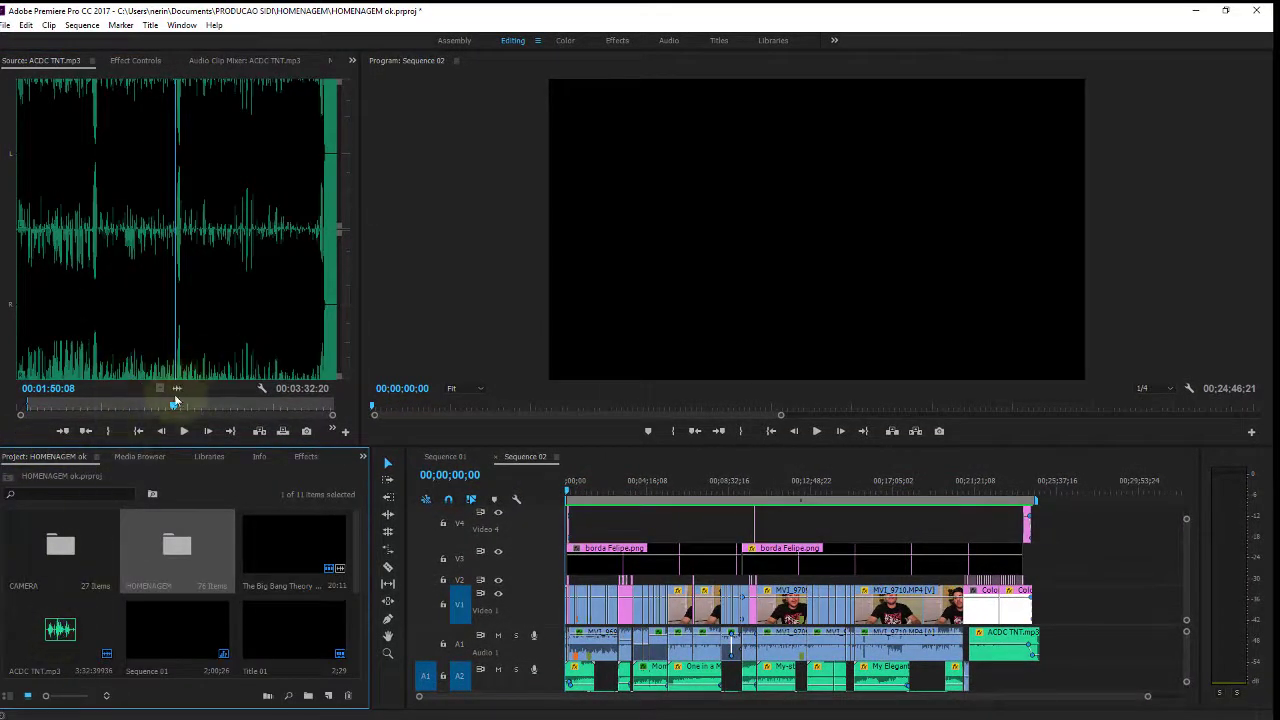
pyautogui.moveTo(169, 411); pyautogui.dragTo(55, 407)
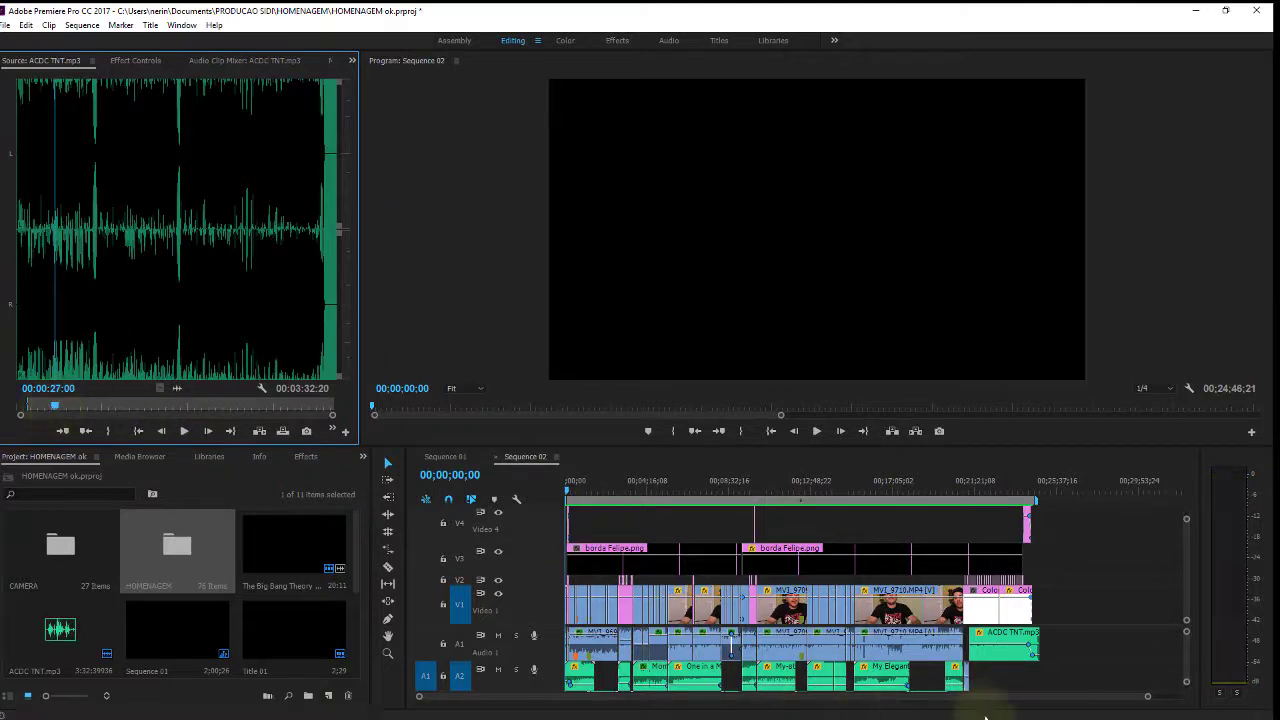
pyautogui.moveTo(55, 410); pyautogui.dragTo(28, 407)
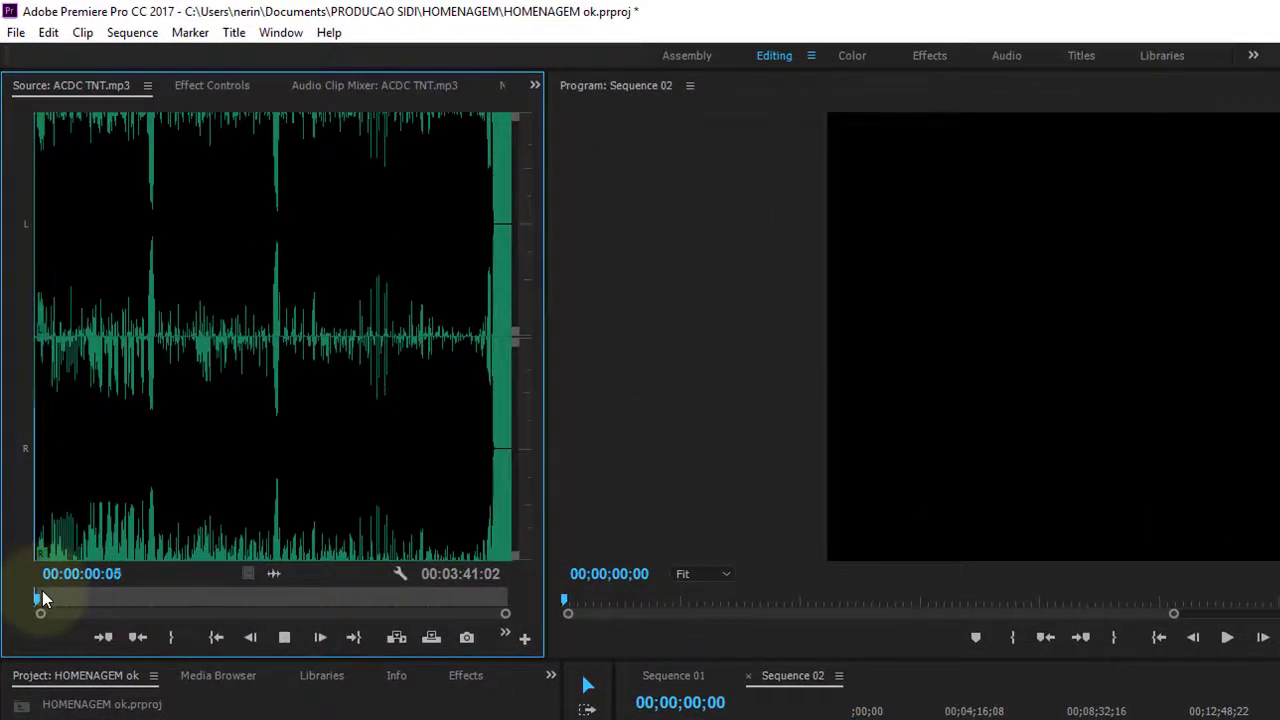
pyautogui.moveTo(42, 595); pyautogui.dragTo(90, 598)
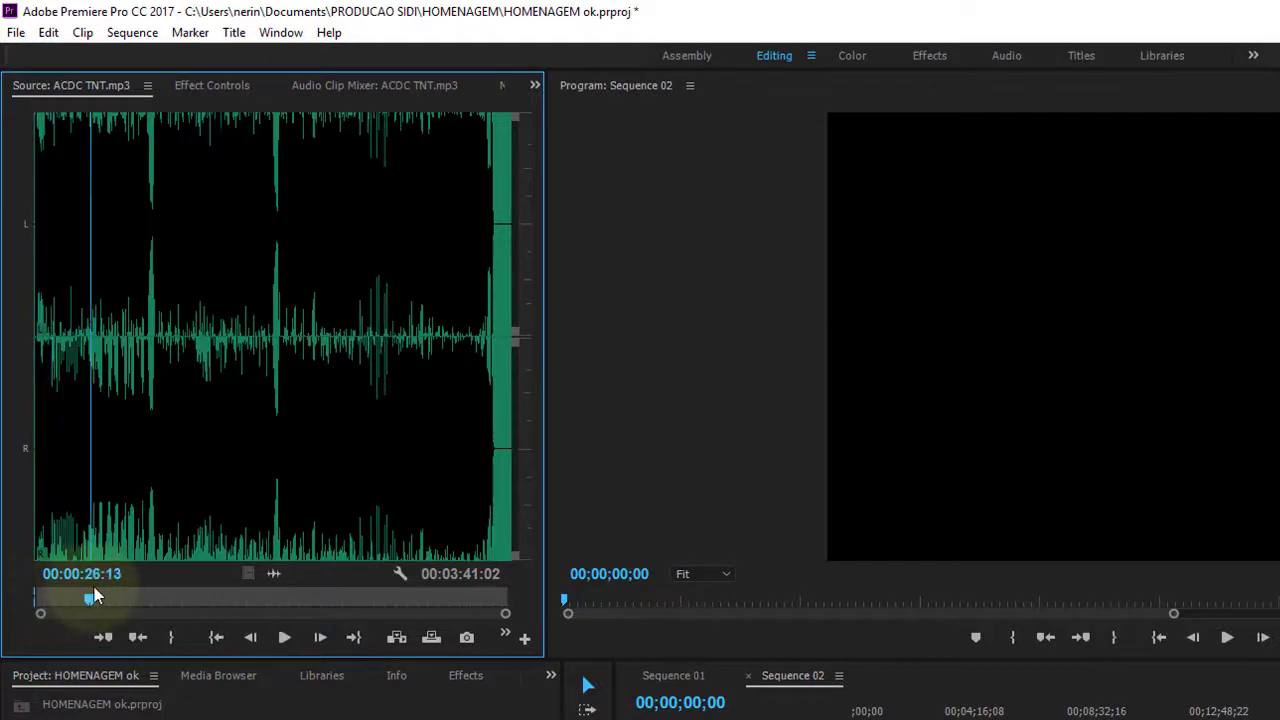
pyautogui.press('o')
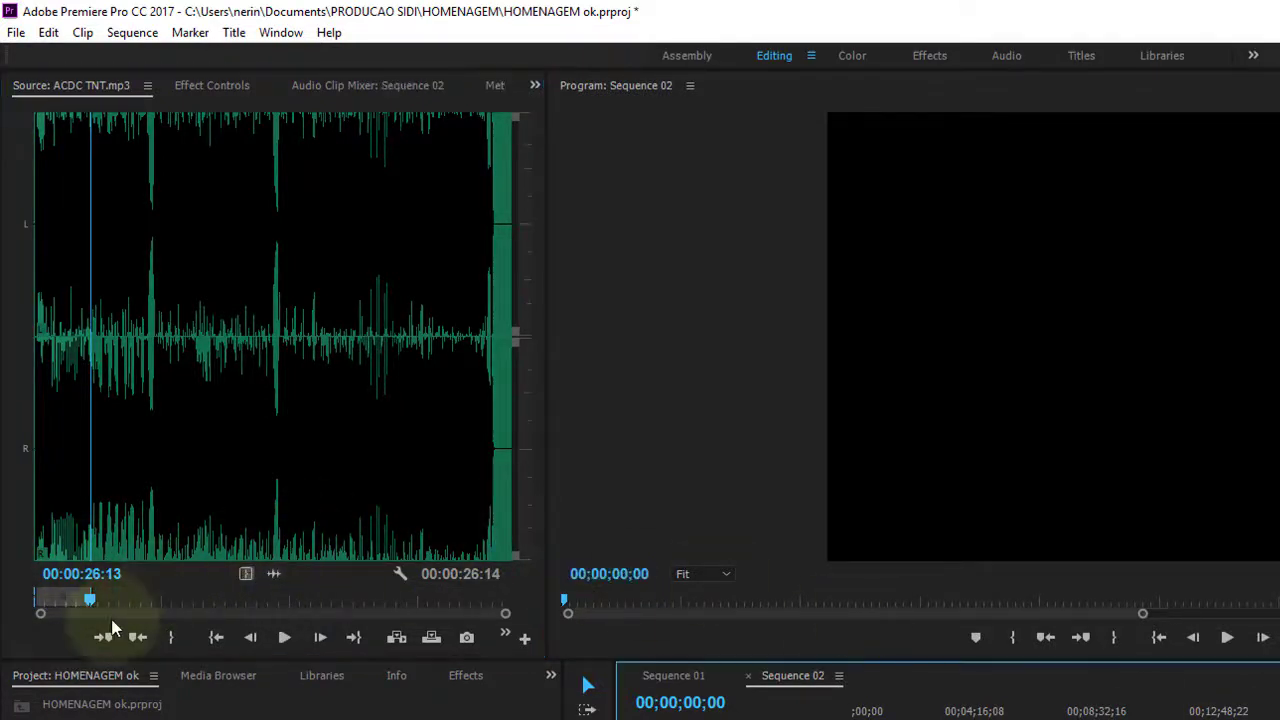
pyautogui.moveTo(90, 598); pyautogui.dragTo(270, 598)
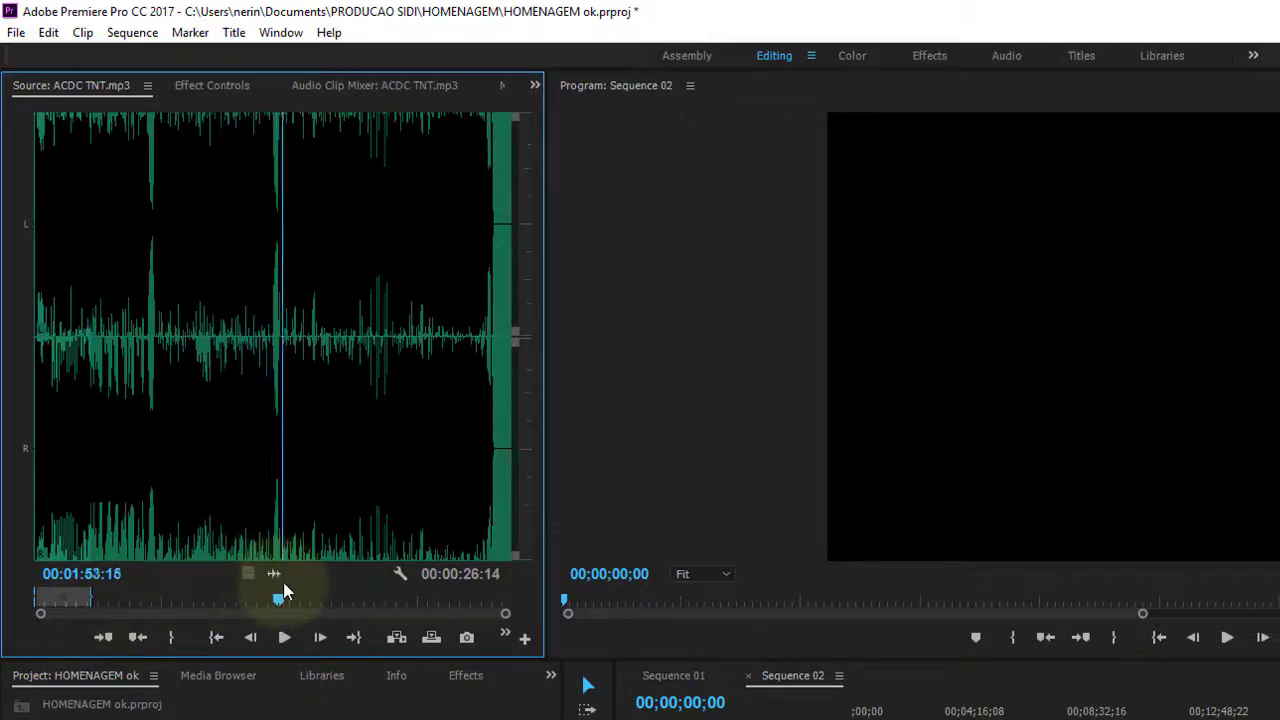
pyautogui.press('i')
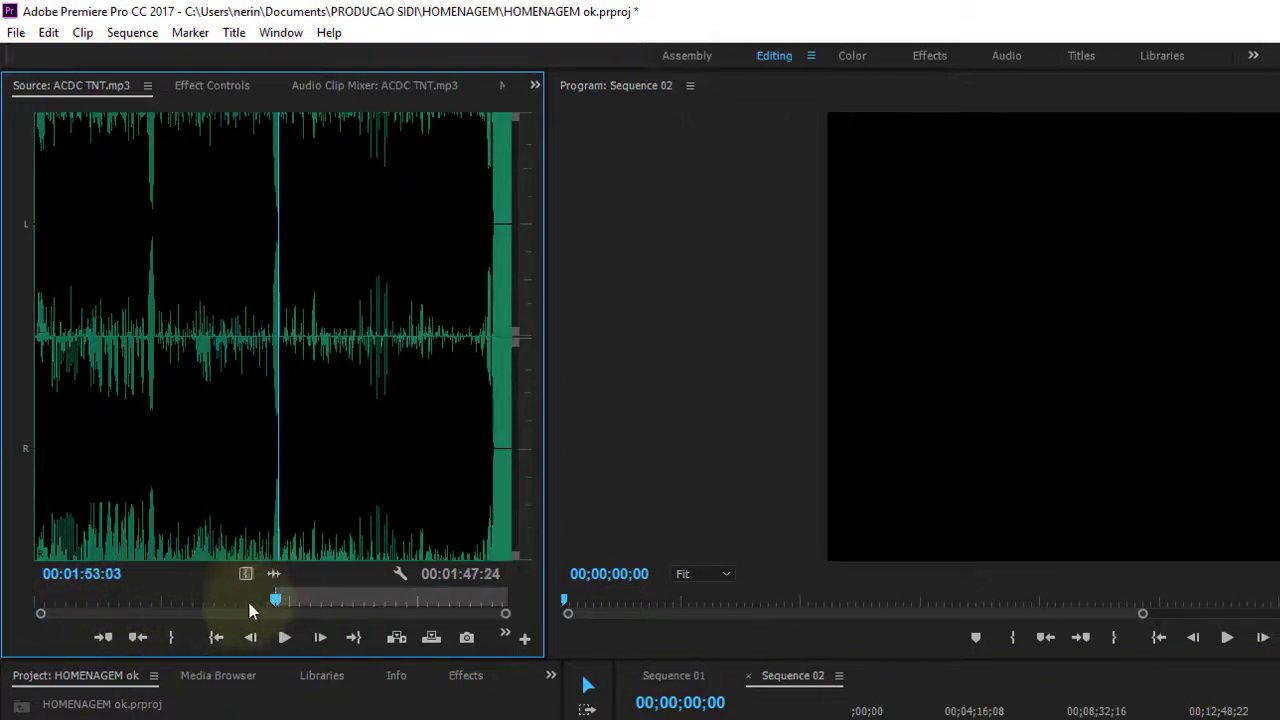
pyautogui.moveTo(277, 600); pyautogui.dragTo(368, 598)
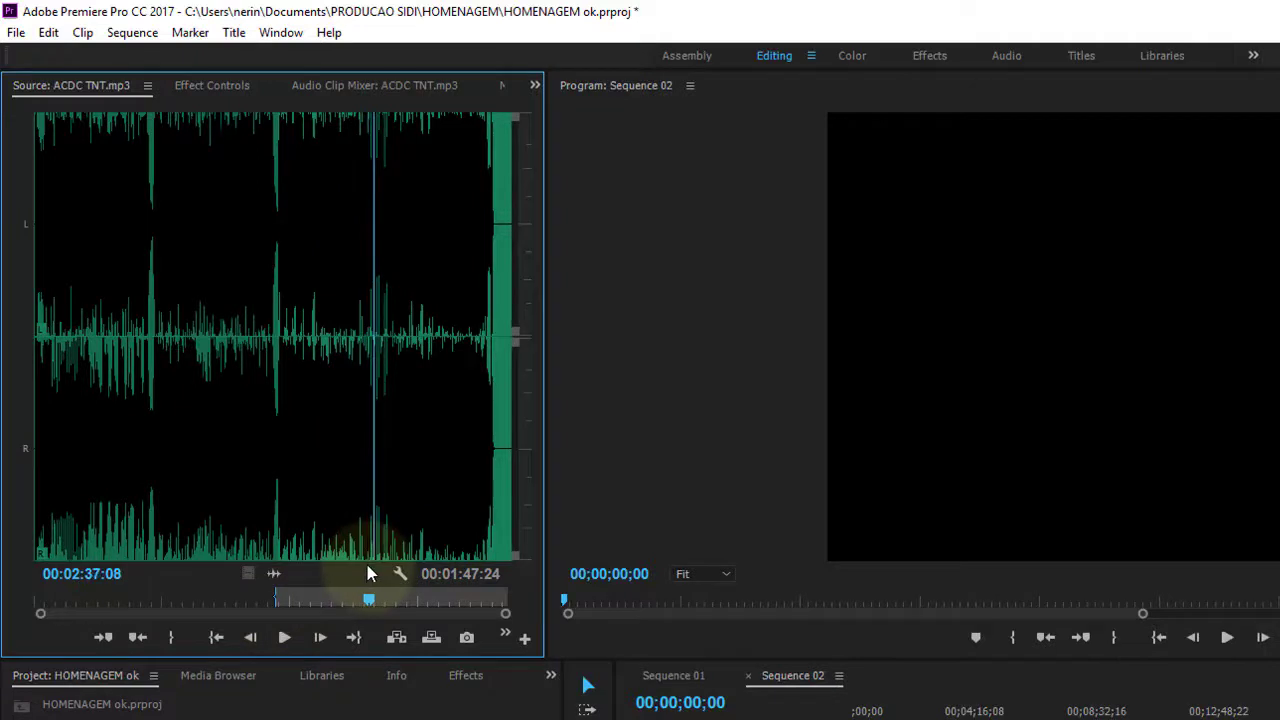
pyautogui.press('o')
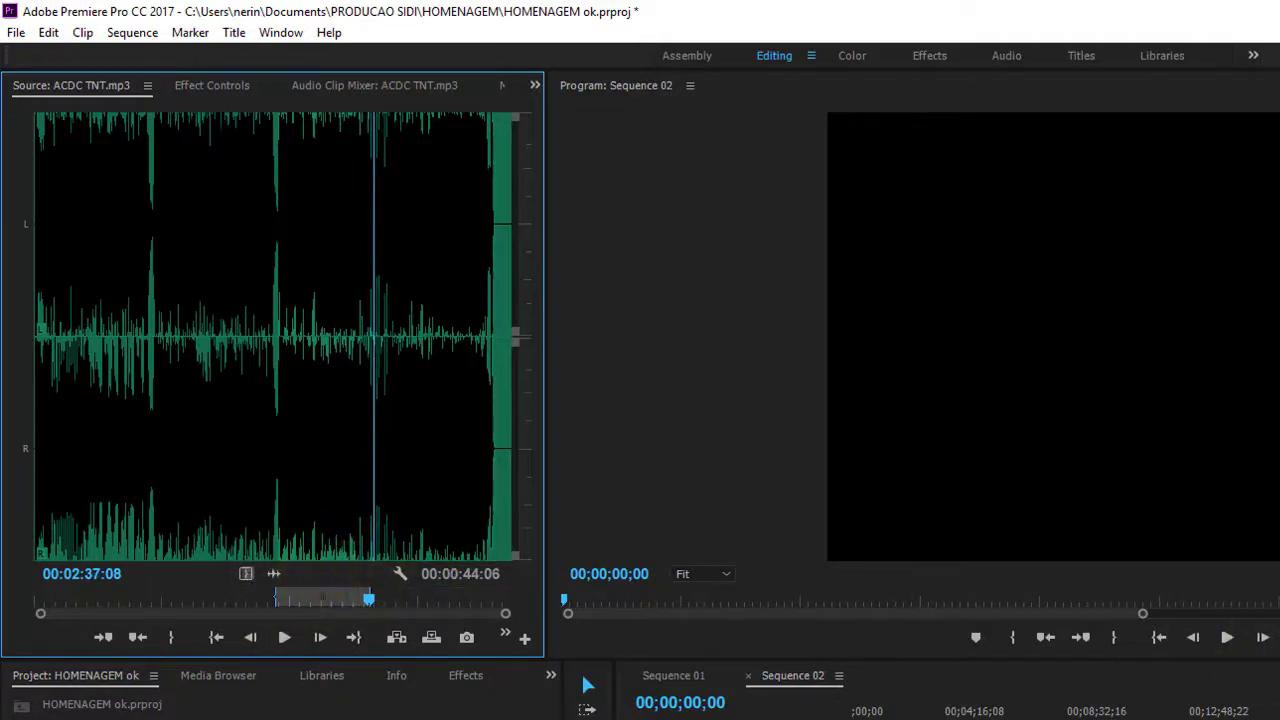
# Send the sequence playhead to its end, then play ACDC TNT.mp3 from the start, stopping at 00:00:08:17.
pyautogui.hotkey('shift', '3')
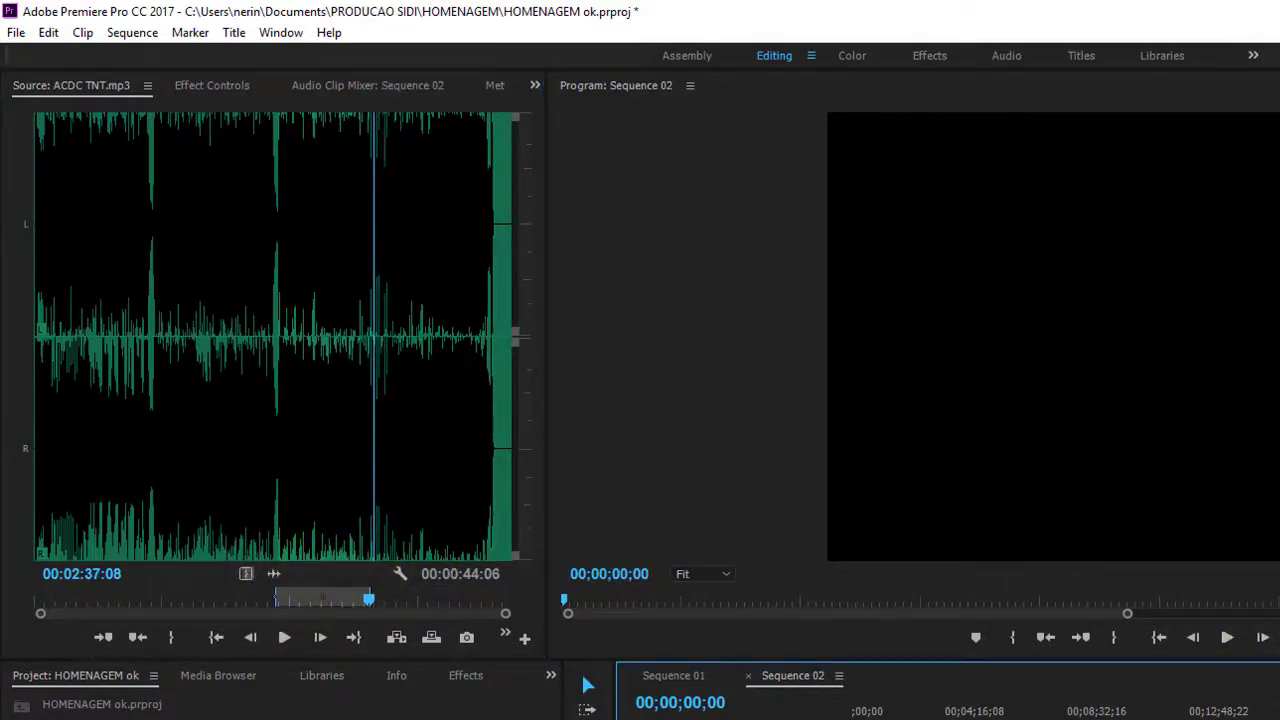
pyautogui.press('End')
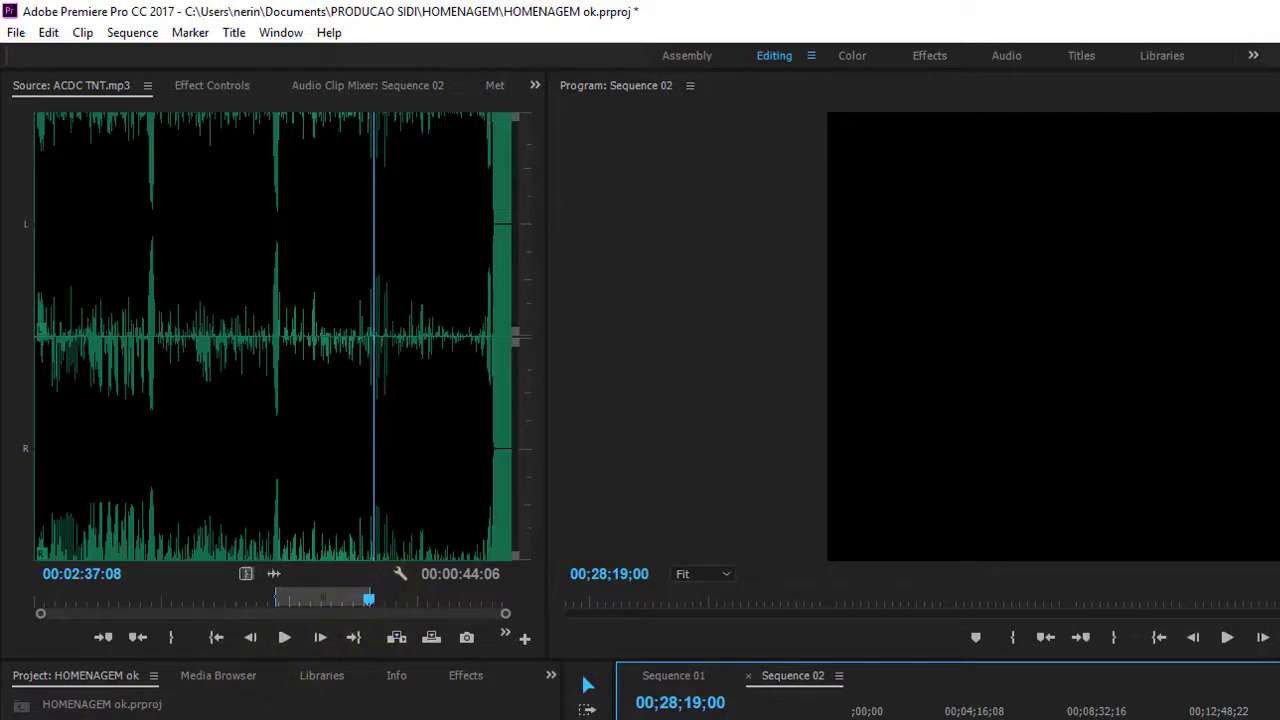
pyautogui.click(381, 607)
pyautogui.moveTo(378, 600); pyautogui.dragTo(40, 607)
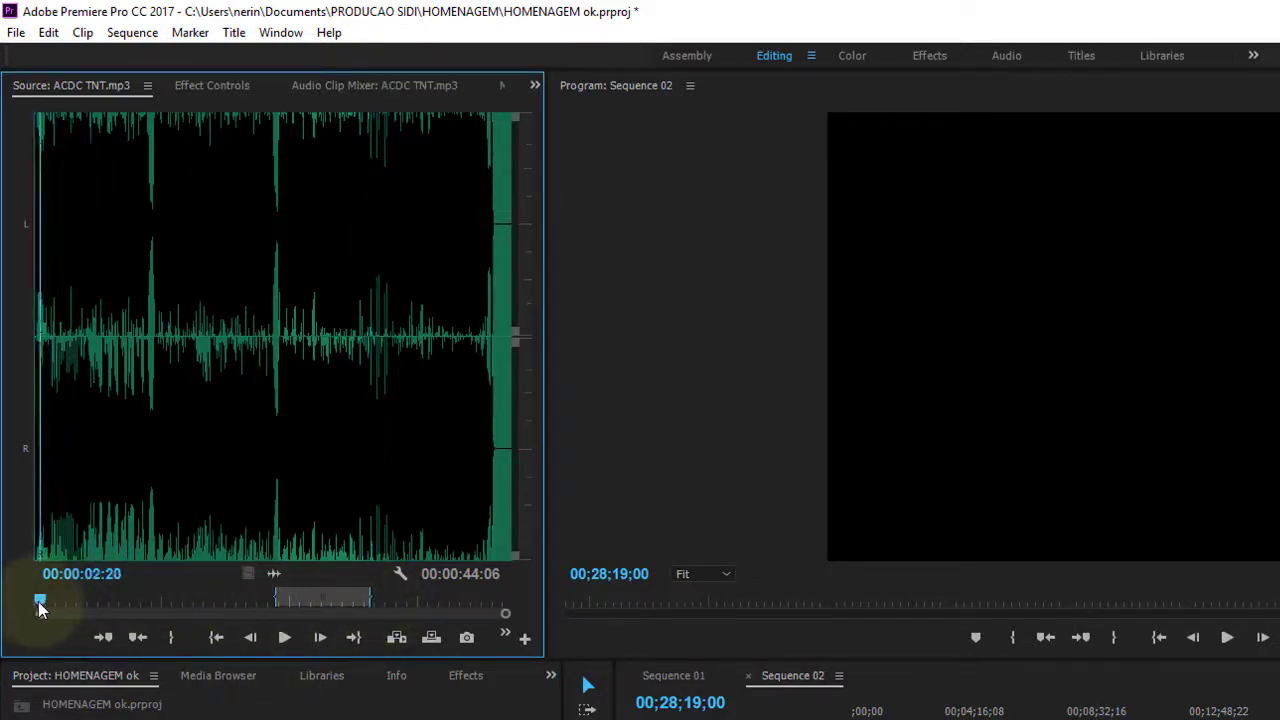
pyautogui.press('space')
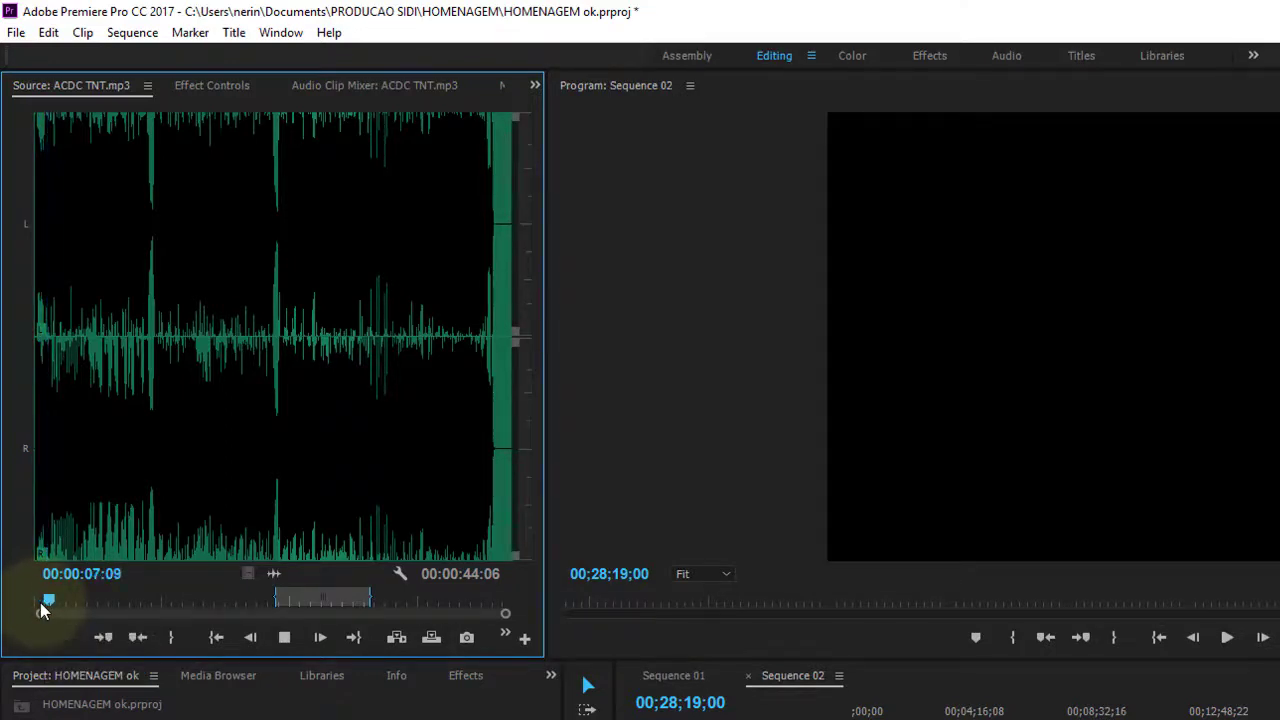
pyautogui.press('space')
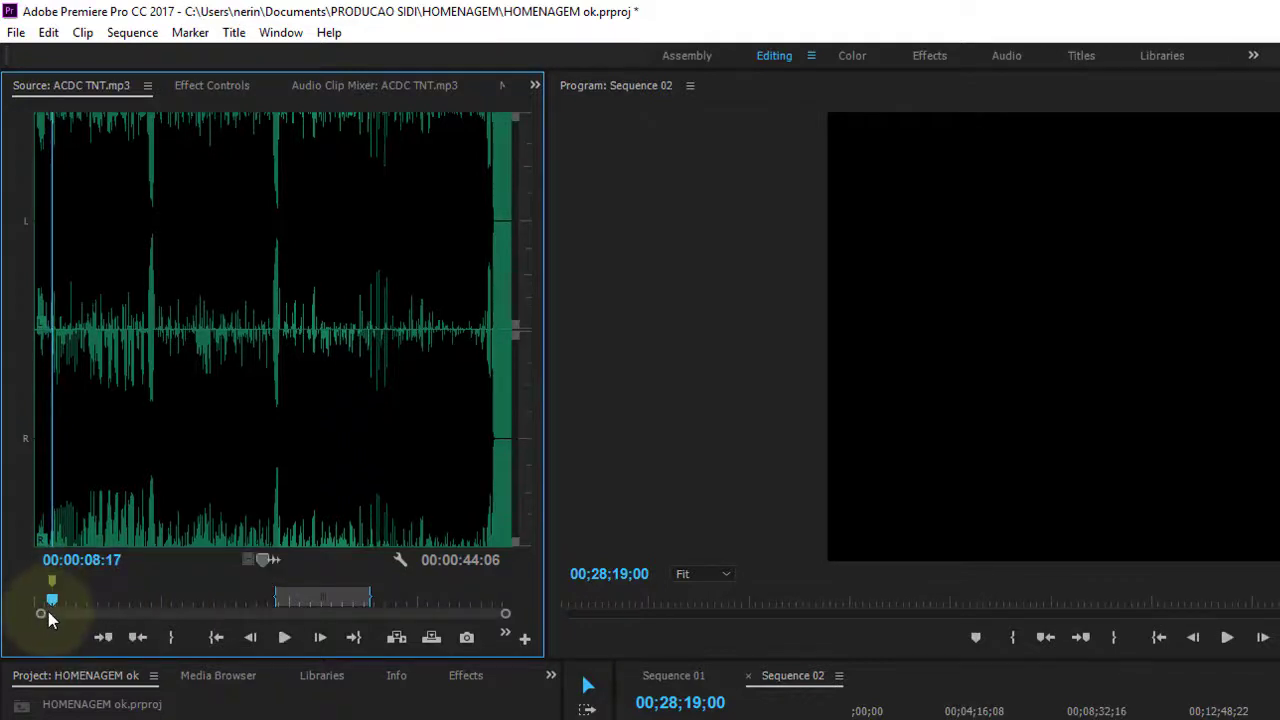
# Name the 00:00:08:17 marker 'iniciar aqui', comment 'Trilhar a partir deste ponto', and color it red.
pyautogui.doubleClick(54, 582)
pyautogui.write('iniciar aqui')
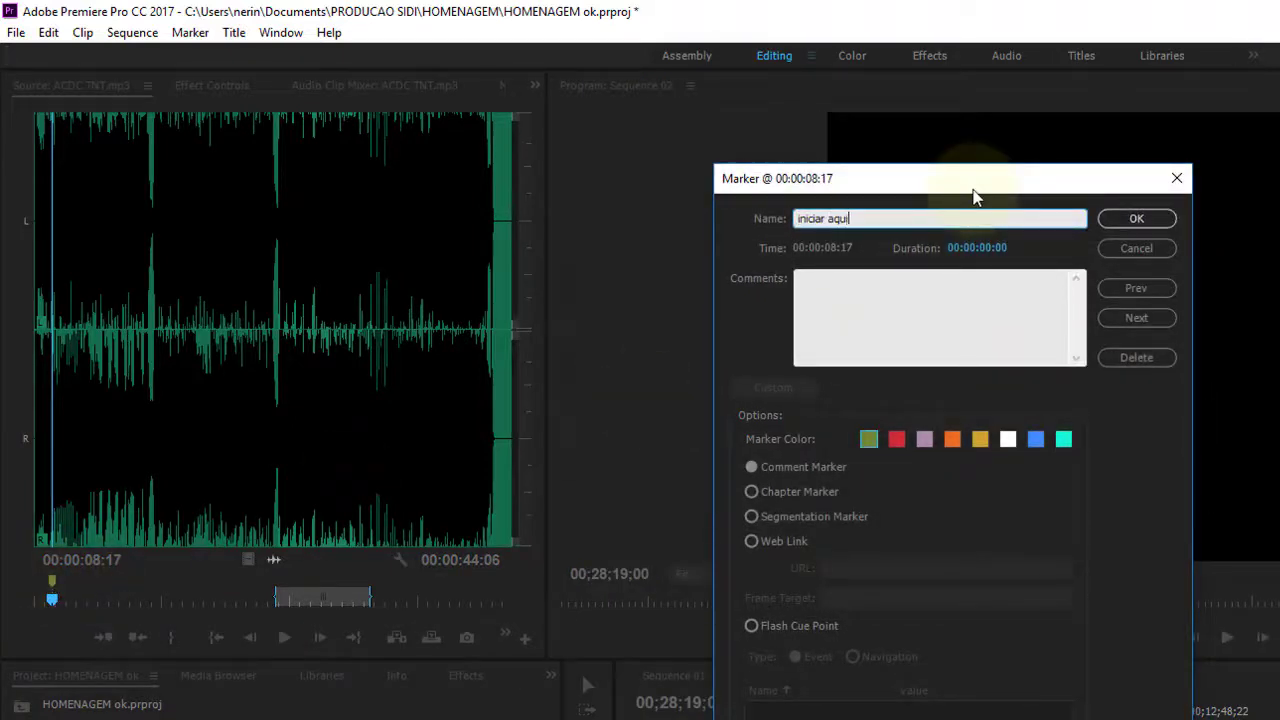
pyautogui.click(969, 280)
pyautogui.write('Trilhar a partir deste ponto')
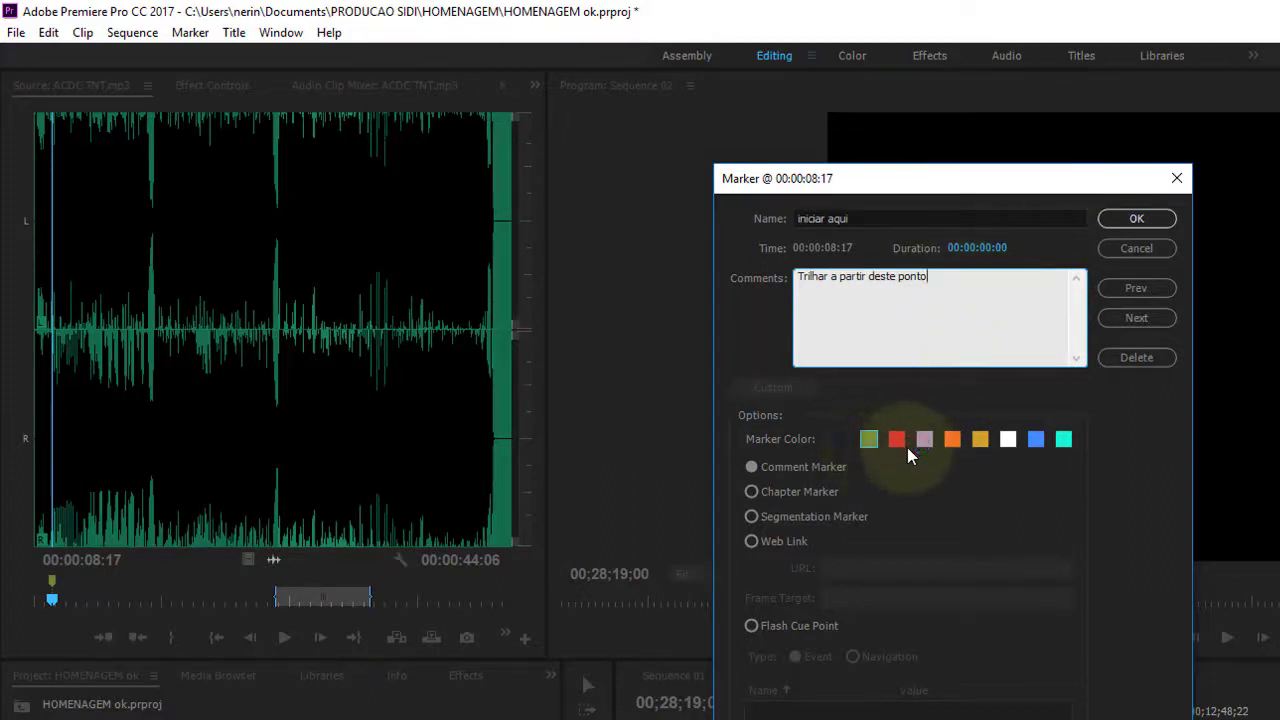
pyautogui.click(895, 439)
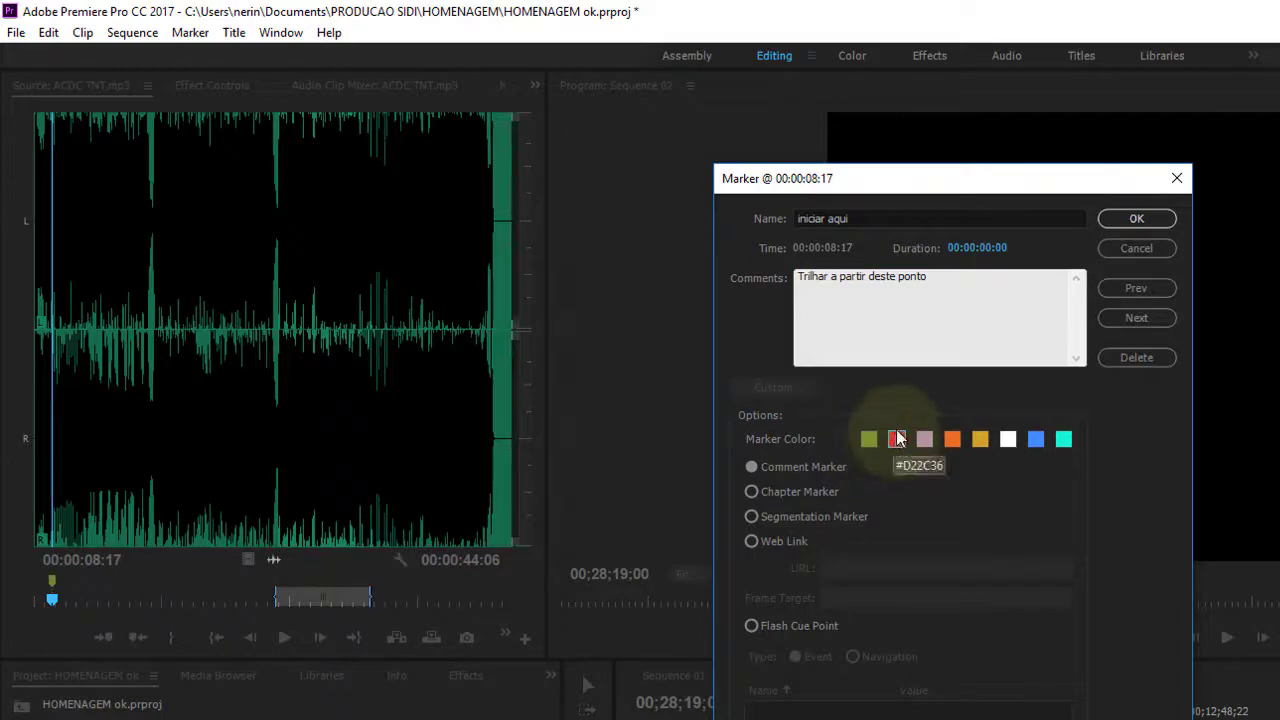
pyautogui.click(943, 294)
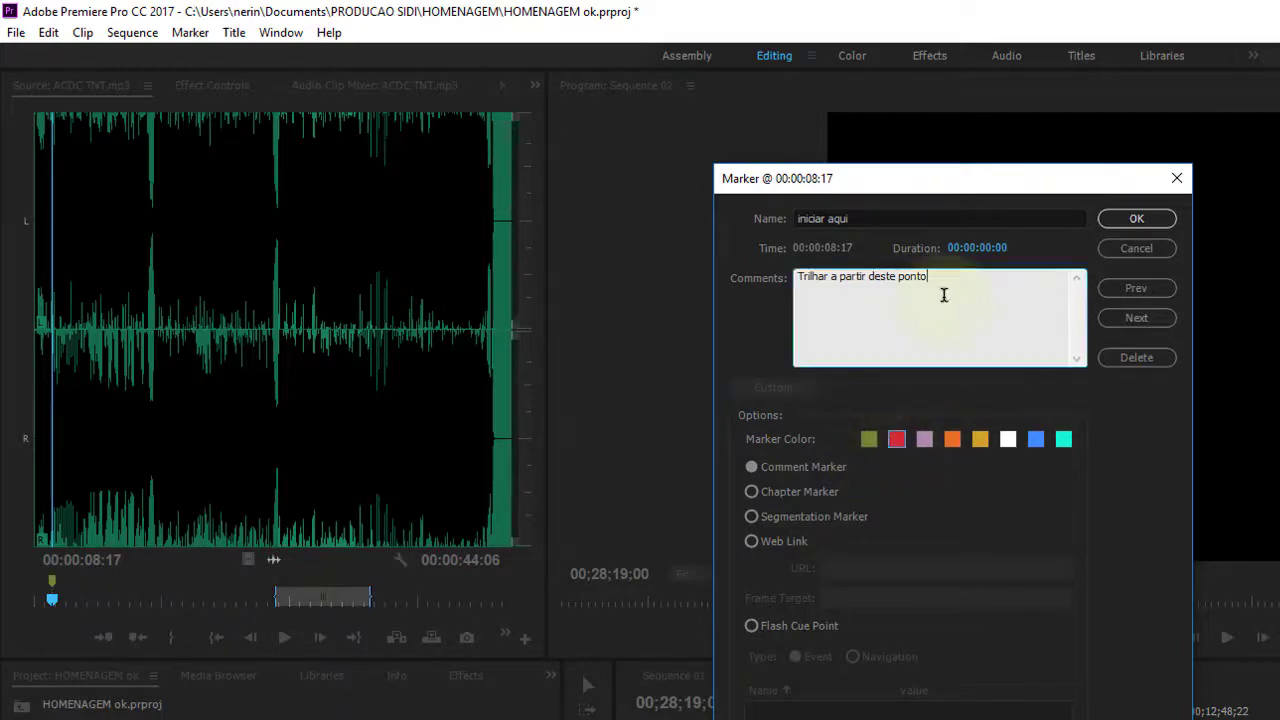
pyautogui.click(1135, 218)
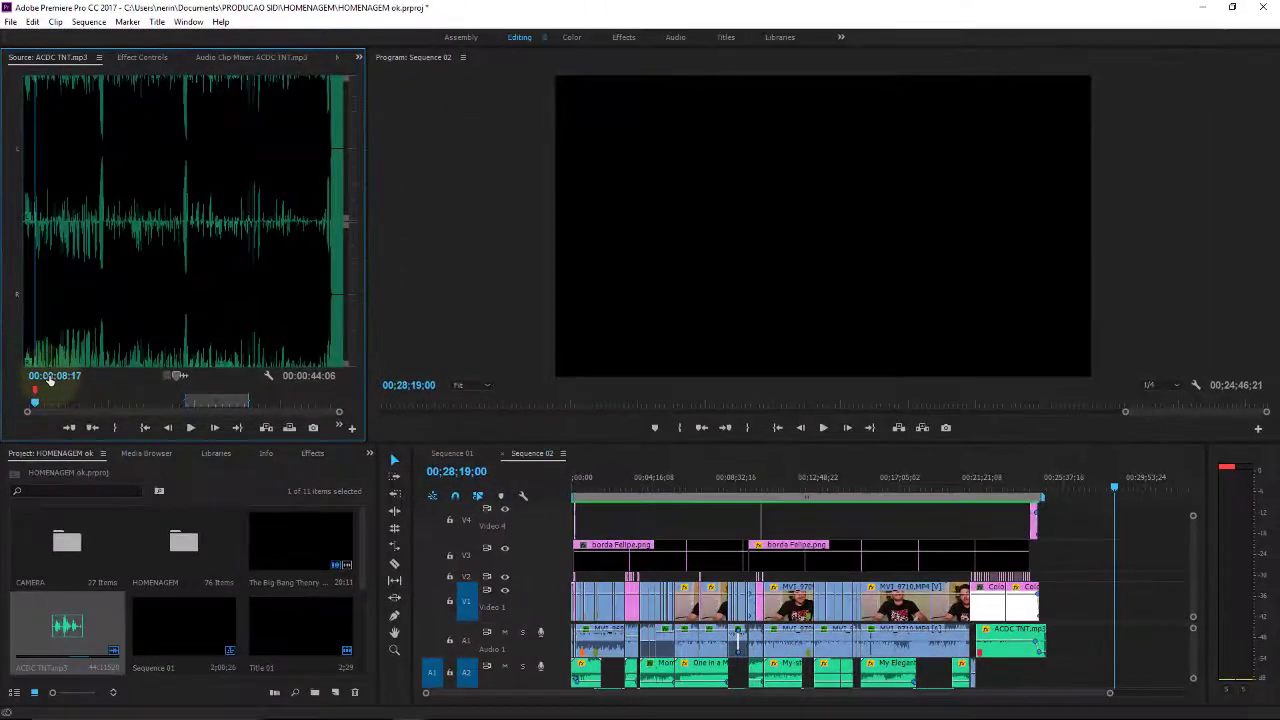
pyautogui.click(52, 376)
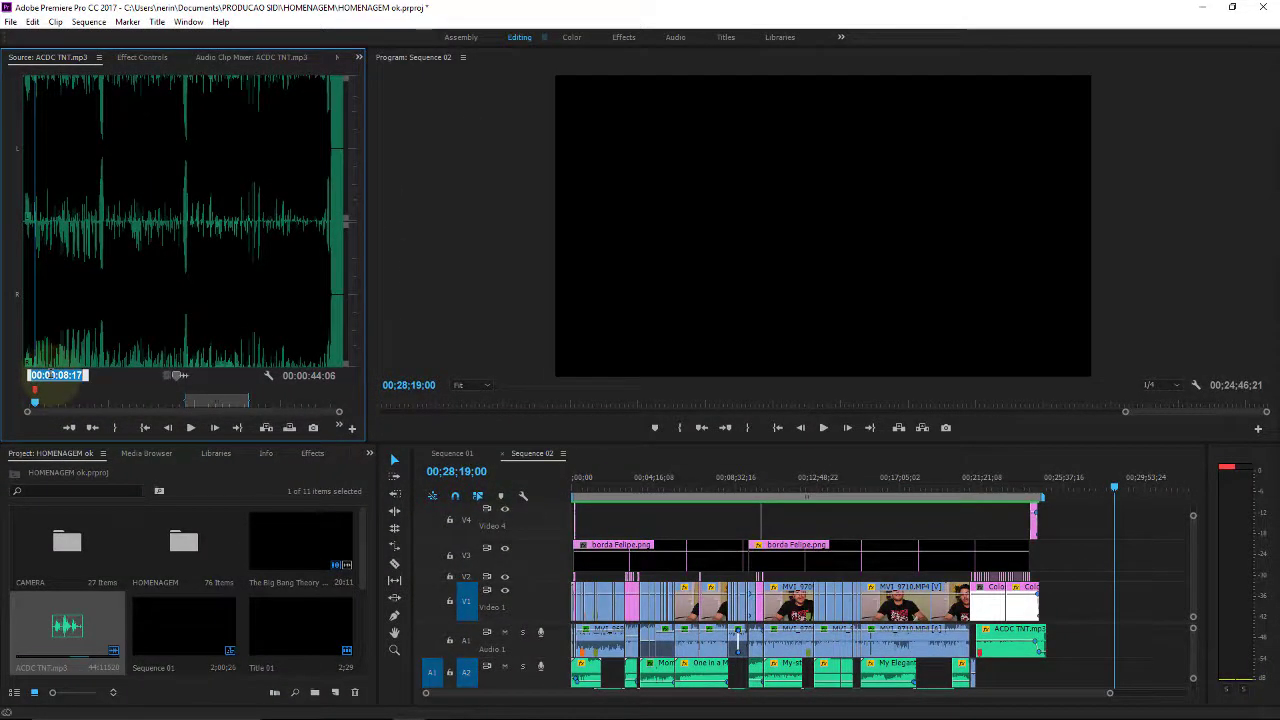
# Replace the project bin with the Markers panel and check the iniciar aqui marker's comment.
pyautogui.click(369, 453)
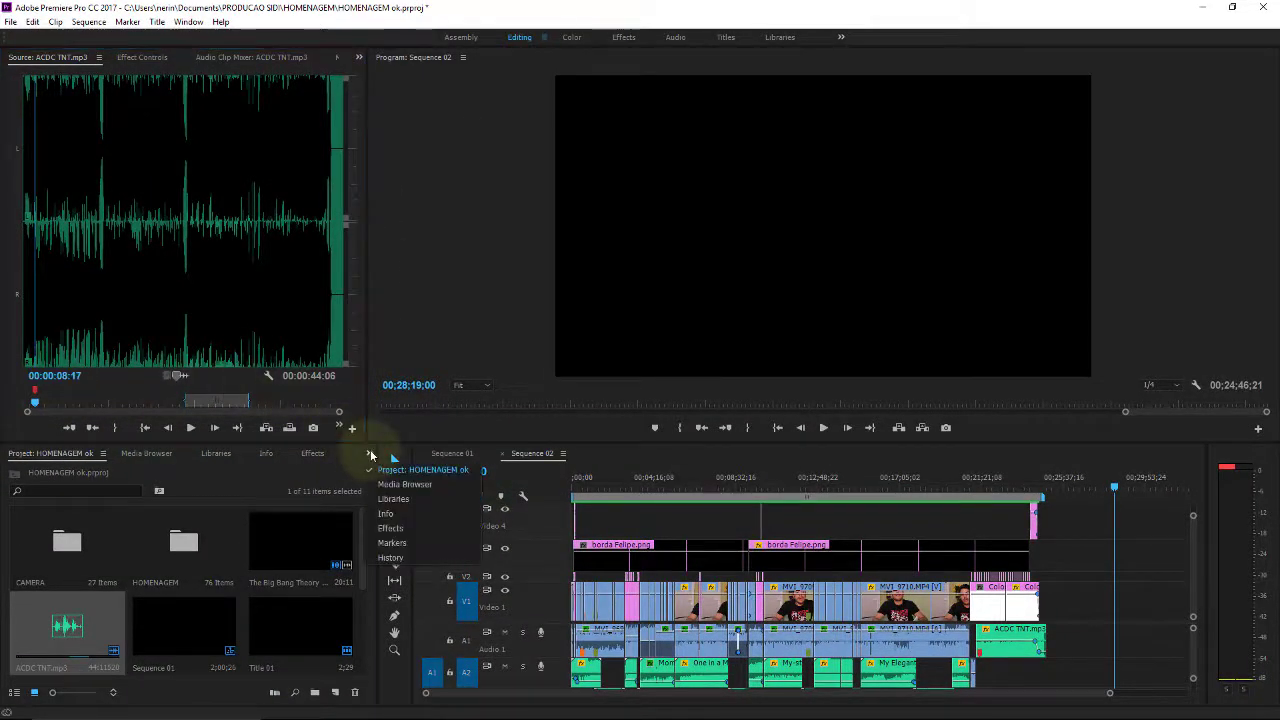
pyautogui.click(391, 543)
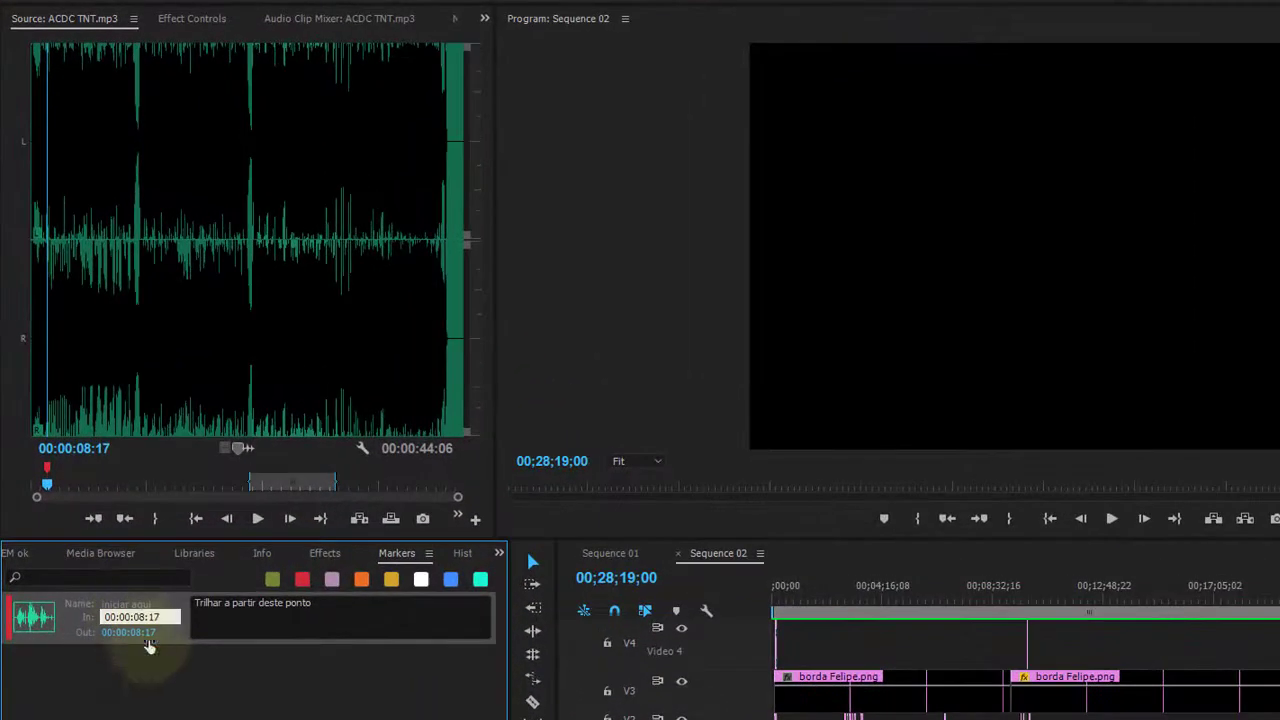
pyautogui.click(121, 543)
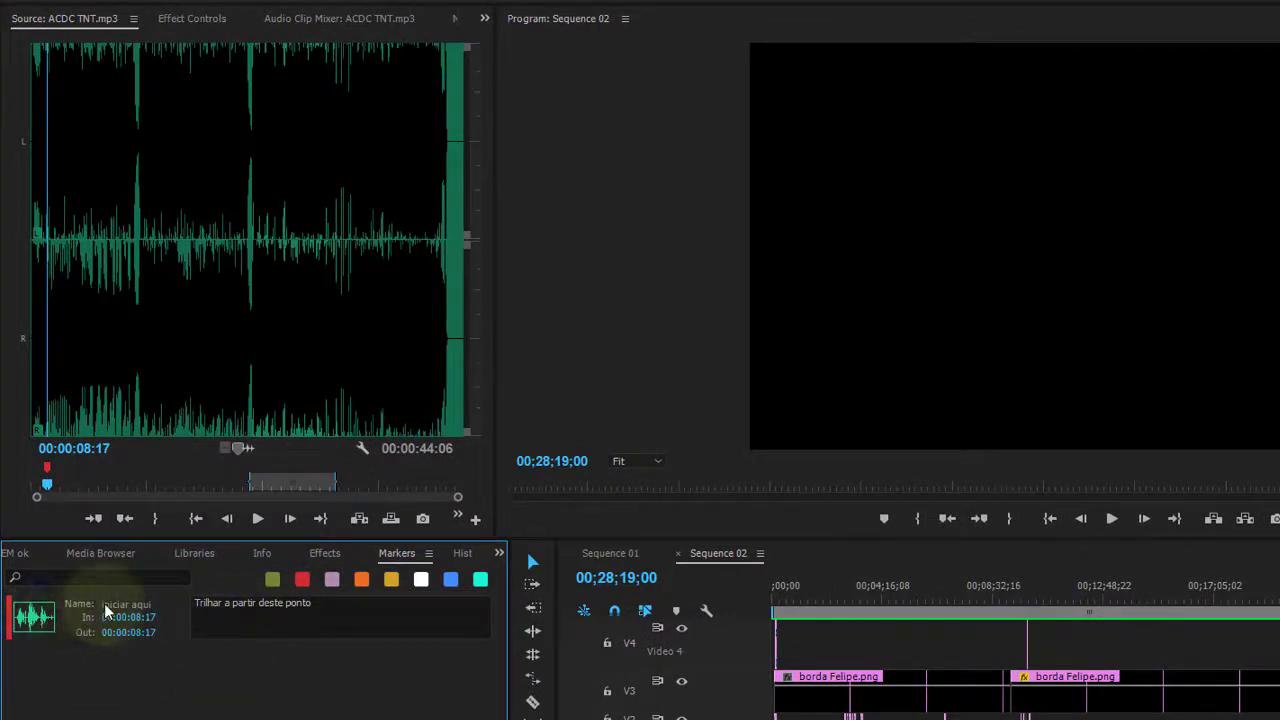
pyautogui.click(357, 605)
pyautogui.click(332, 692)
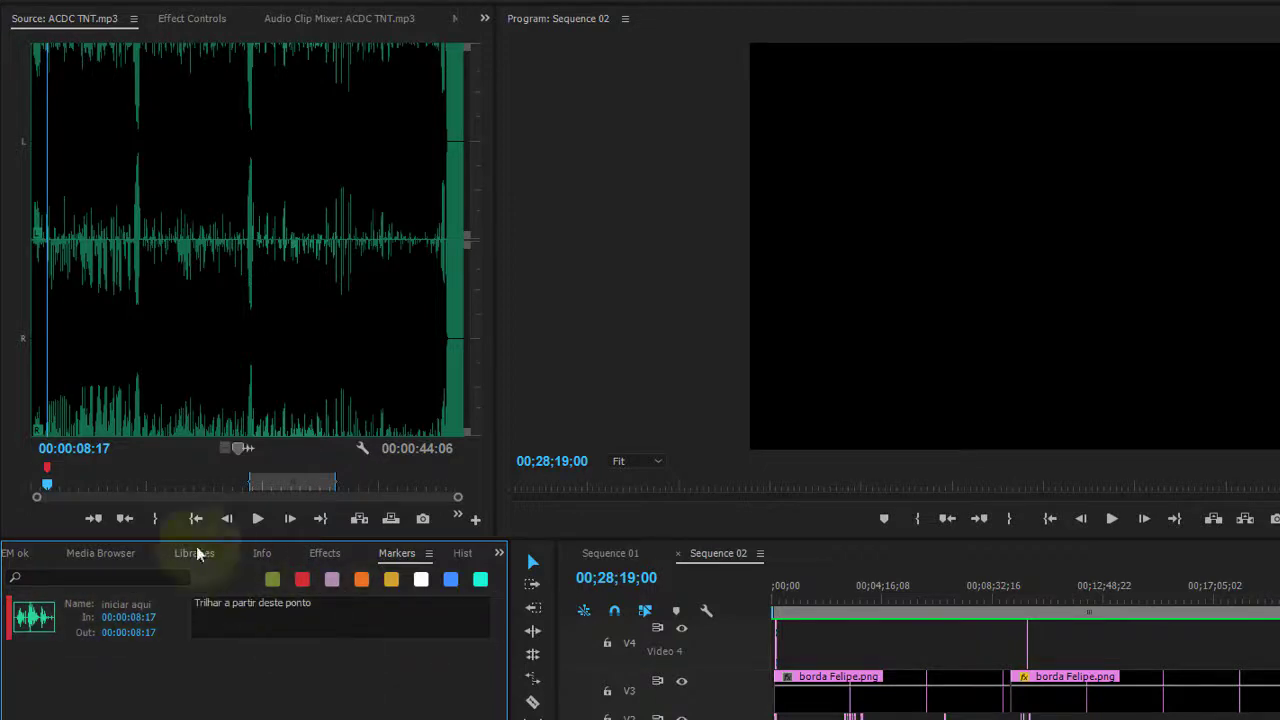
pyautogui.moveTo(48, 486)
pyautogui.mouseDown()
pyautogui.moveTo(99, 494)
pyautogui.moveTo(49, 483)
pyautogui.mouseUp()
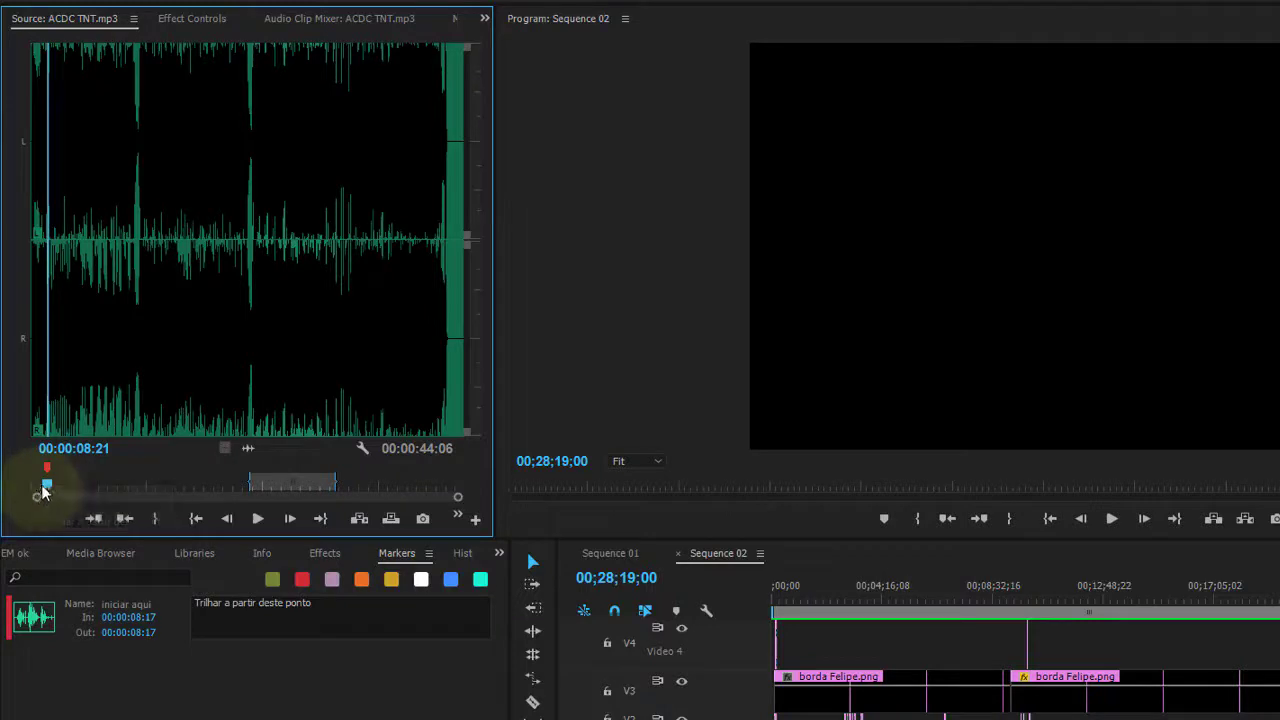
pyautogui.moveTo(47, 488); pyautogui.dragTo(40, 485)
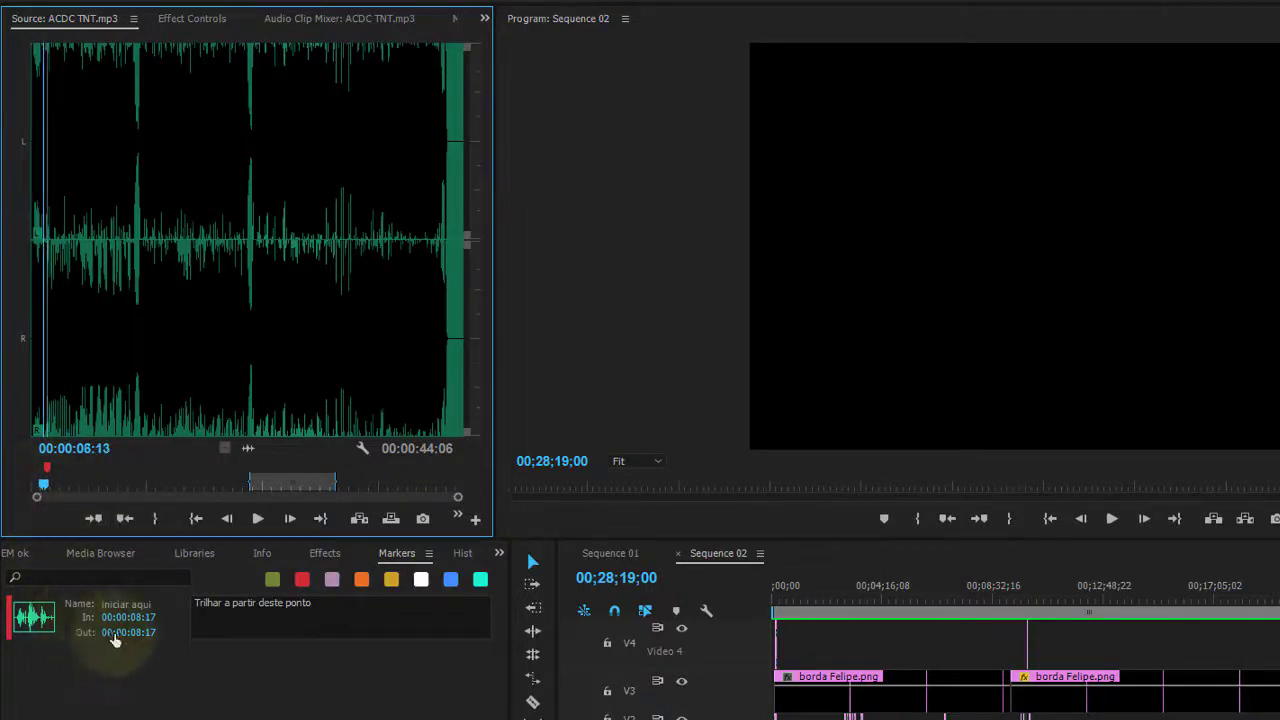
pyautogui.click(41, 620)
pyautogui.doubleClick(41, 620)
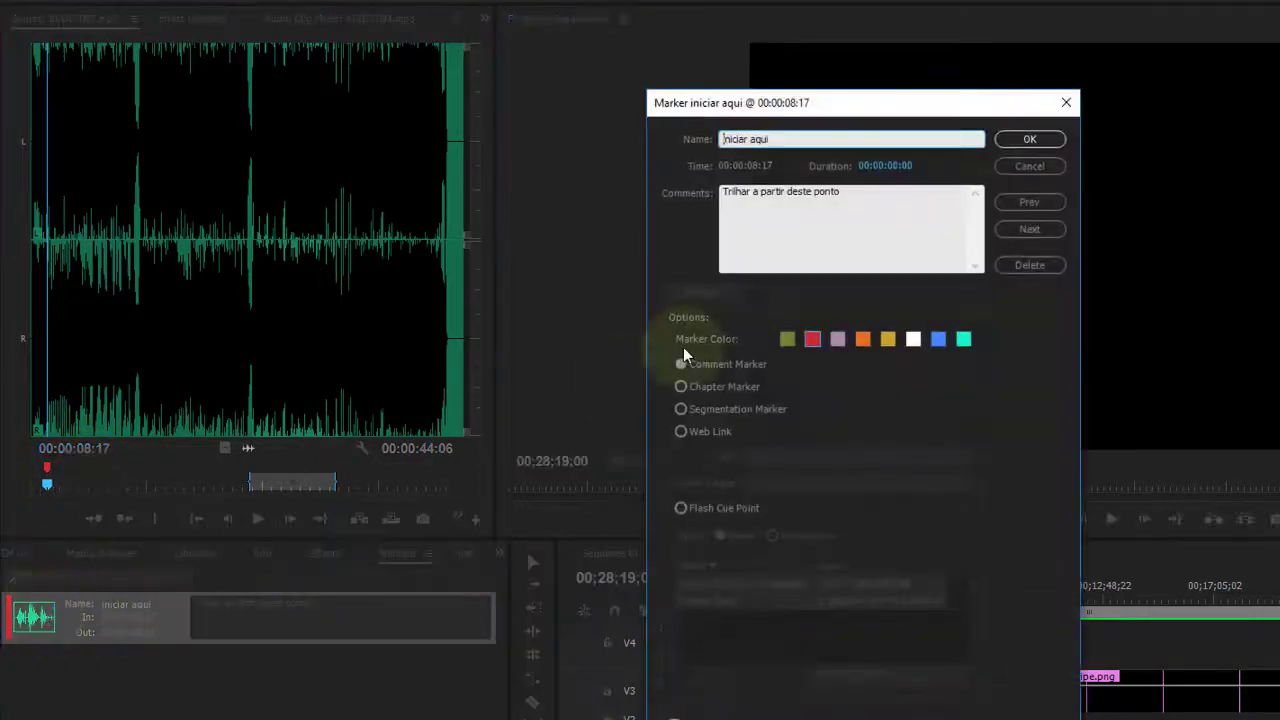
pyautogui.click(862, 210)
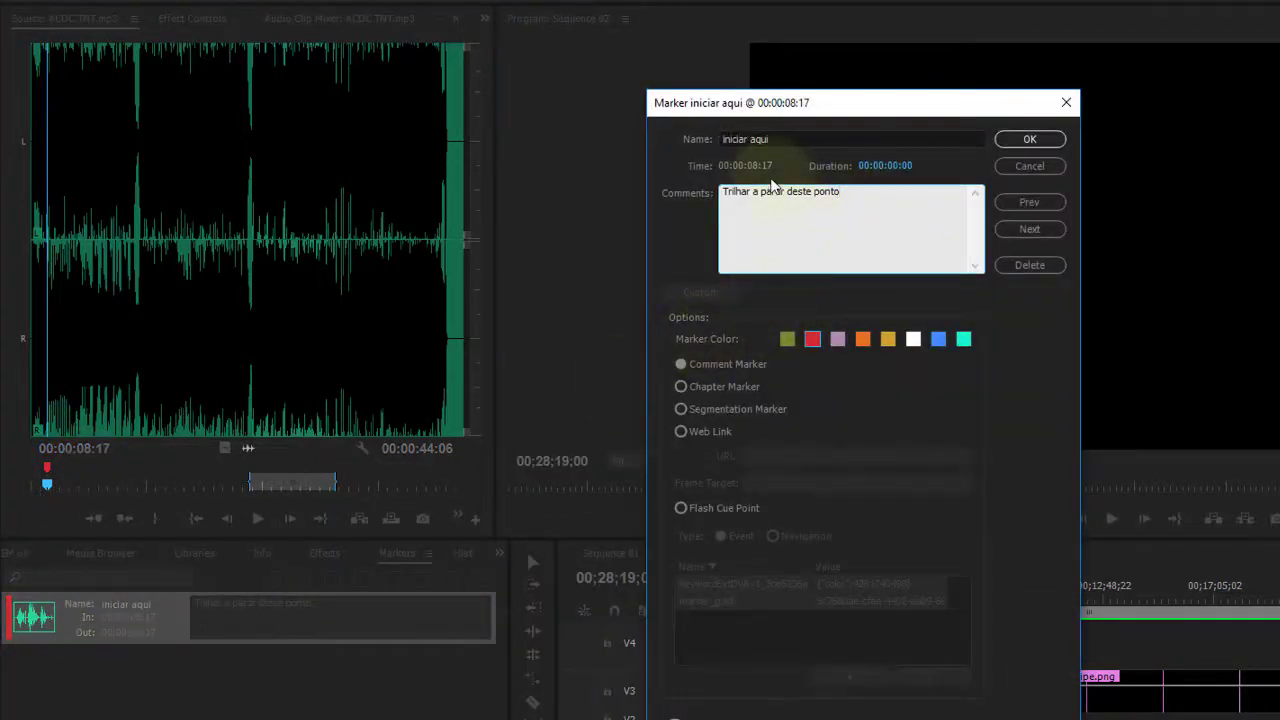
pyautogui.click(1043, 171)
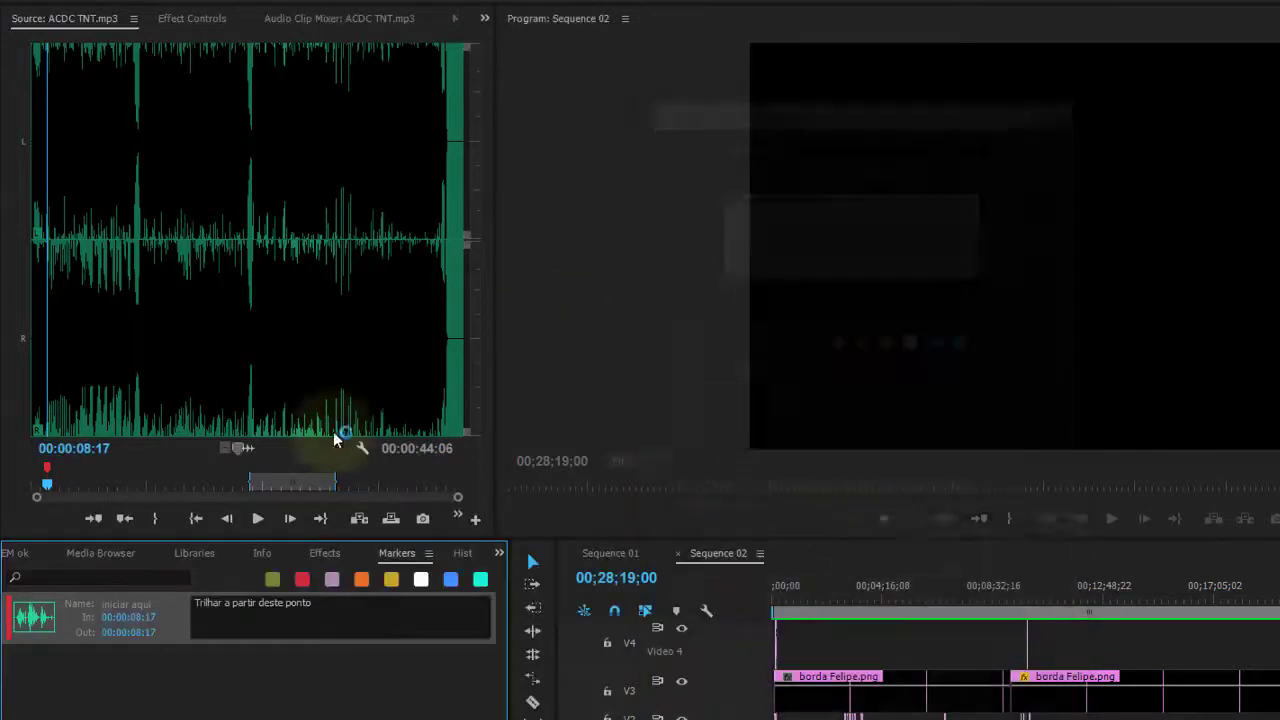
pyautogui.click(45, 492)
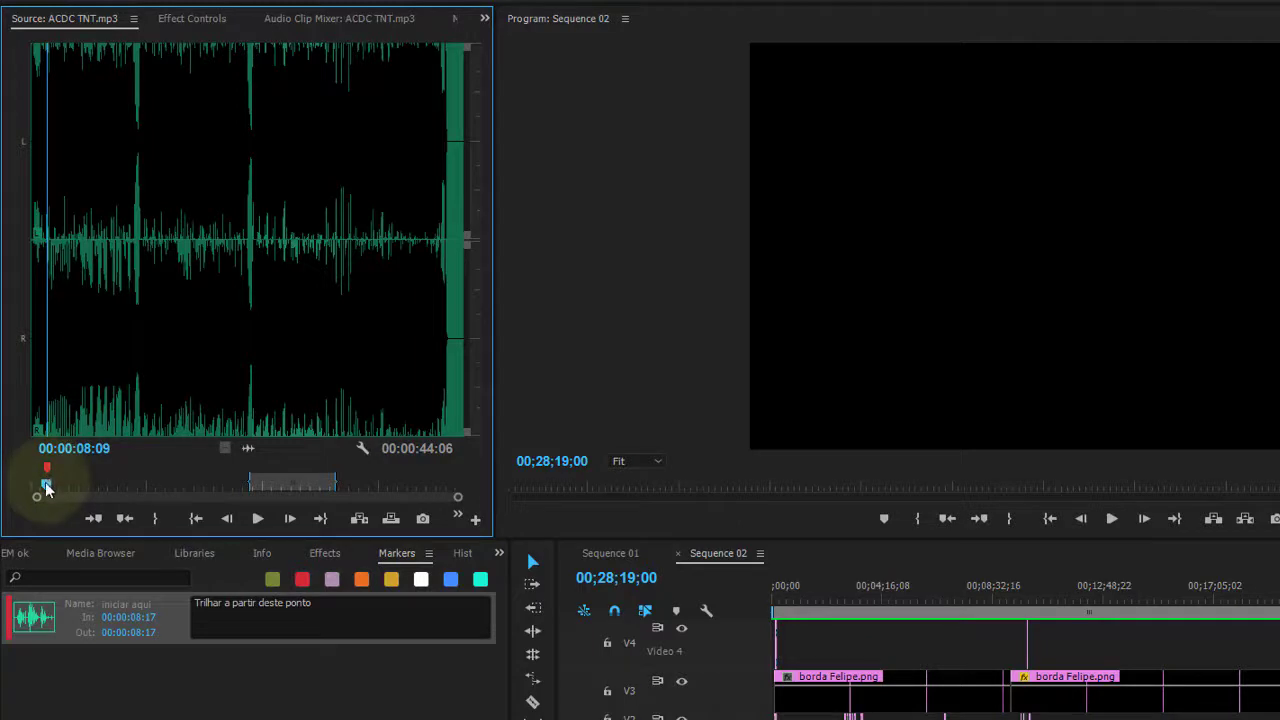
# Play the source to 00:03:04:03, set the In point there, and add a marker.
pyautogui.moveTo(52, 490); pyautogui.dragTo(366, 486)
pyautogui.press('space')
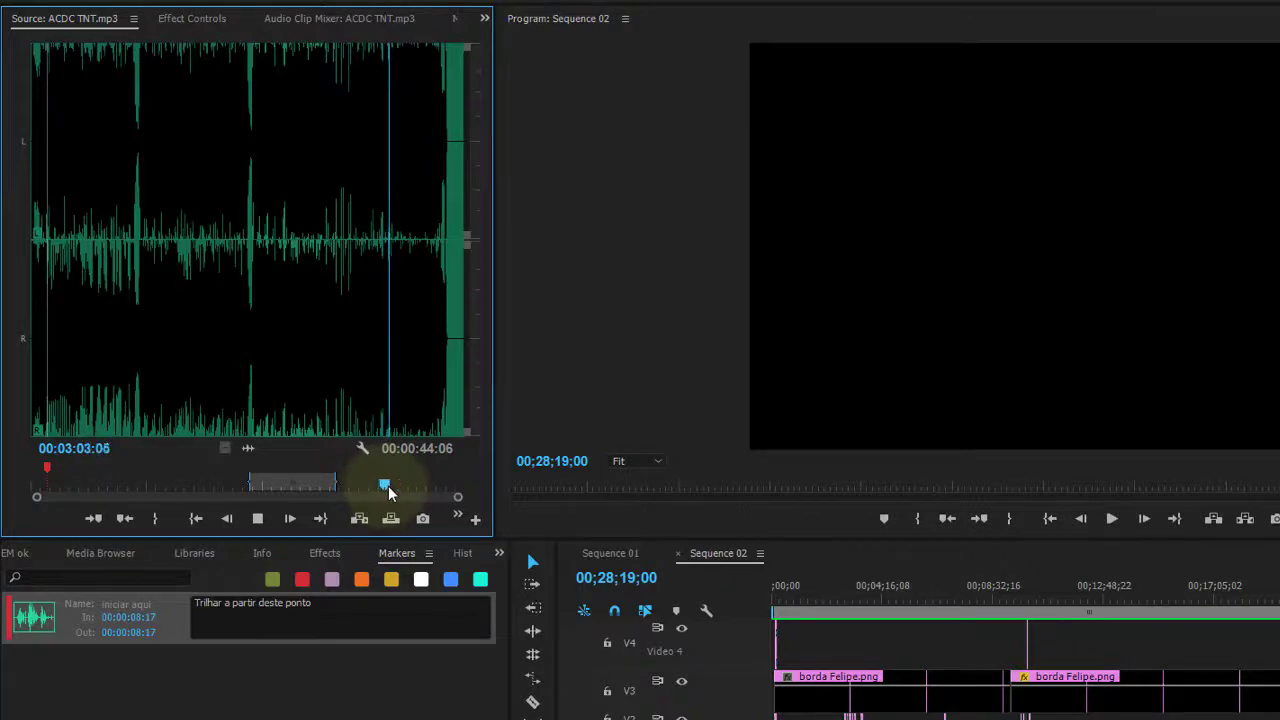
pyautogui.press('space')
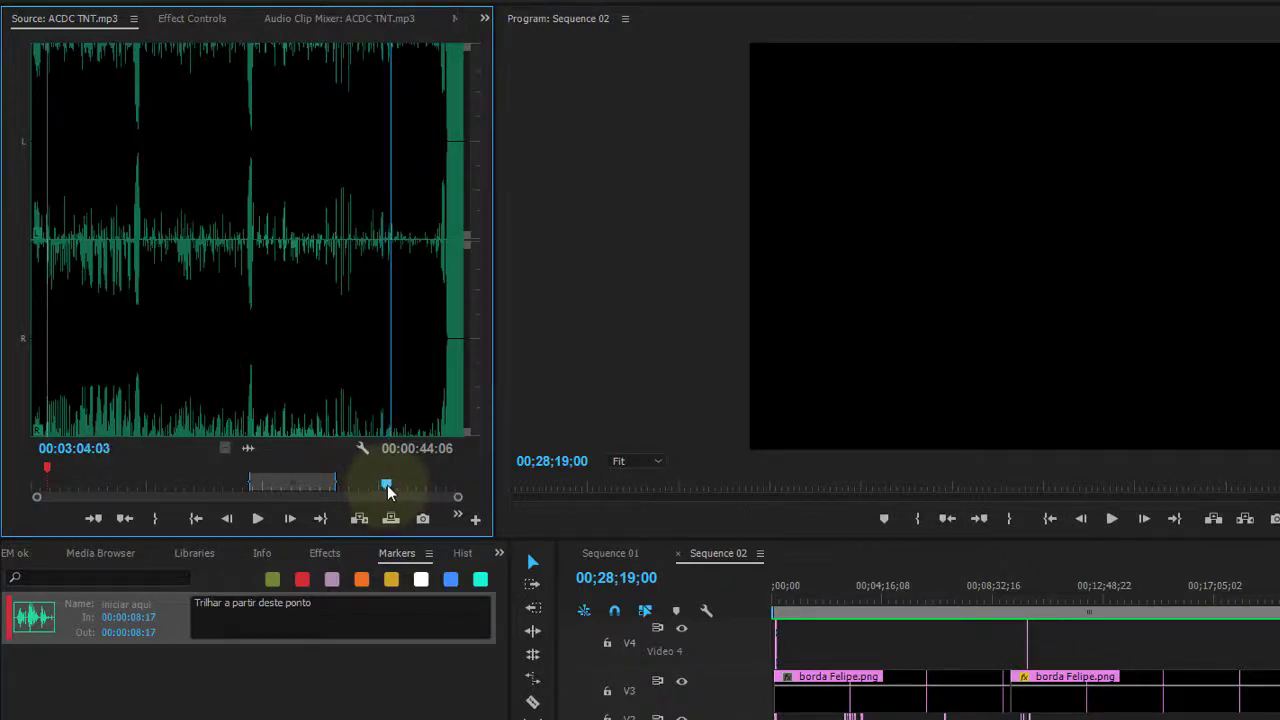
pyautogui.press('i')
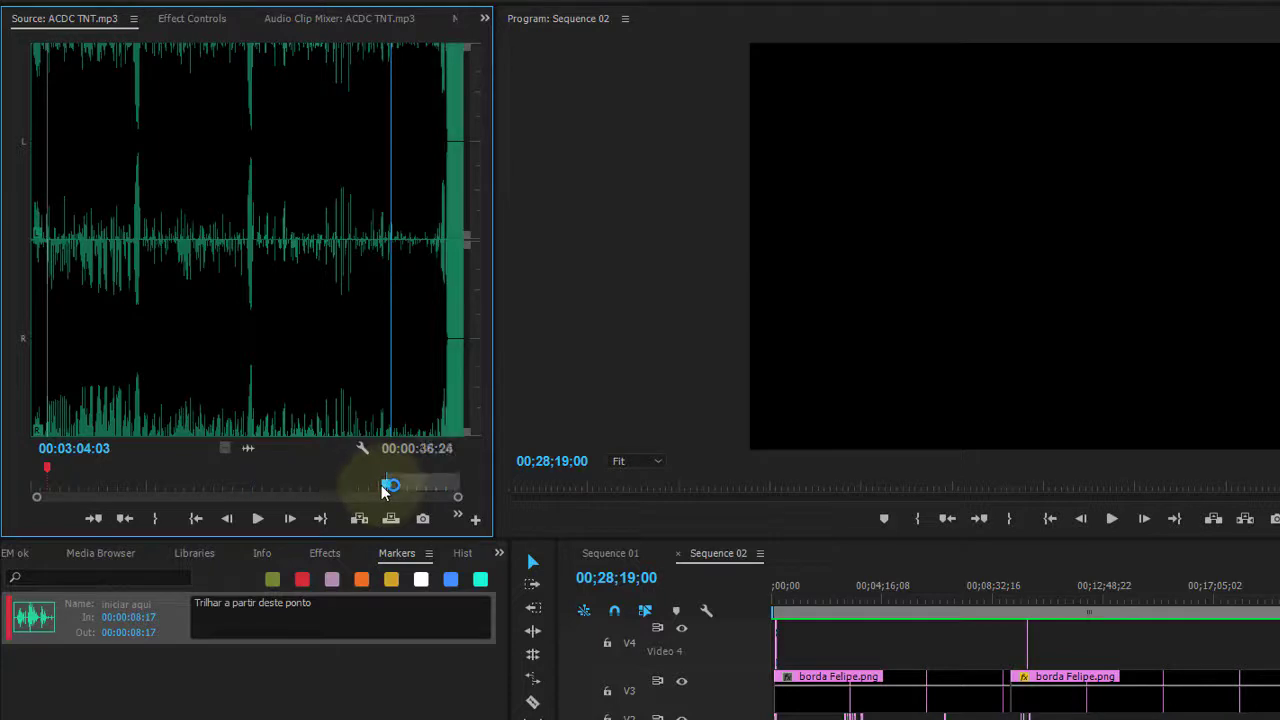
pyautogui.press('m')
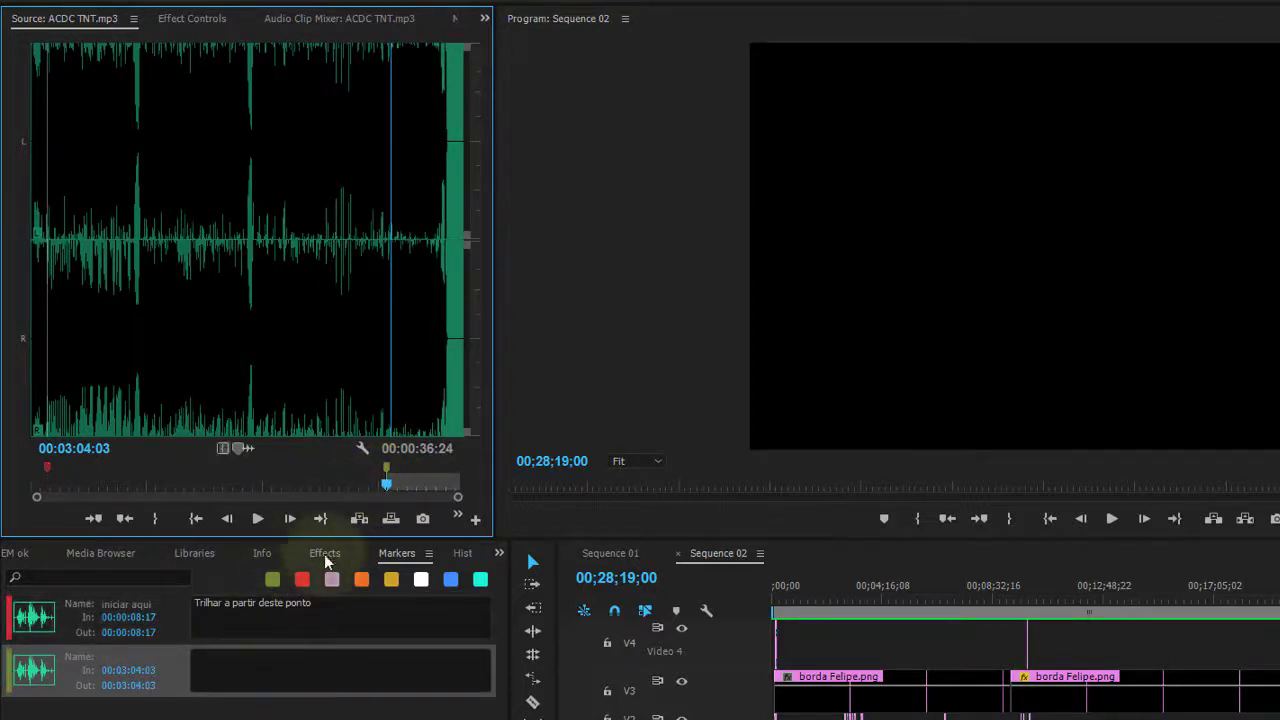
# Move the marker's long name into Comments, name it 'Finalizar entrevista', and make it blue.
pyautogui.doubleClick(387, 468)
pyautogui.write('Finalizar enteevista 02 a partir deste ponto')
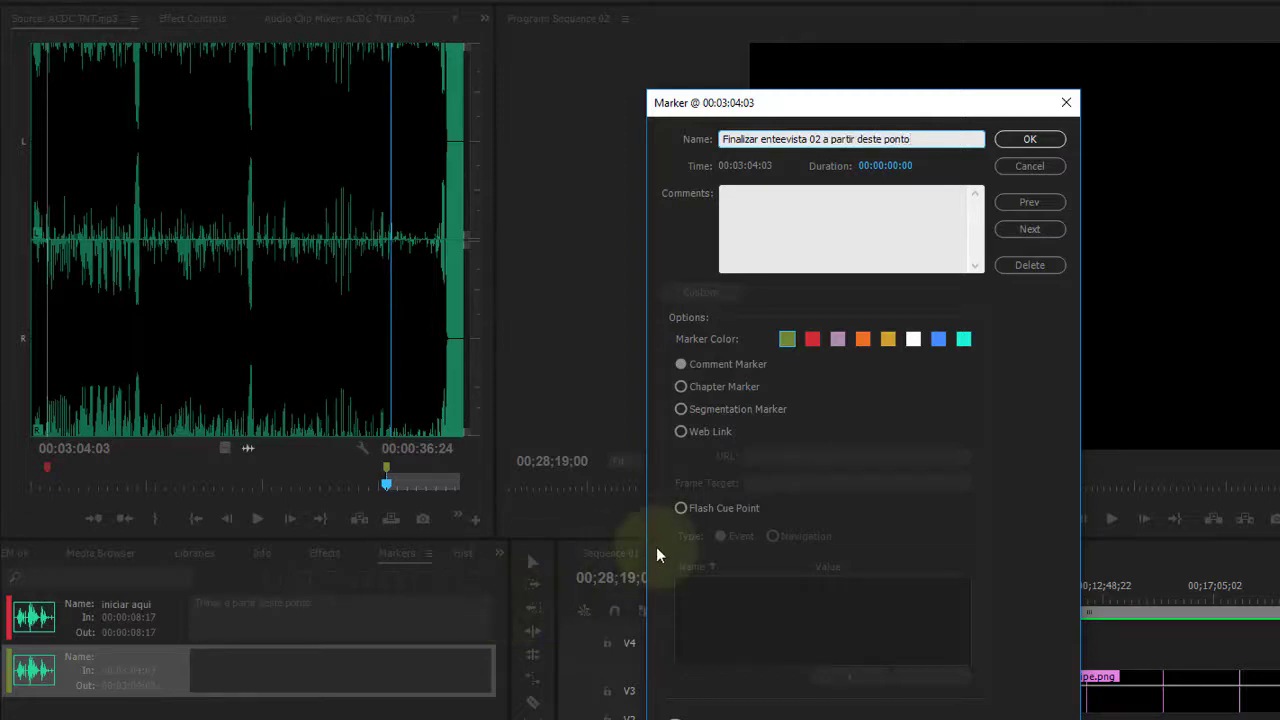
pyautogui.moveTo(915, 139); pyautogui.dragTo(597, 137)
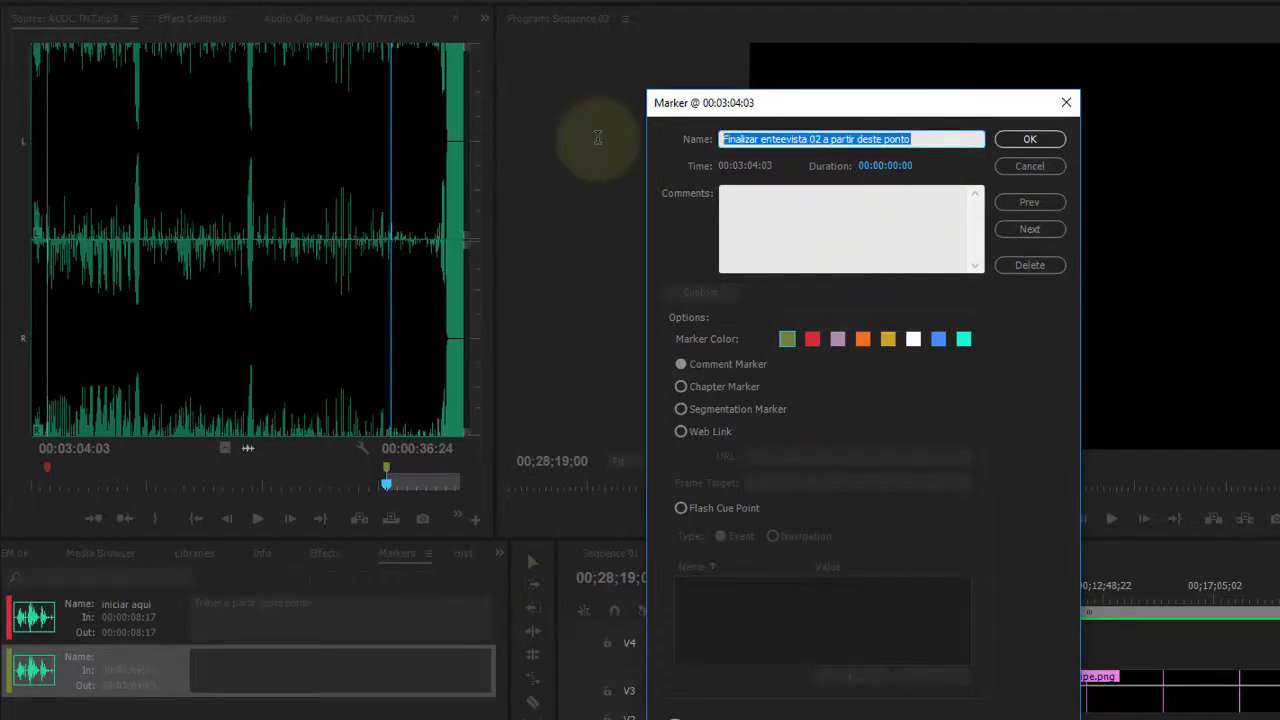
pyautogui.hotkey('ctrl', 'x')
pyautogui.click(780, 224)
pyautogui.hotkey('ctrl', 'v')
pyautogui.click(776, 137)
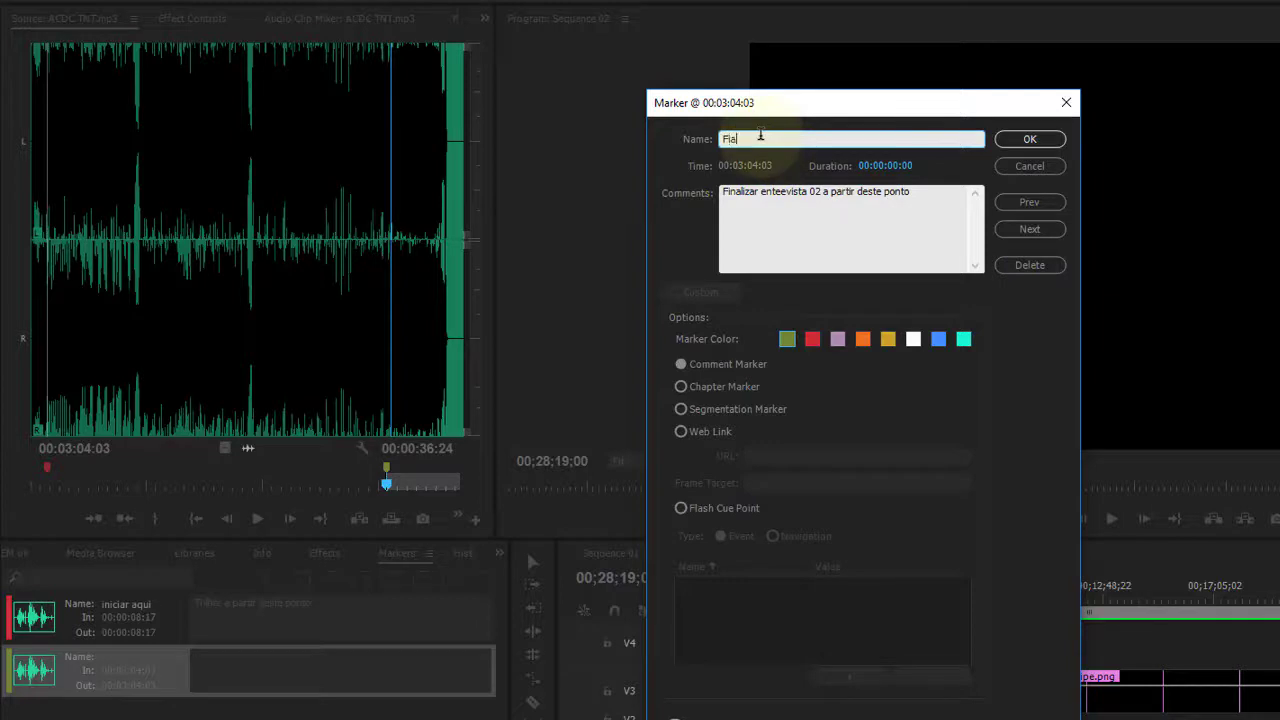
pyautogui.press('BackSpace')
pyautogui.write('inalizar entrevista')
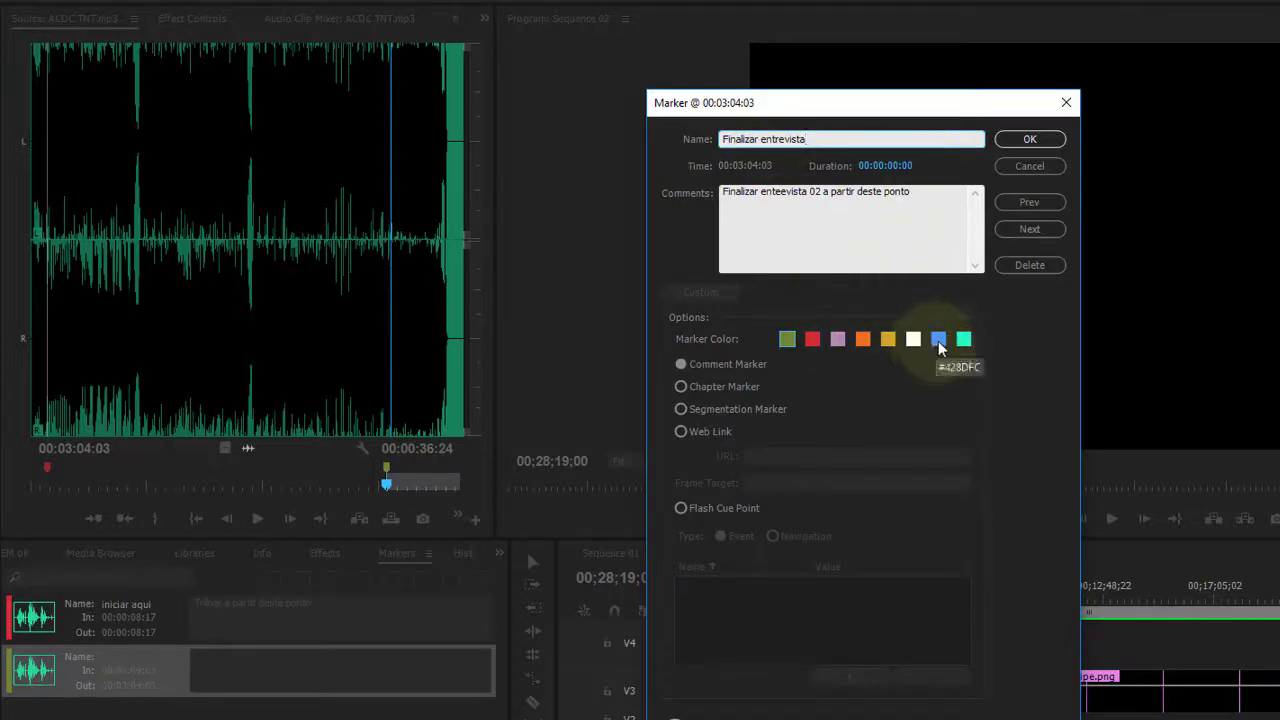
pyautogui.click(938, 340)
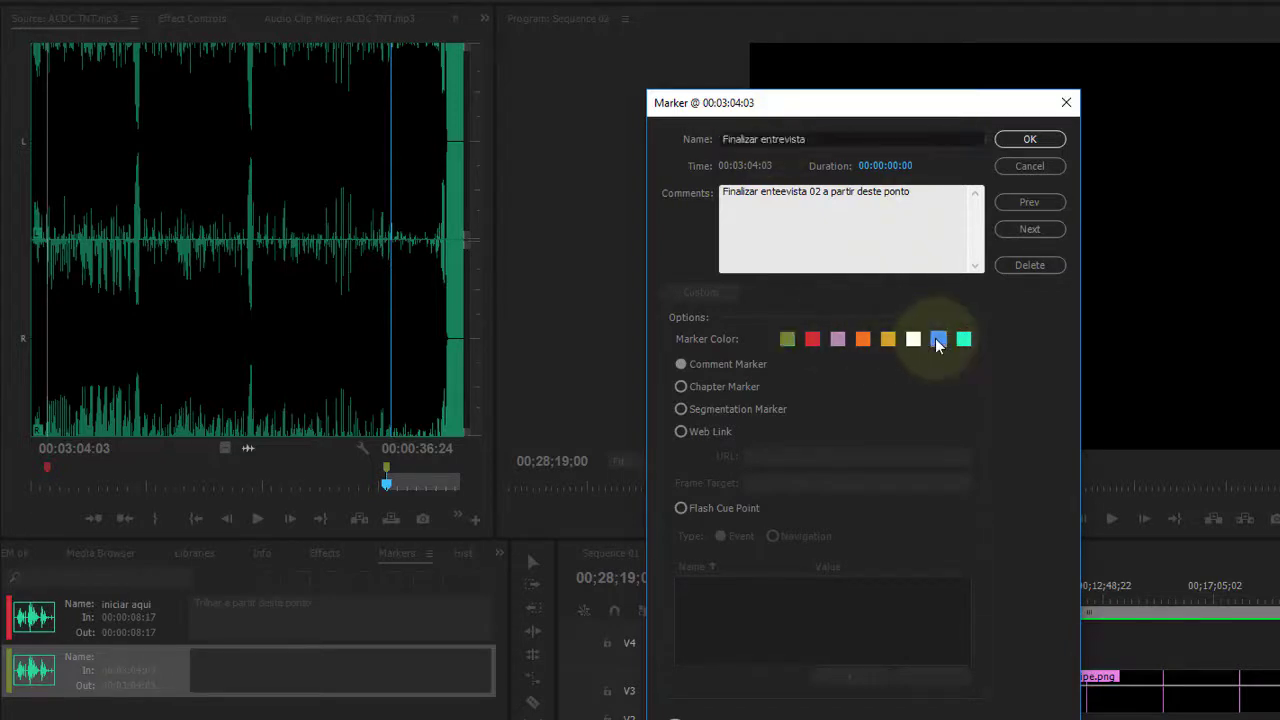
pyautogui.click(1037, 140)
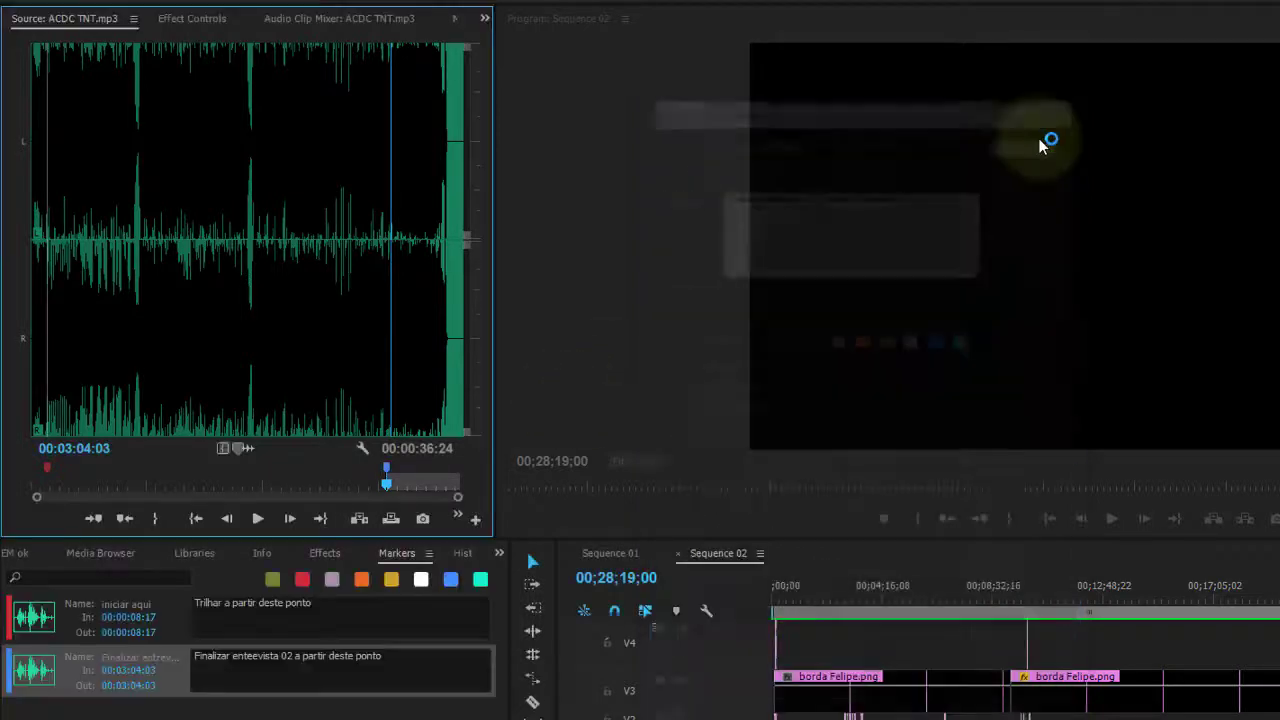
# Set the Finalizar entrevista marker's Out time to 00:03:32:18 using the source timecode.
pyautogui.click(389, 484)
pyautogui.moveTo(395, 487); pyautogui.dragTo(447, 474)
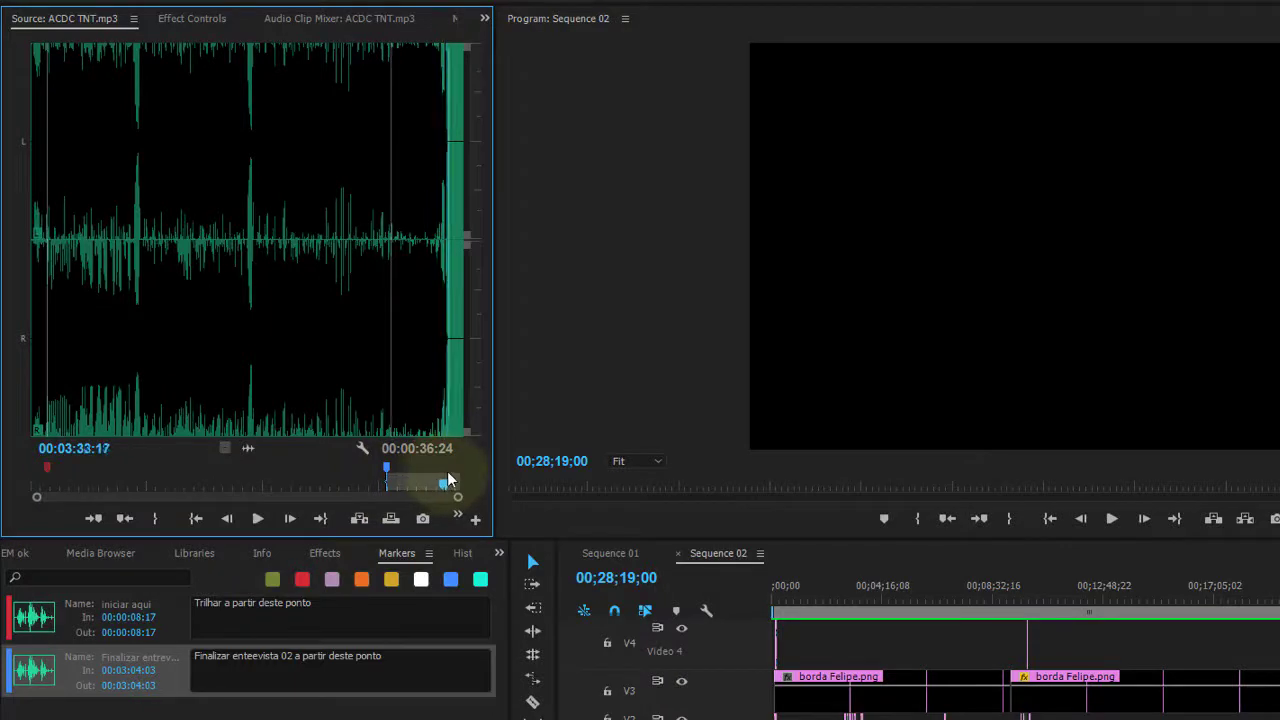
pyautogui.press('o')
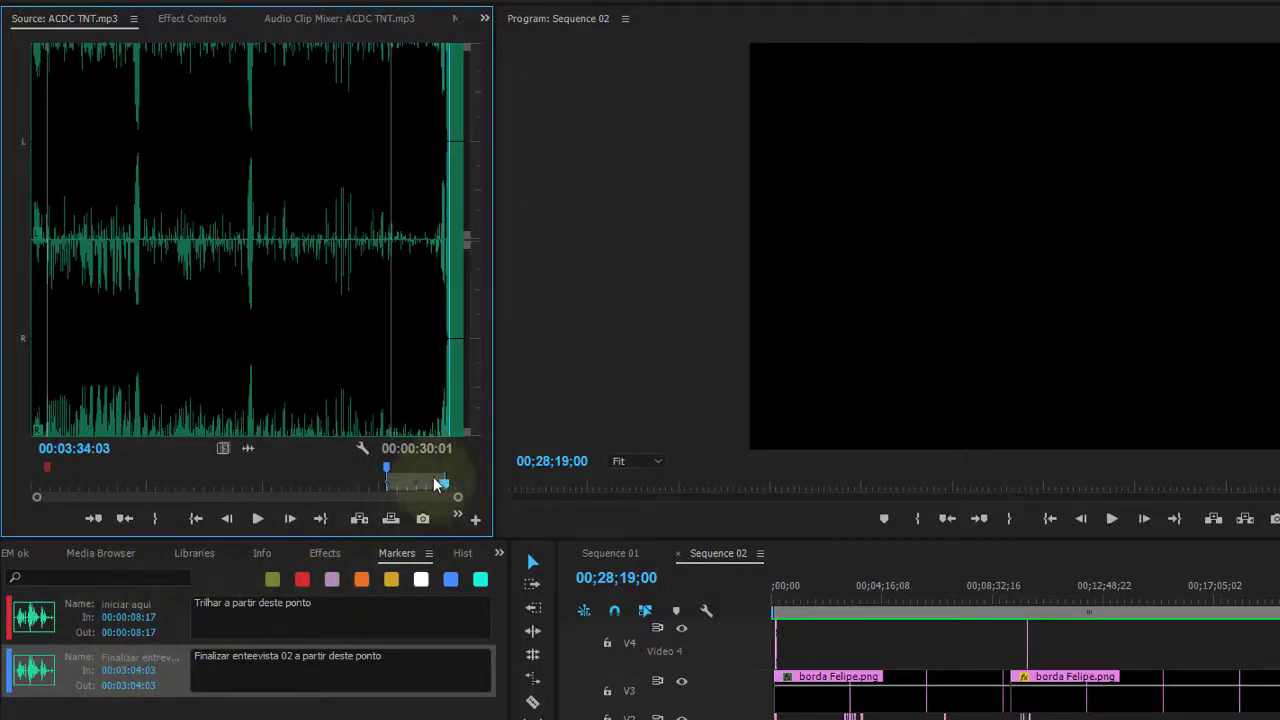
pyautogui.click(388, 475)
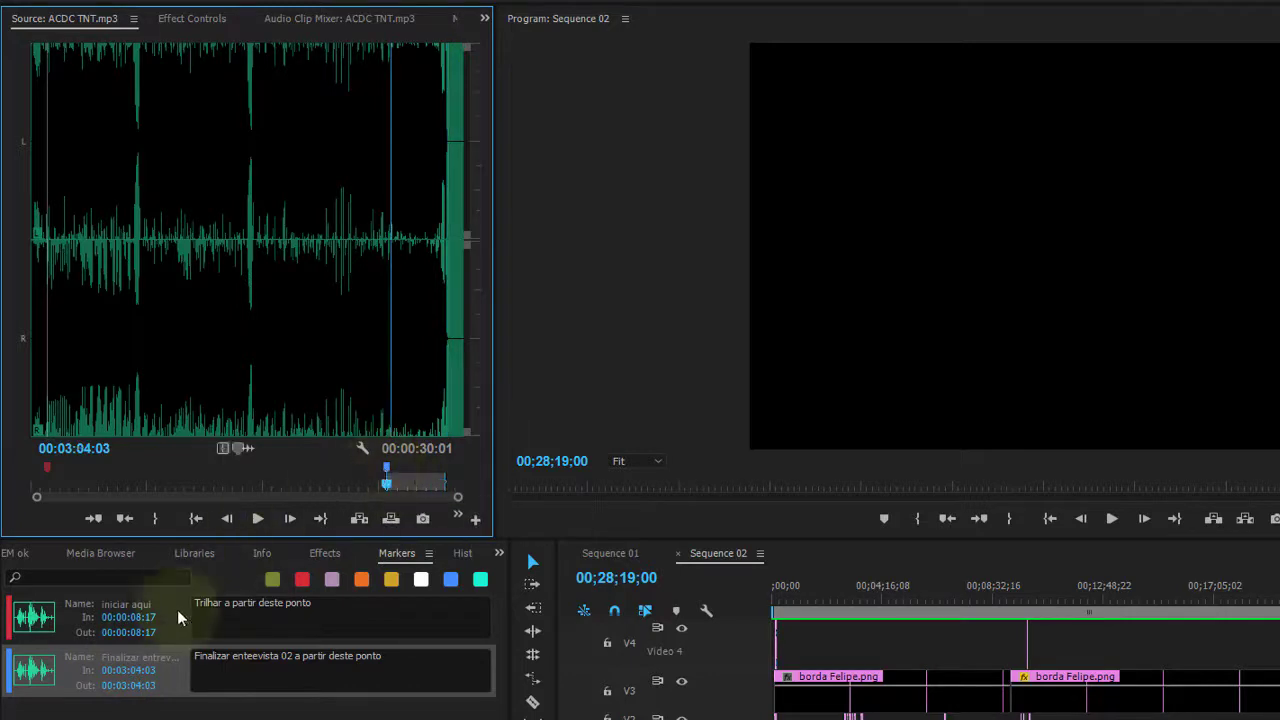
pyautogui.click(75, 448)
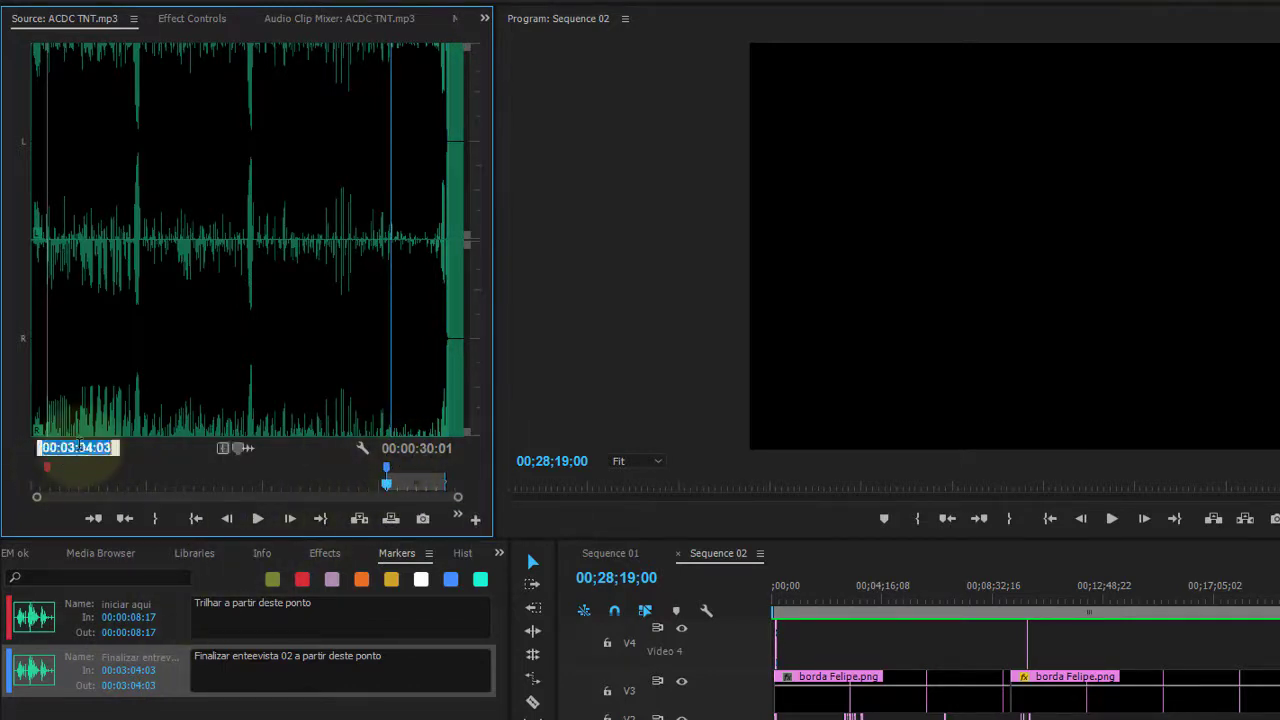
pyautogui.click(125, 670)
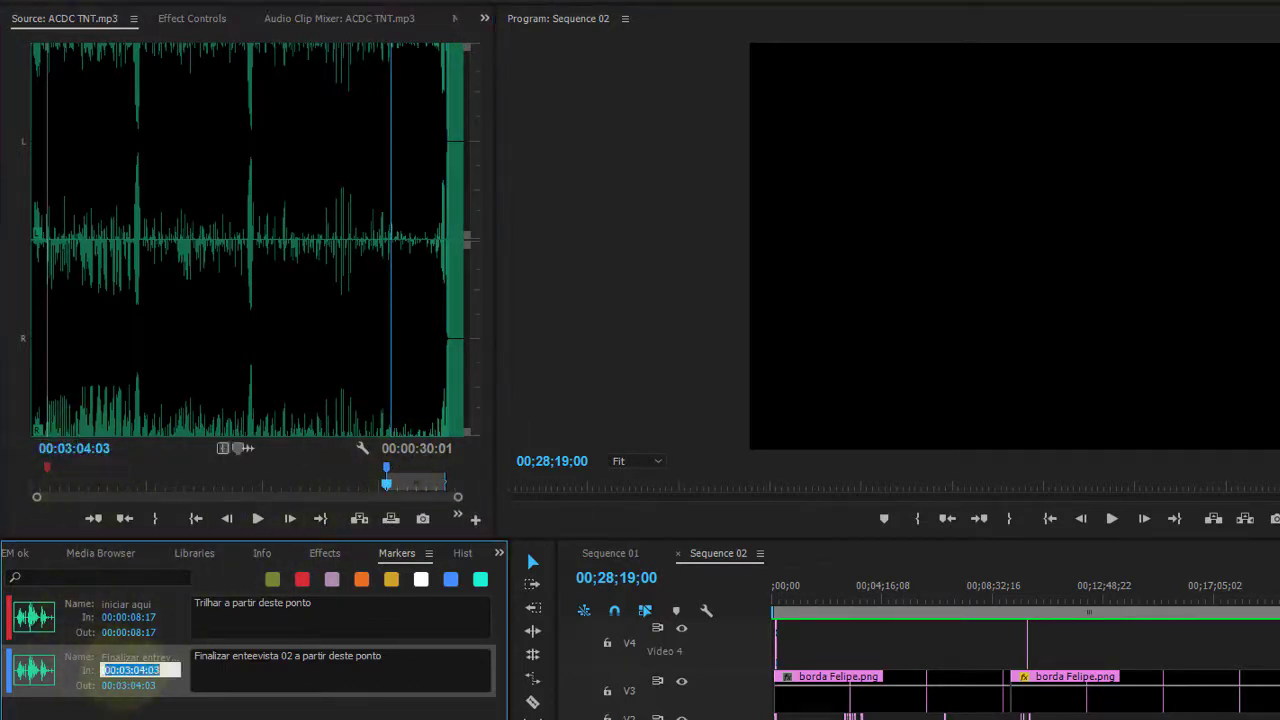
pyautogui.click(165, 708)
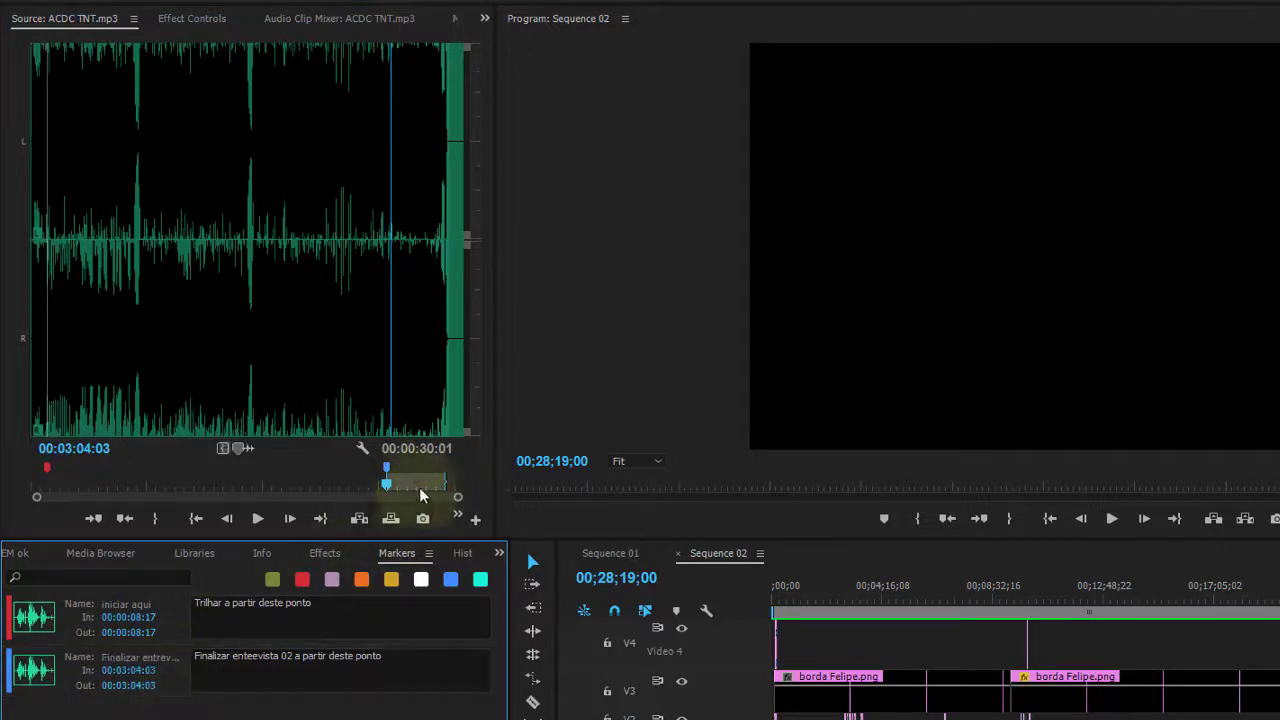
pyautogui.moveTo(392, 488); pyautogui.dragTo(445, 488)
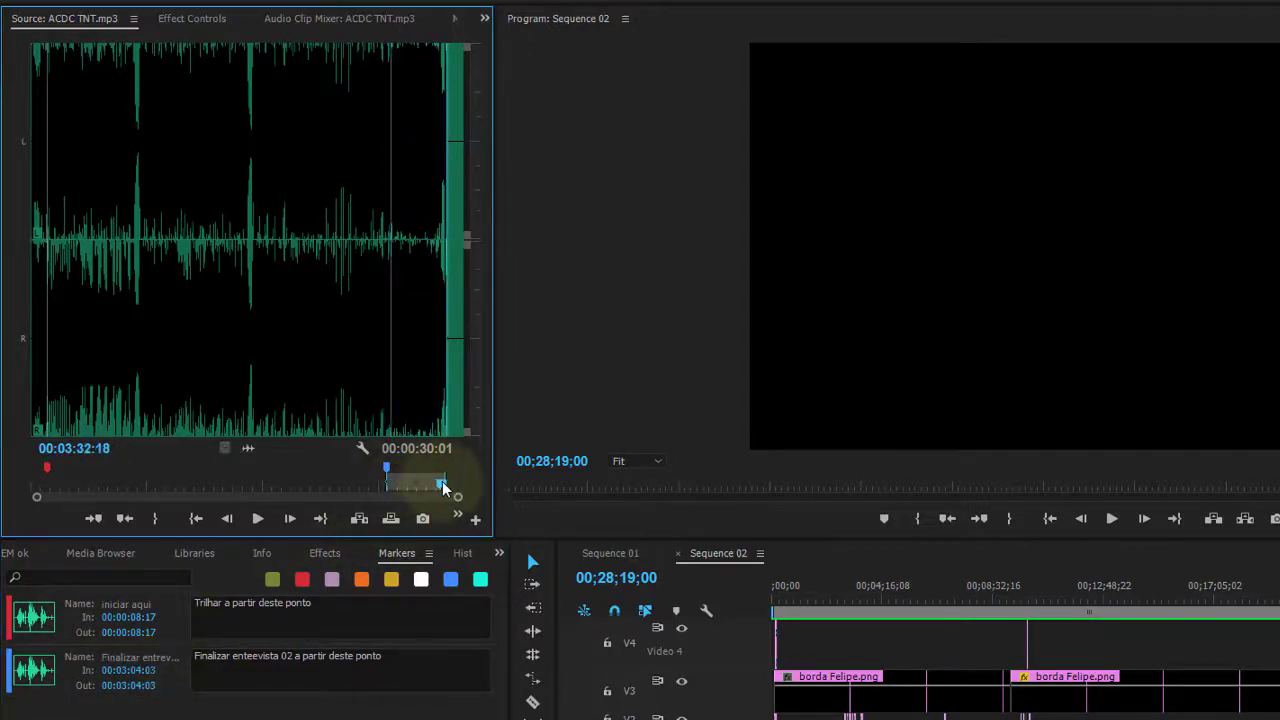
pyautogui.click(72, 449)
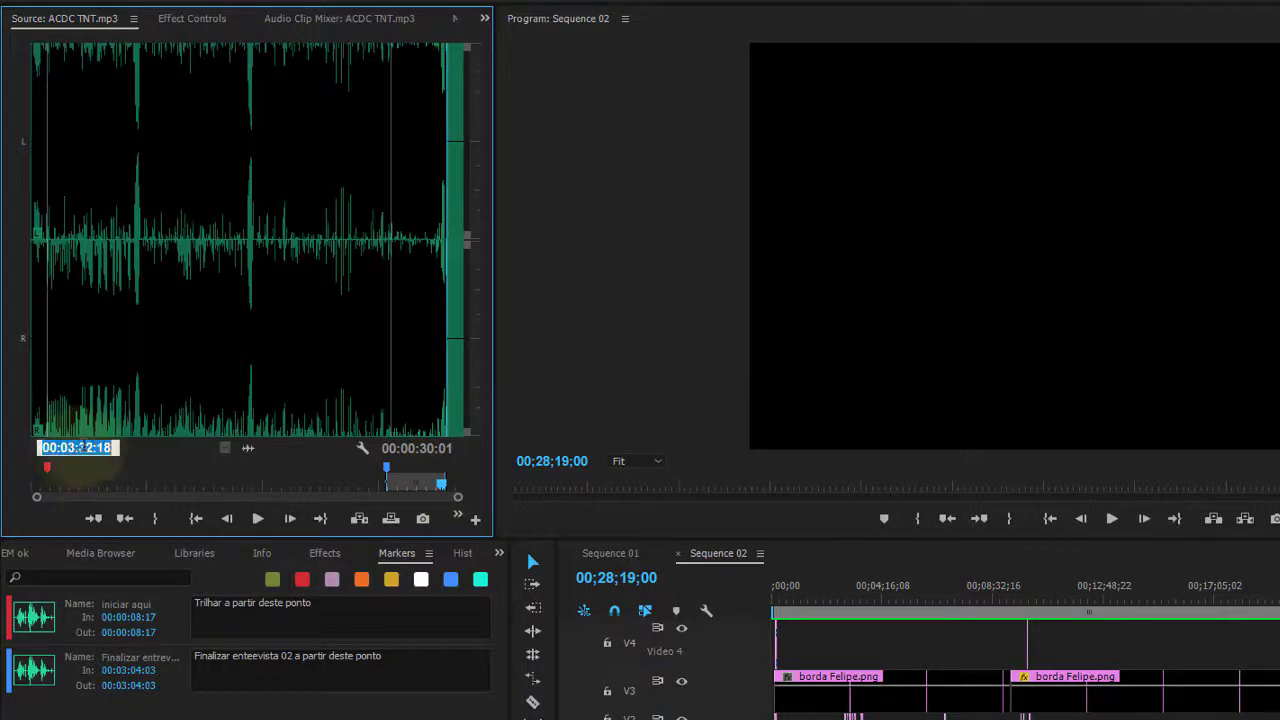
pyautogui.click(131, 686)
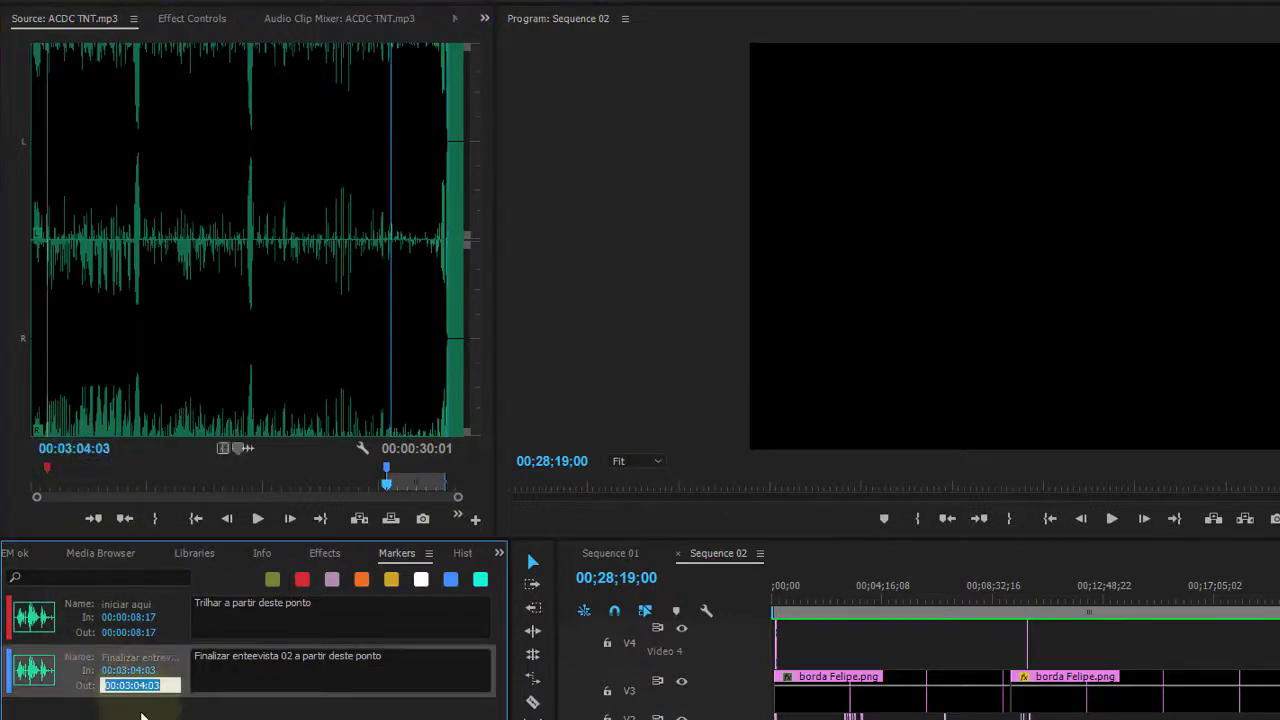
pyautogui.write('00:03:32:18')
pyautogui.press('Return')
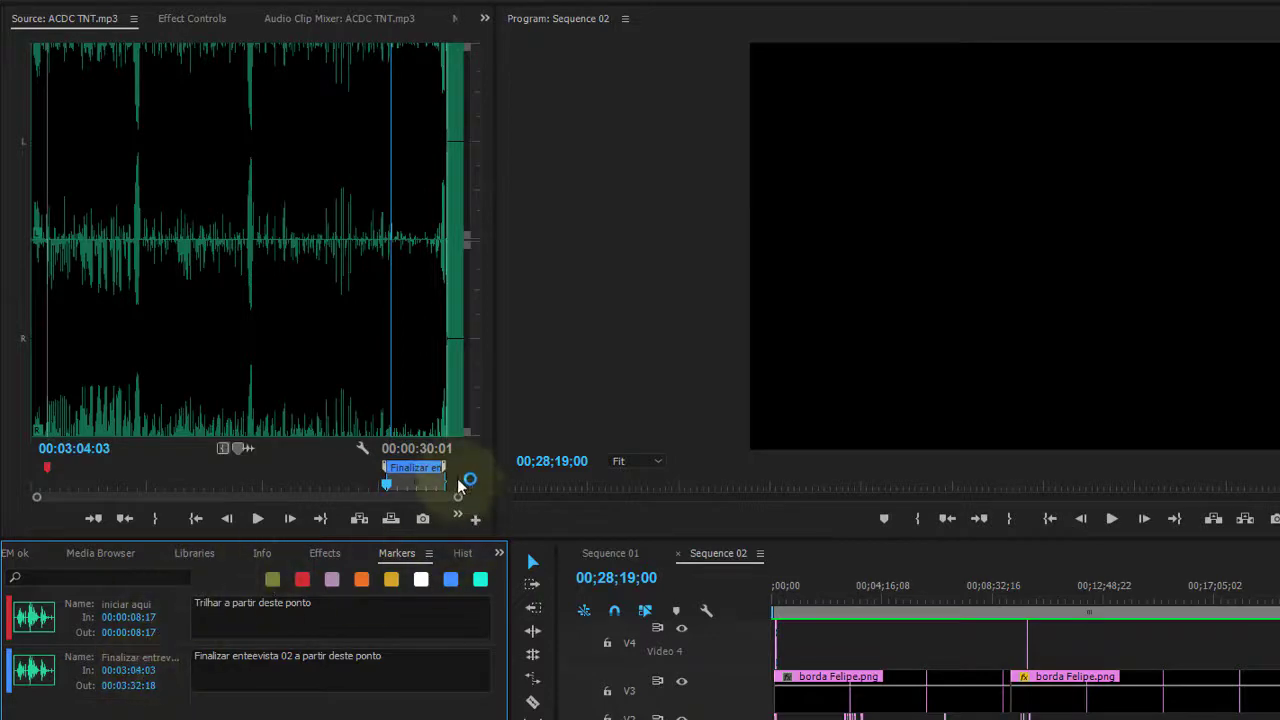
# Check the marker's In and Out times and add a Go to Marker button to the Source monitor.
pyautogui.moveTo(393, 476)
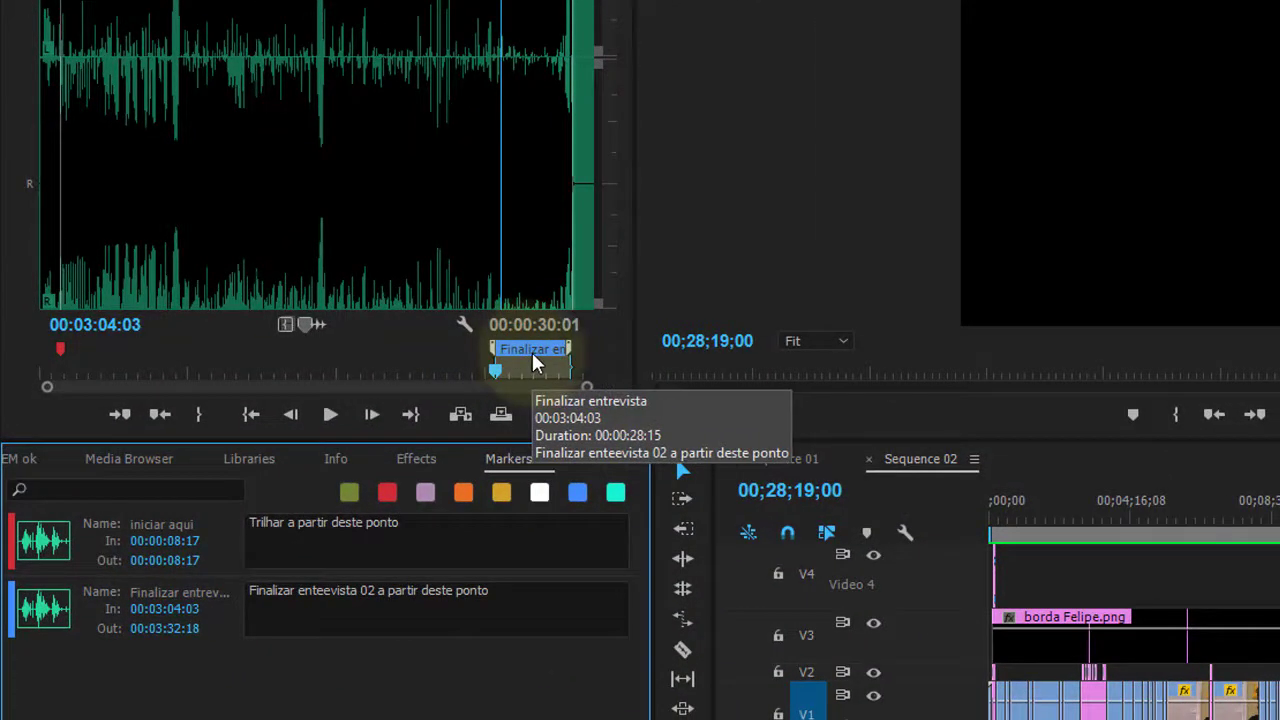
pyautogui.click(165, 608)
pyautogui.click(166, 628)
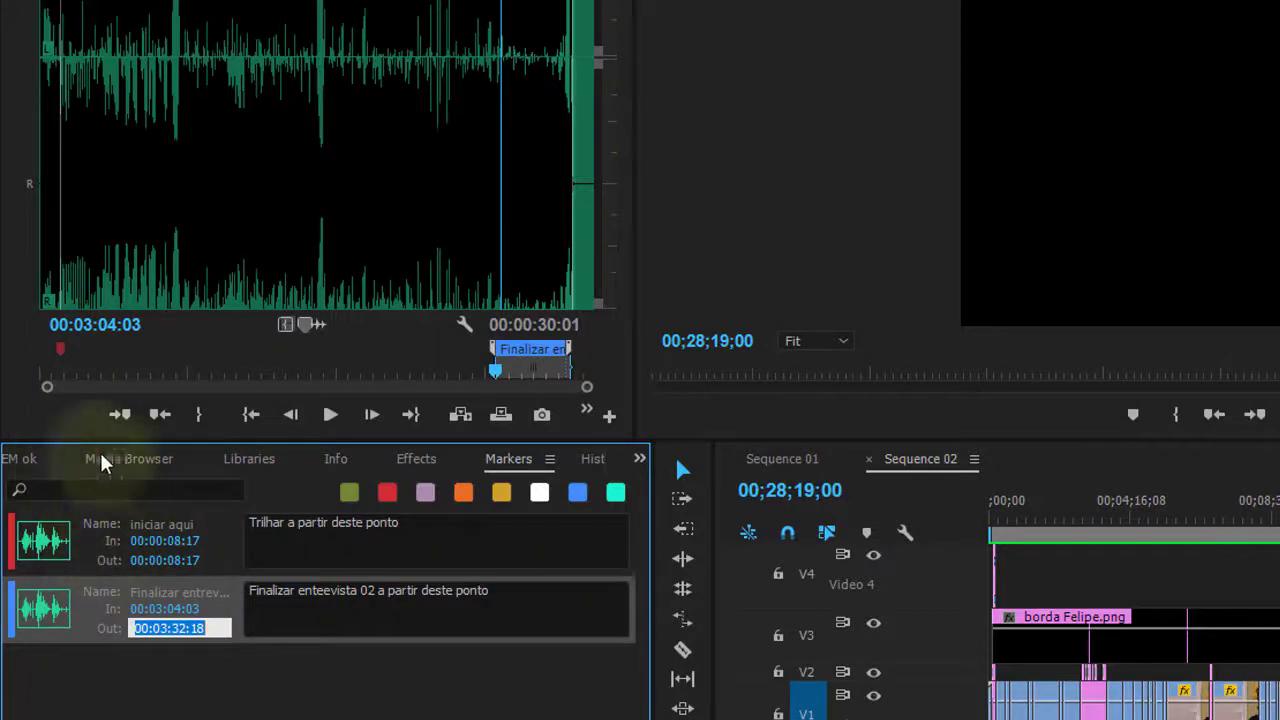
pyautogui.moveTo(61, 345)
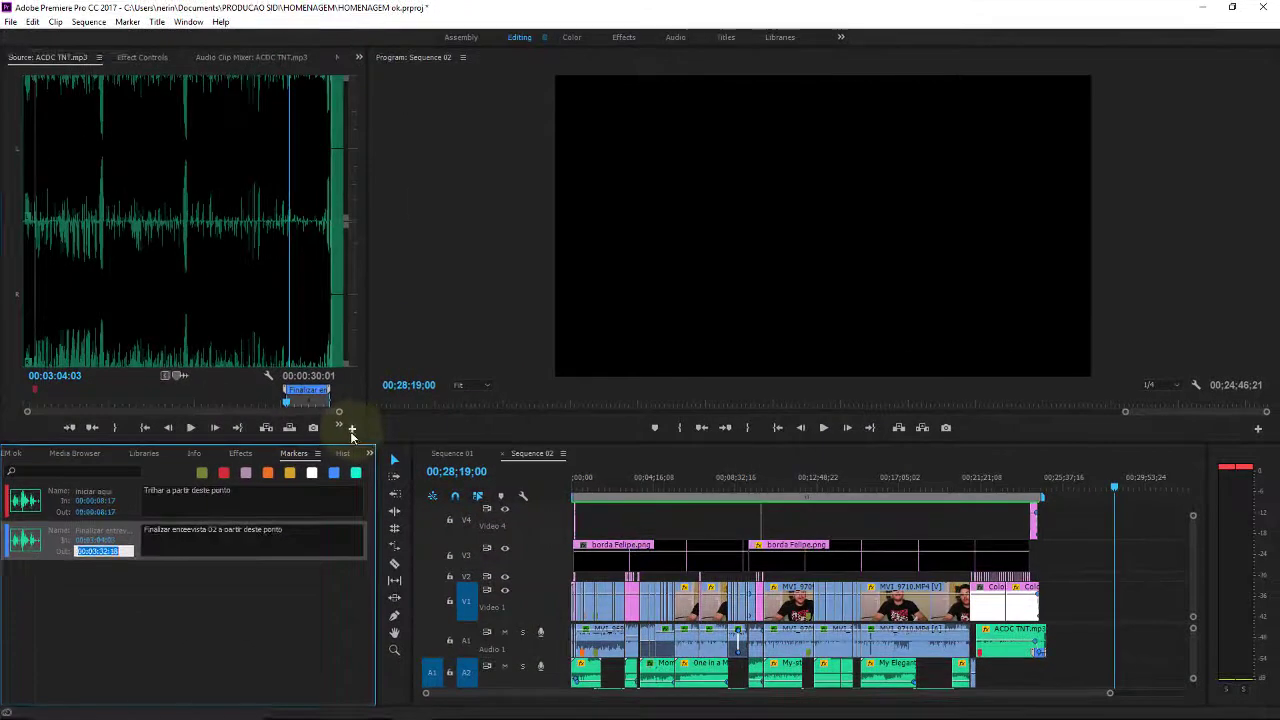
pyautogui.click(358, 428)
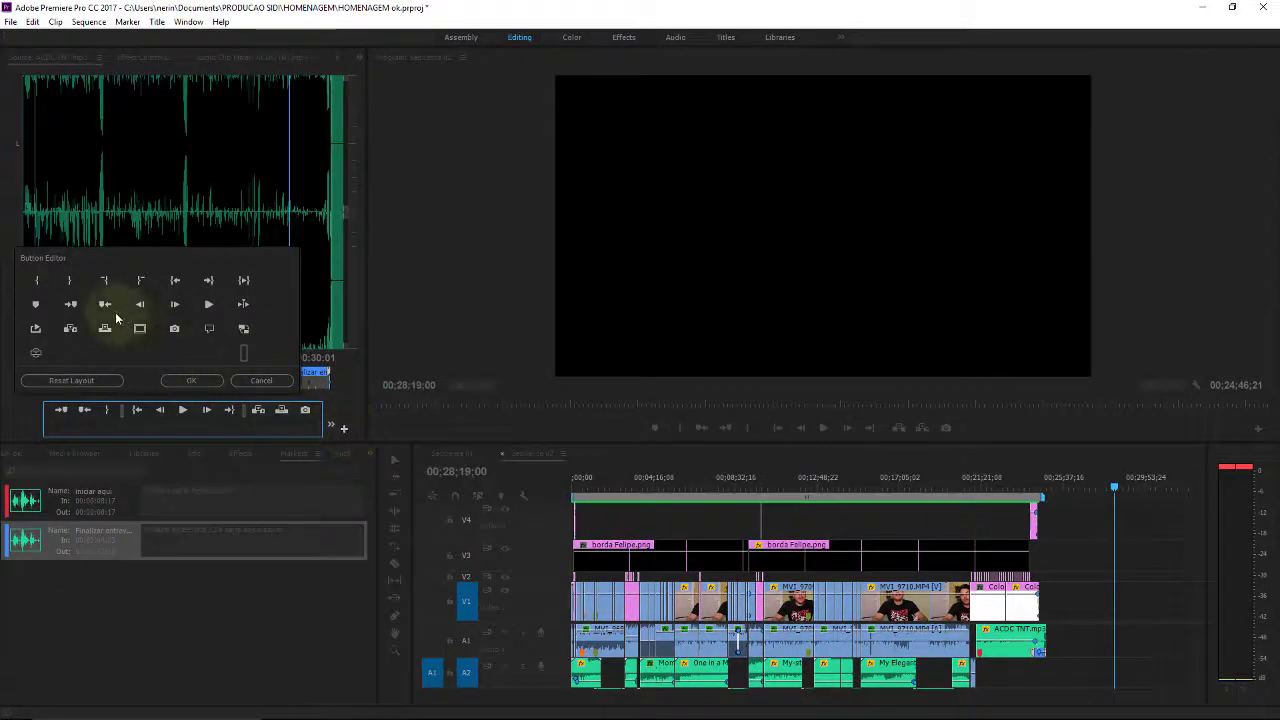
pyautogui.moveTo(70, 304); pyautogui.dragTo(84, 413)
pyautogui.press('Return')
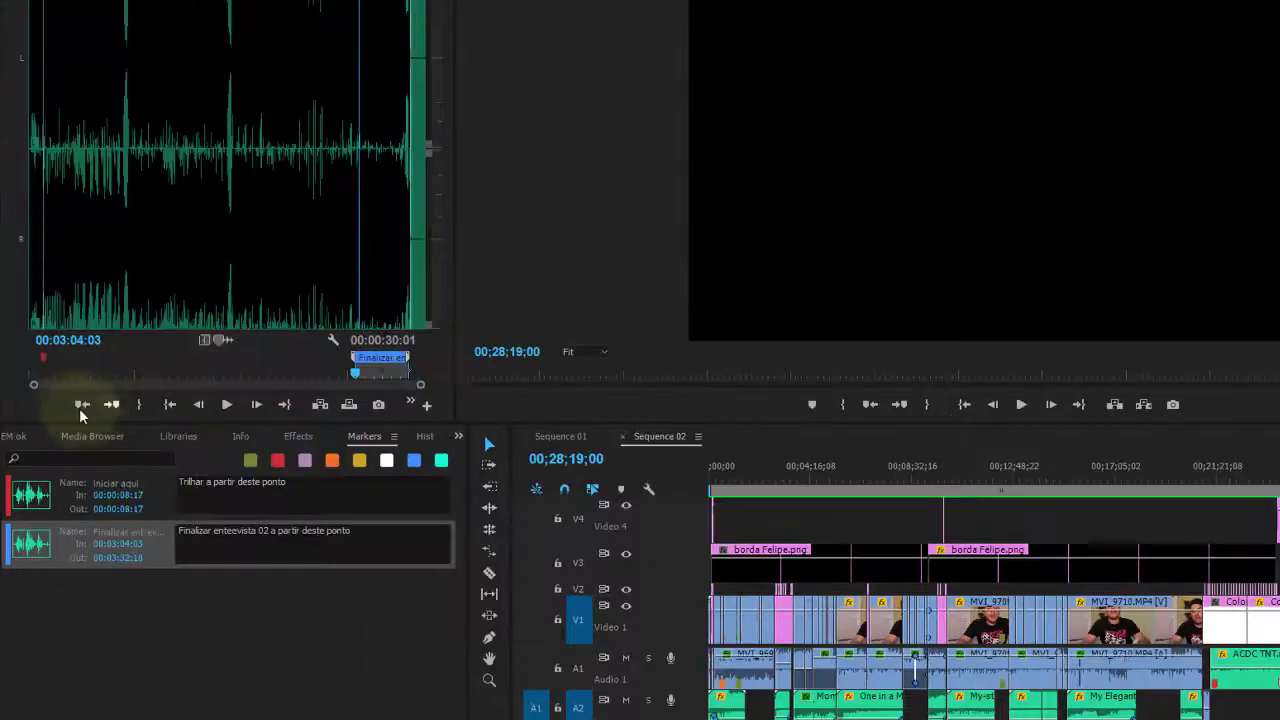
pyautogui.click(58, 411)
pyautogui.click(86, 410)
pyautogui.click(83, 404)
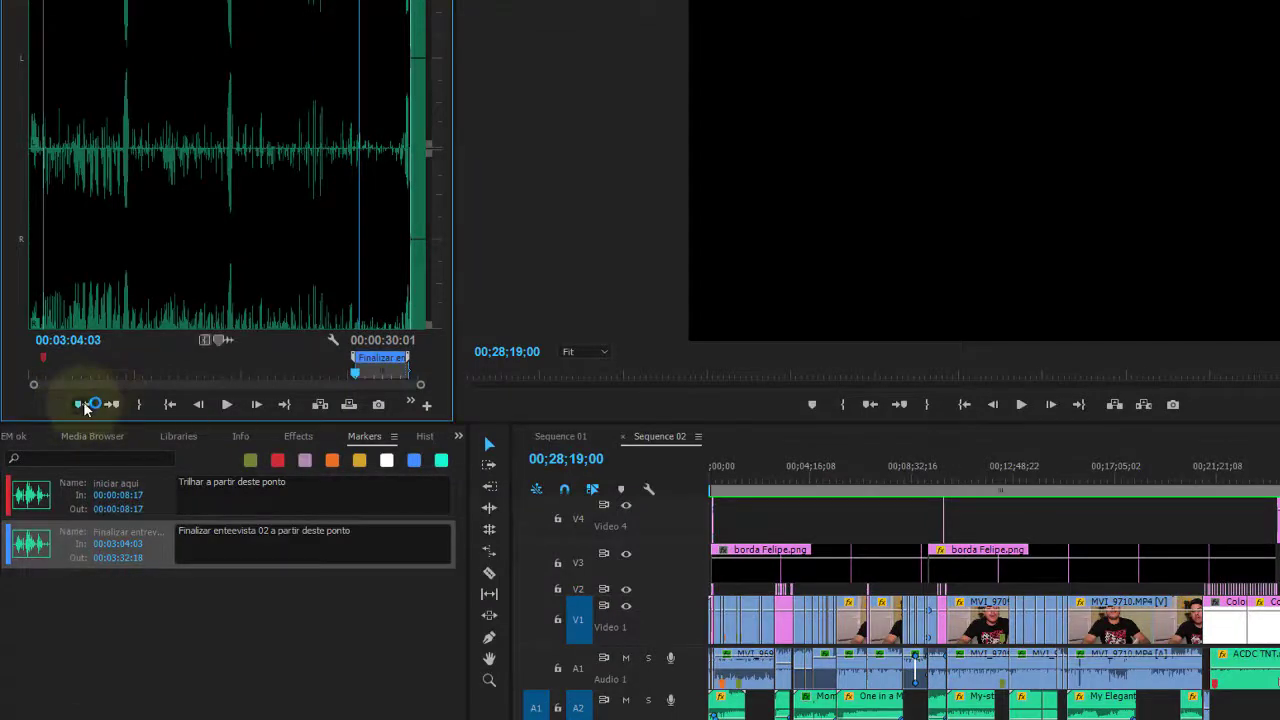
pyautogui.click(112, 404)
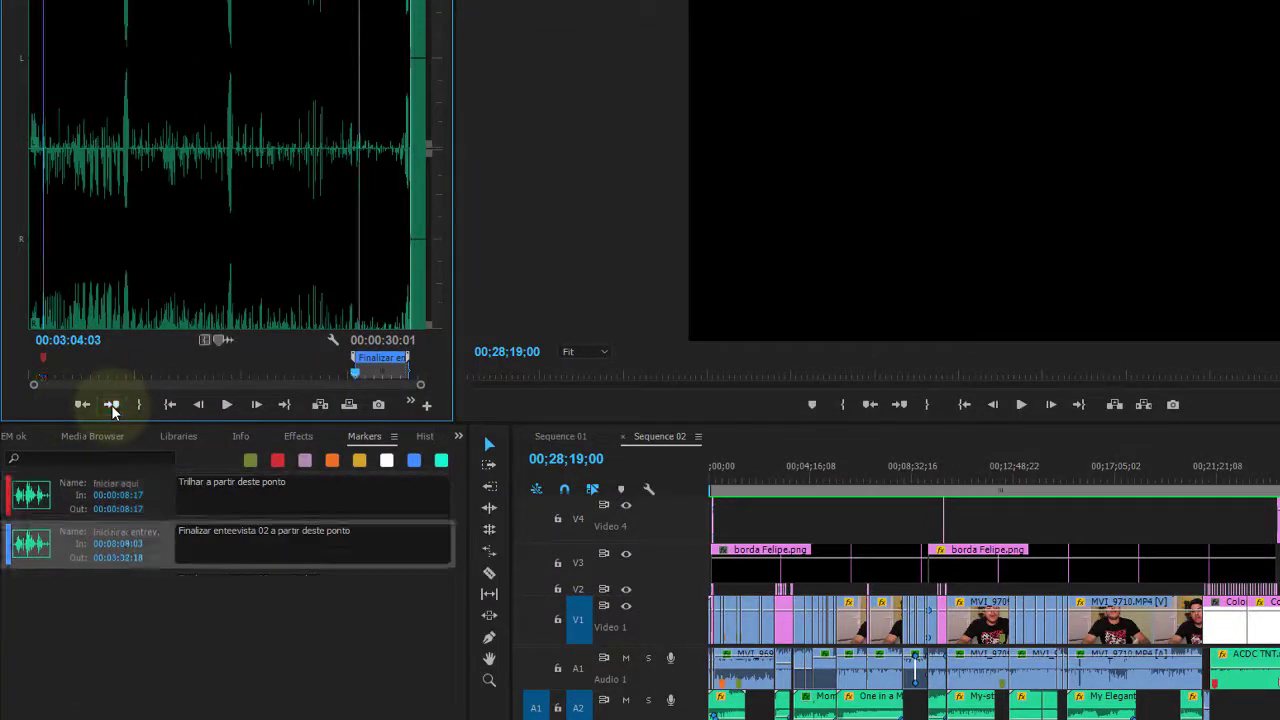
pyautogui.doubleClick(43, 358)
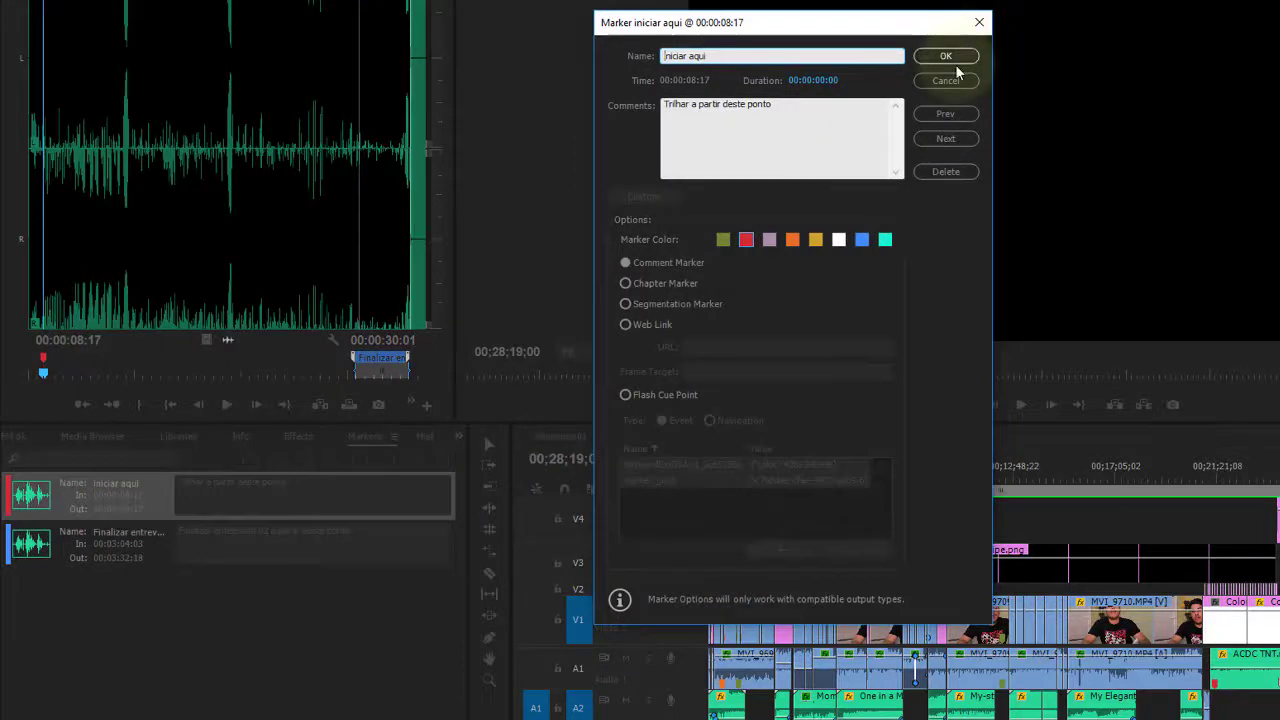
pyautogui.click(958, 60)
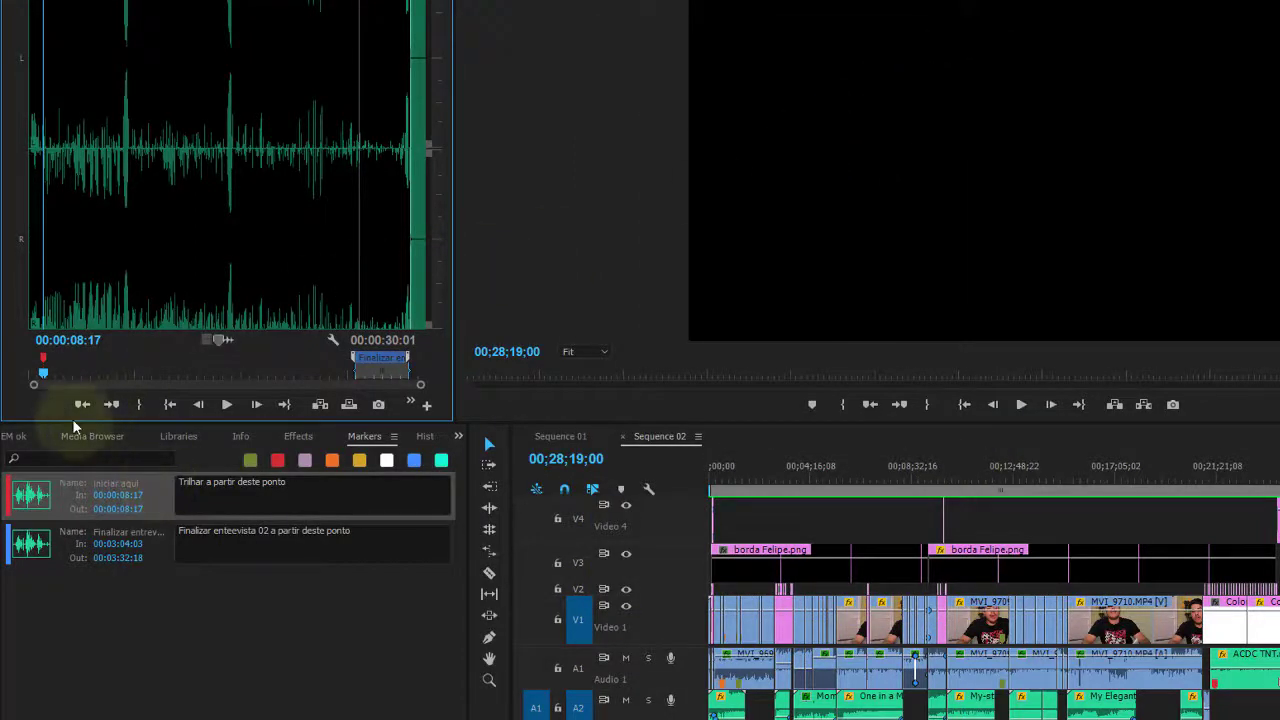
pyautogui.click(35, 543)
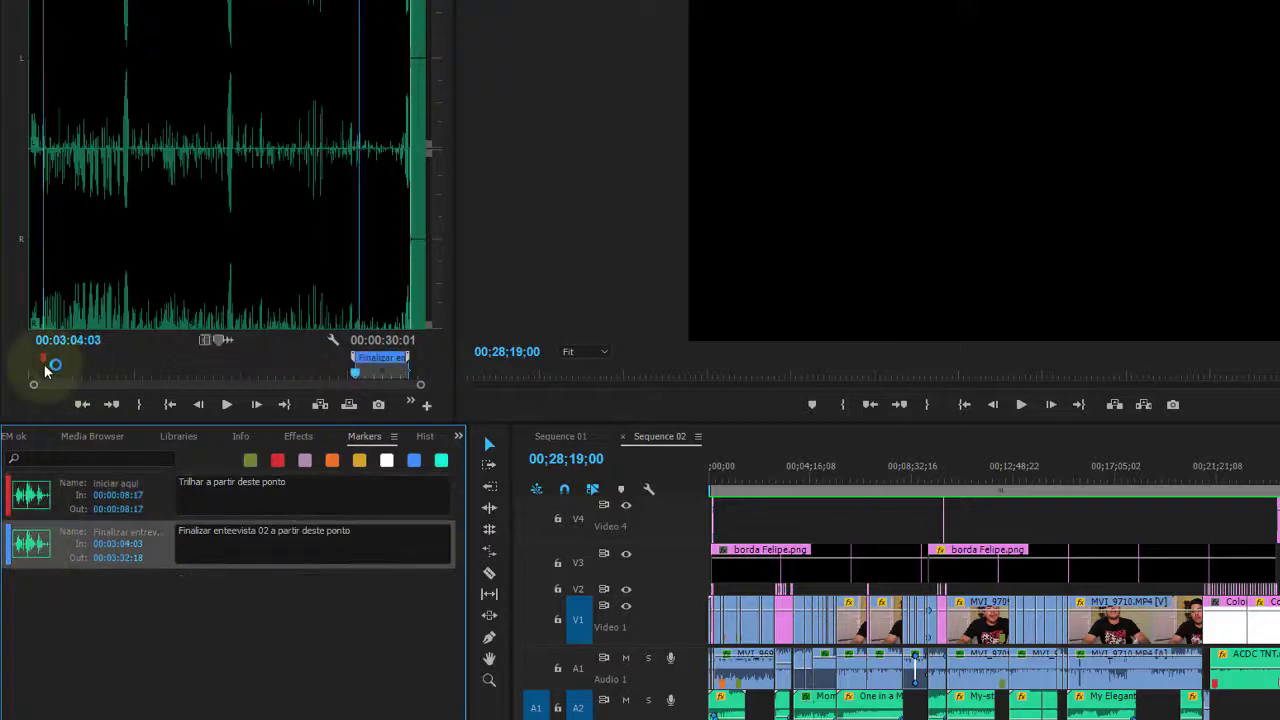
pyautogui.click(38, 505)
pyautogui.doubleClick(45, 503)
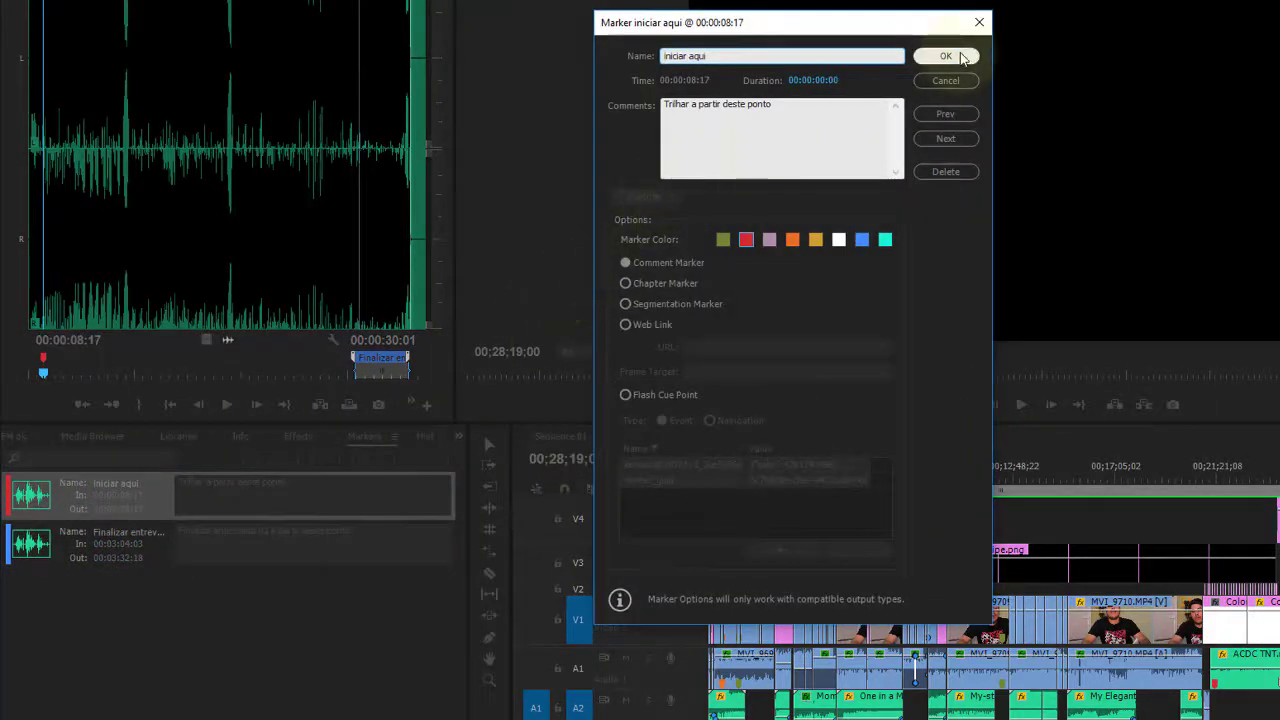
pyautogui.click(946, 56)
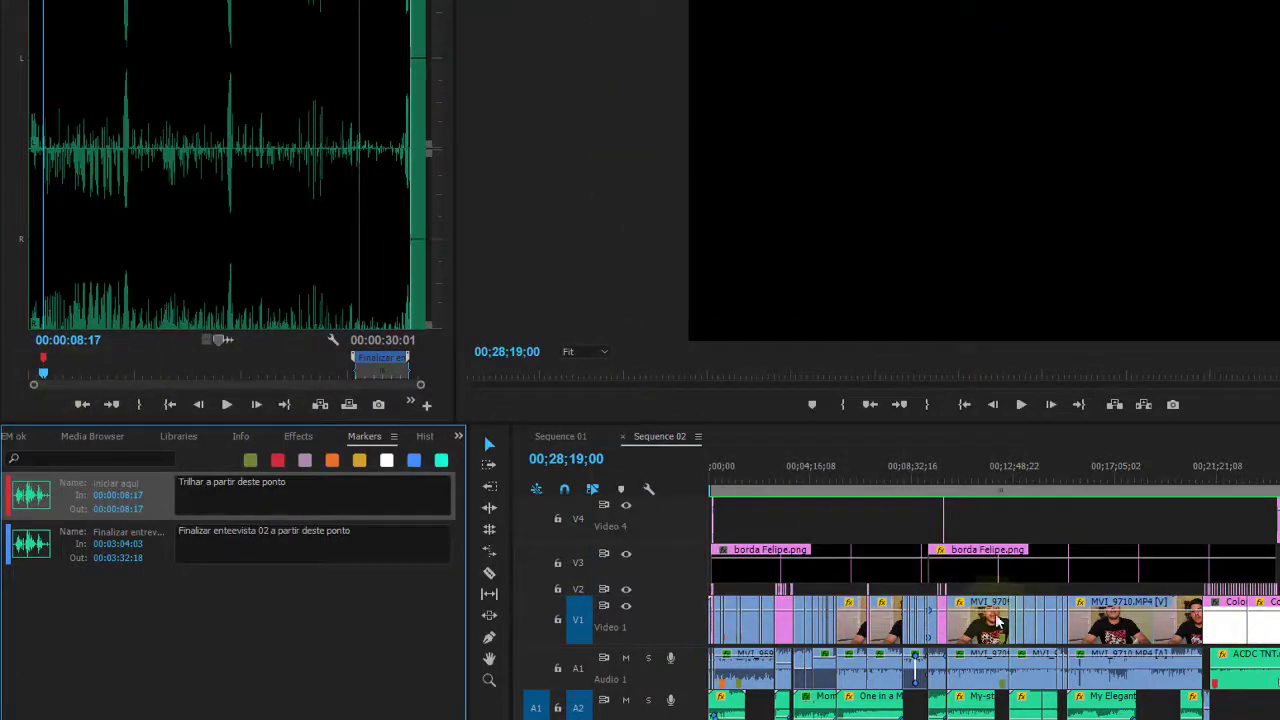
pyautogui.click(111, 404)
pyautogui.doubleClick(30, 543)
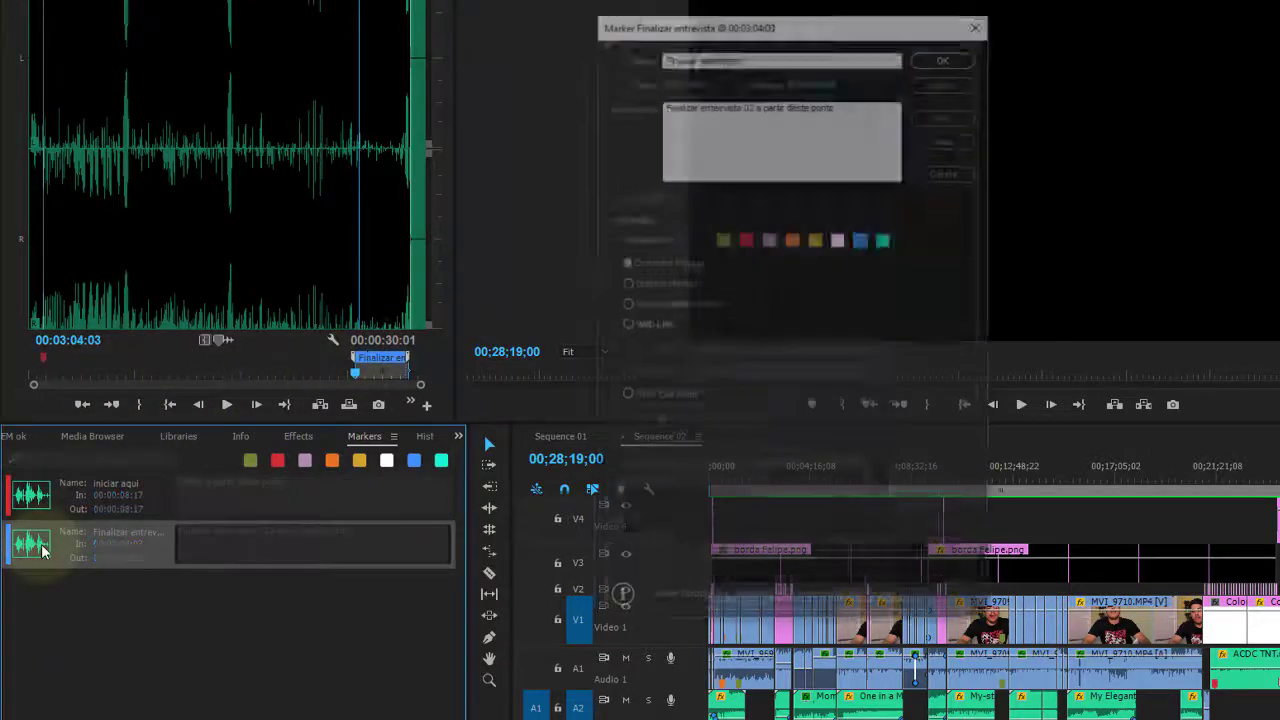
pyautogui.click(981, 24)
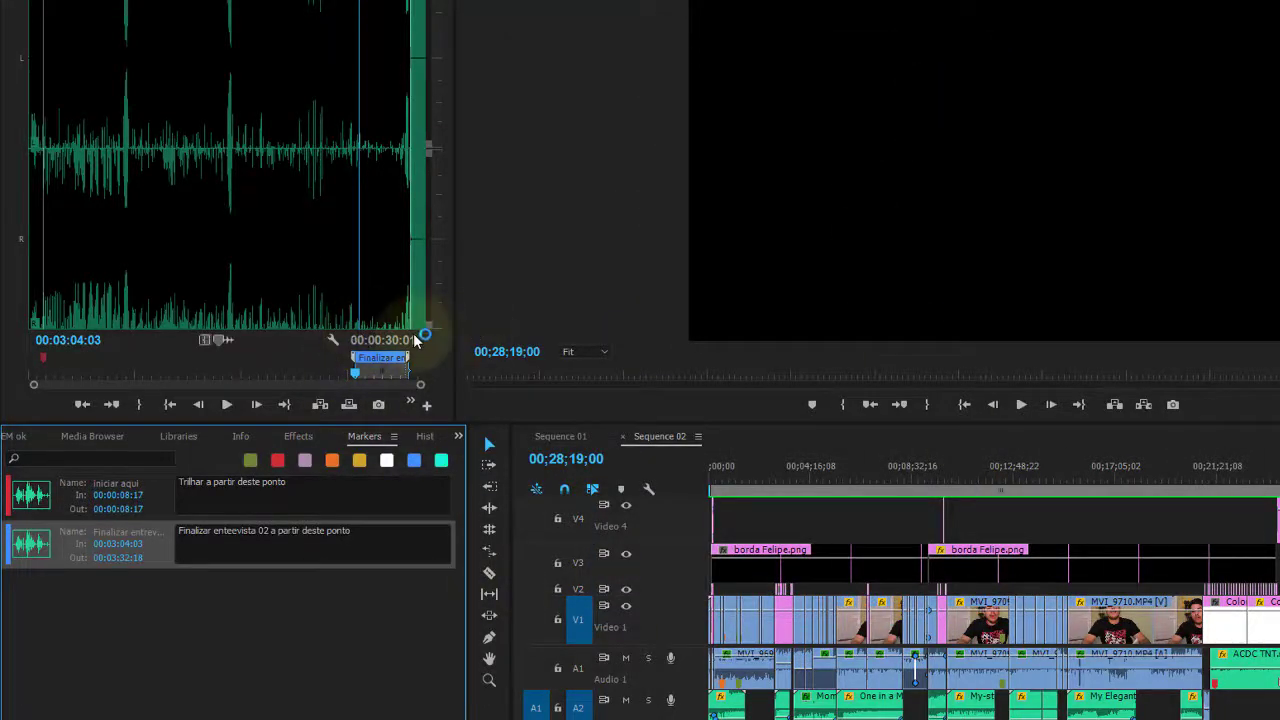
# Save the project with Ctrl+S.
pyautogui.hotkey('ctrl', 's')
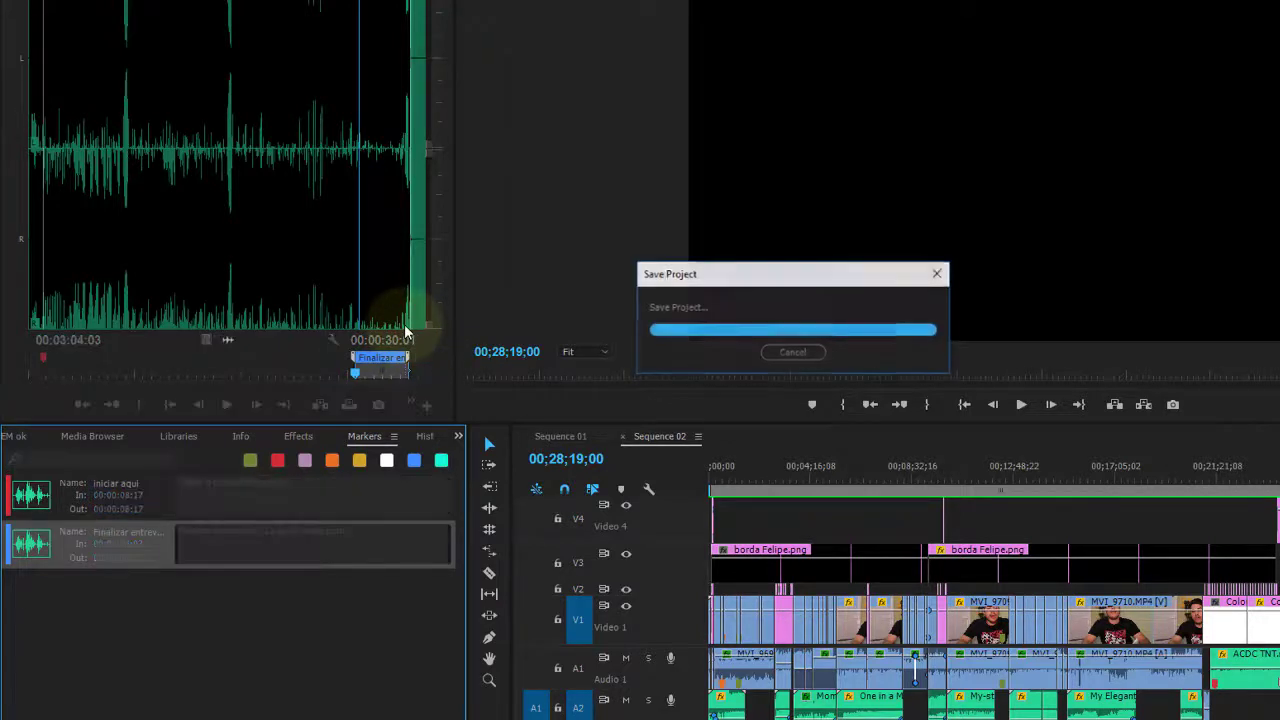